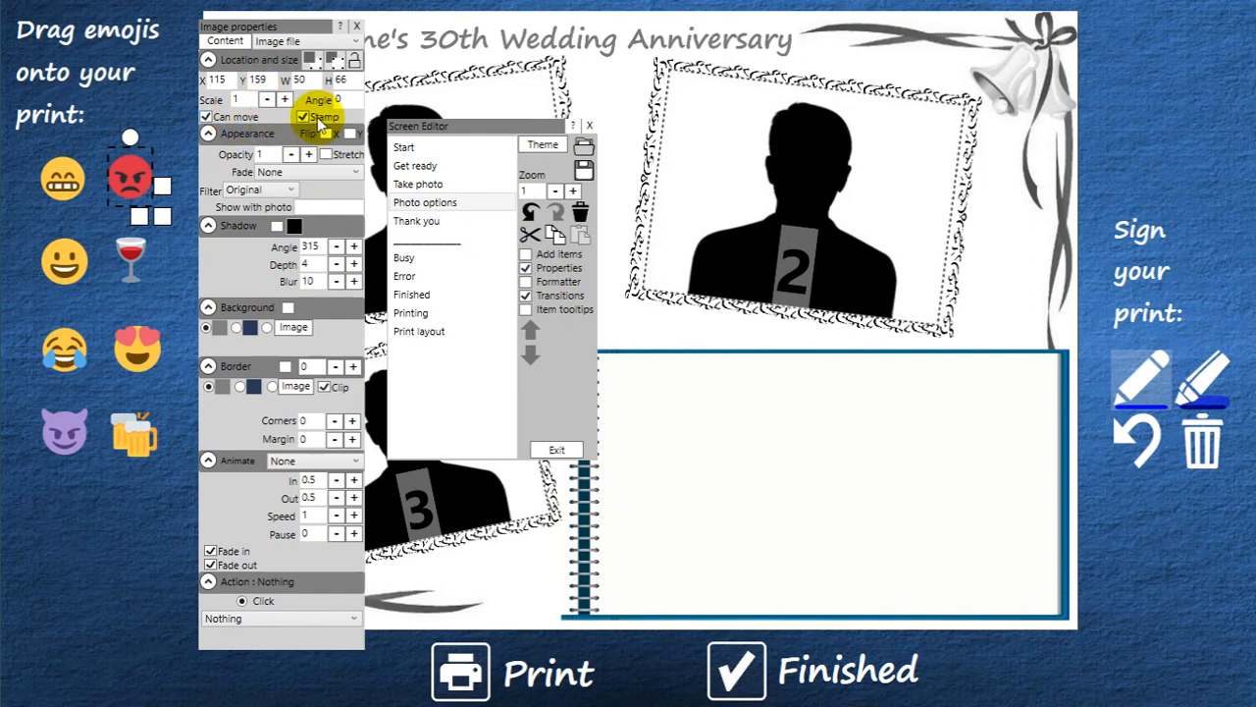
Step: Examine the properties of the smiling face emoji stamp and of the drawing tools on the Photo options screen
{"action": "left_click", "coordinate": [62, 257]}
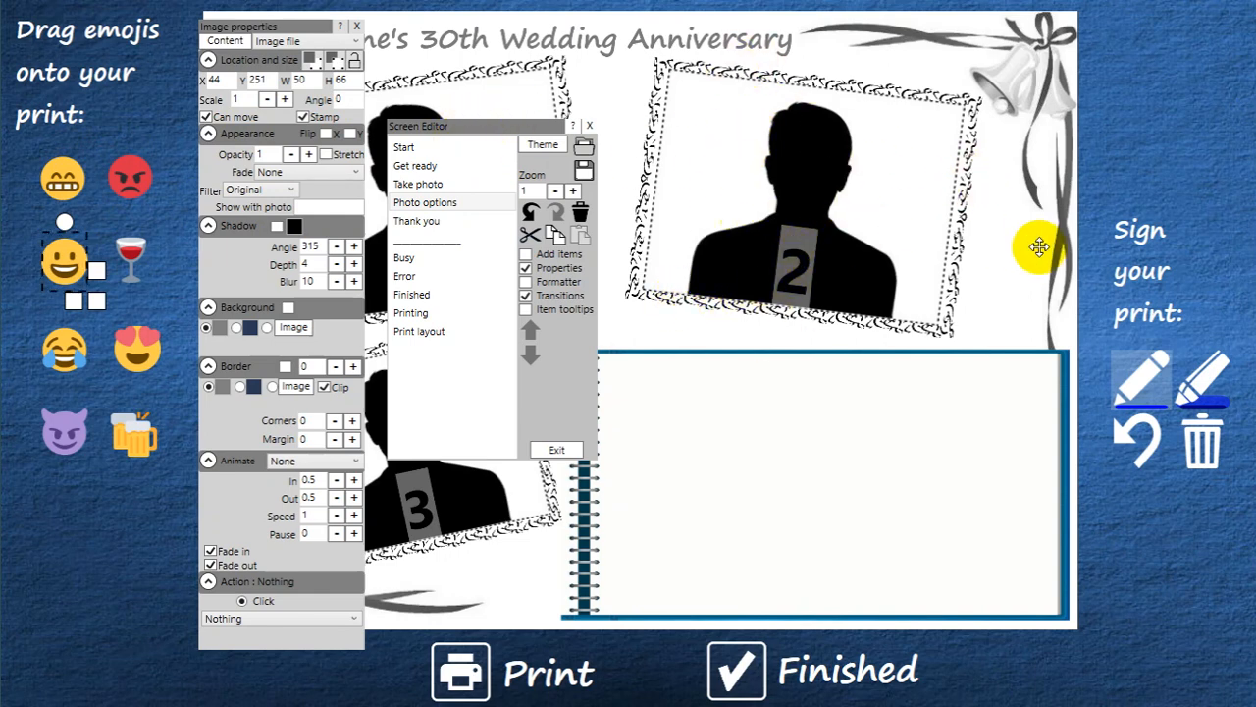
{"action": "left_click", "coordinate": [1132, 263]}
{"action": "left_click", "coordinate": [1153, 399]}
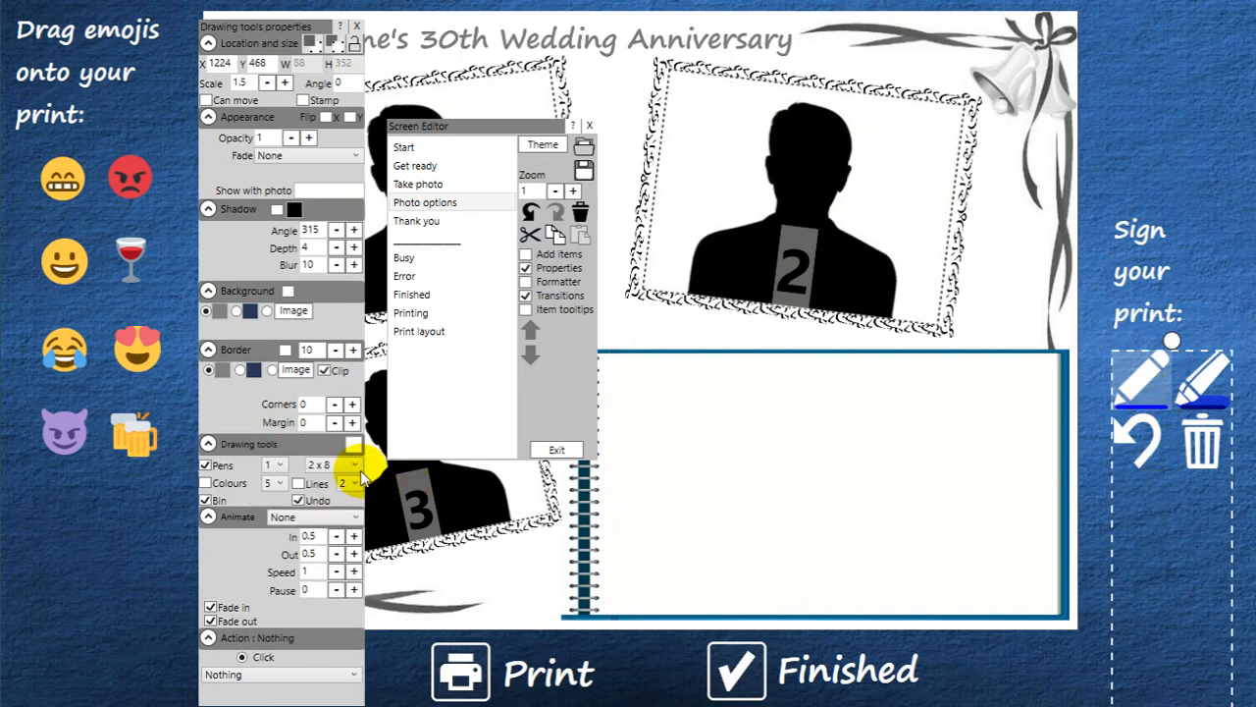
Step: Try the Colours and Lines options of the drawing tools, switching each on and back off
{"action": "left_click", "coordinate": [209, 485]}
{"action": "left_click", "coordinate": [216, 484]}
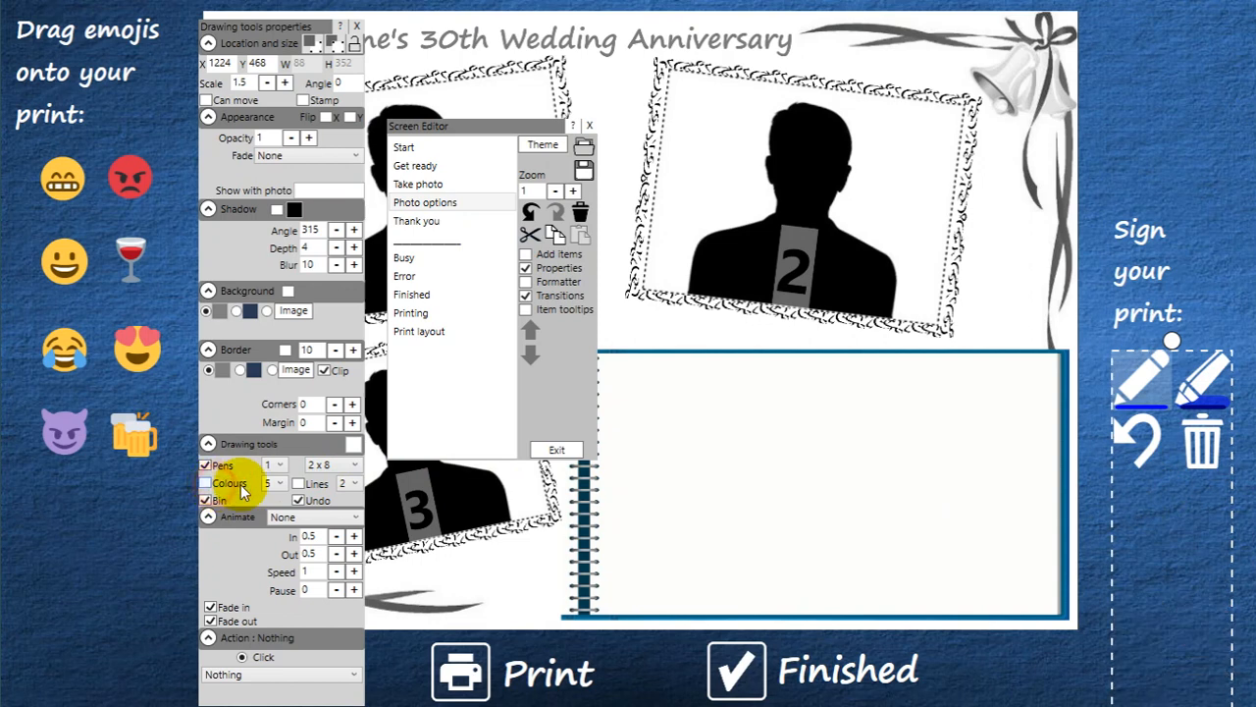
{"action": "left_click", "coordinate": [309, 483]}
{"action": "left_click", "coordinate": [308, 486]}
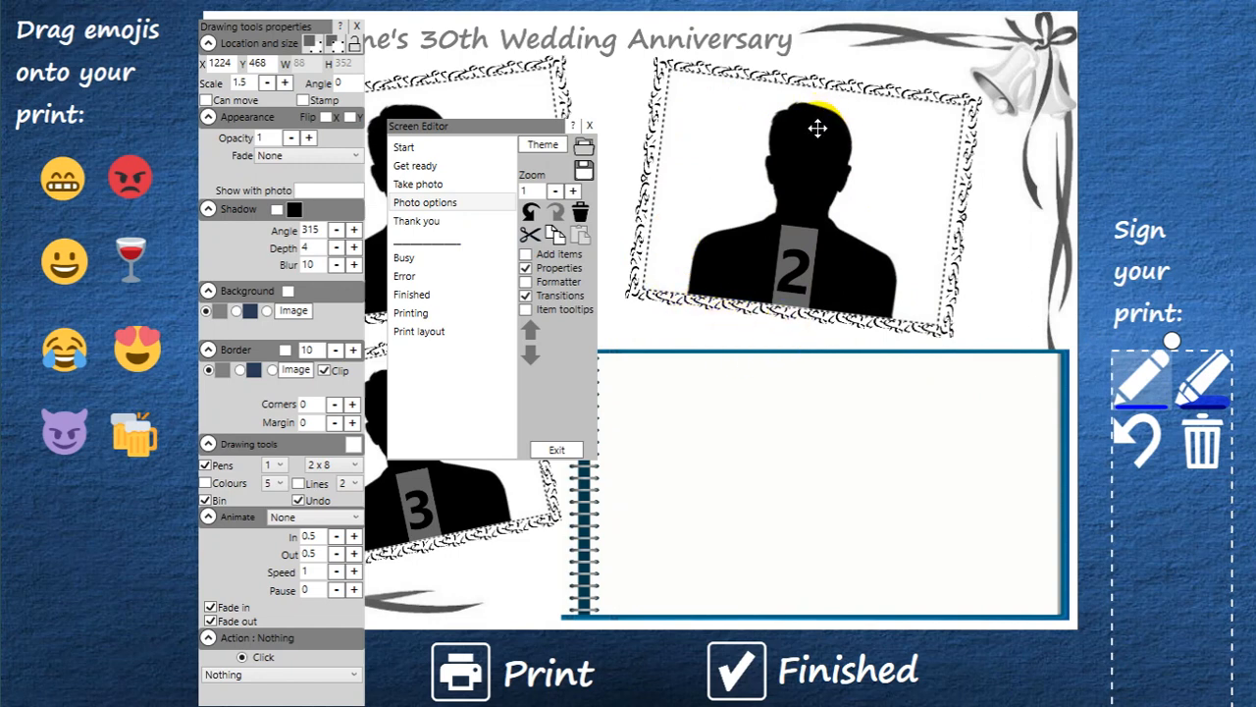
Step: Open the Print layout screen for editing and move the Screen Editor palette clear of the photos
{"action": "left_click", "coordinate": [450, 204]}
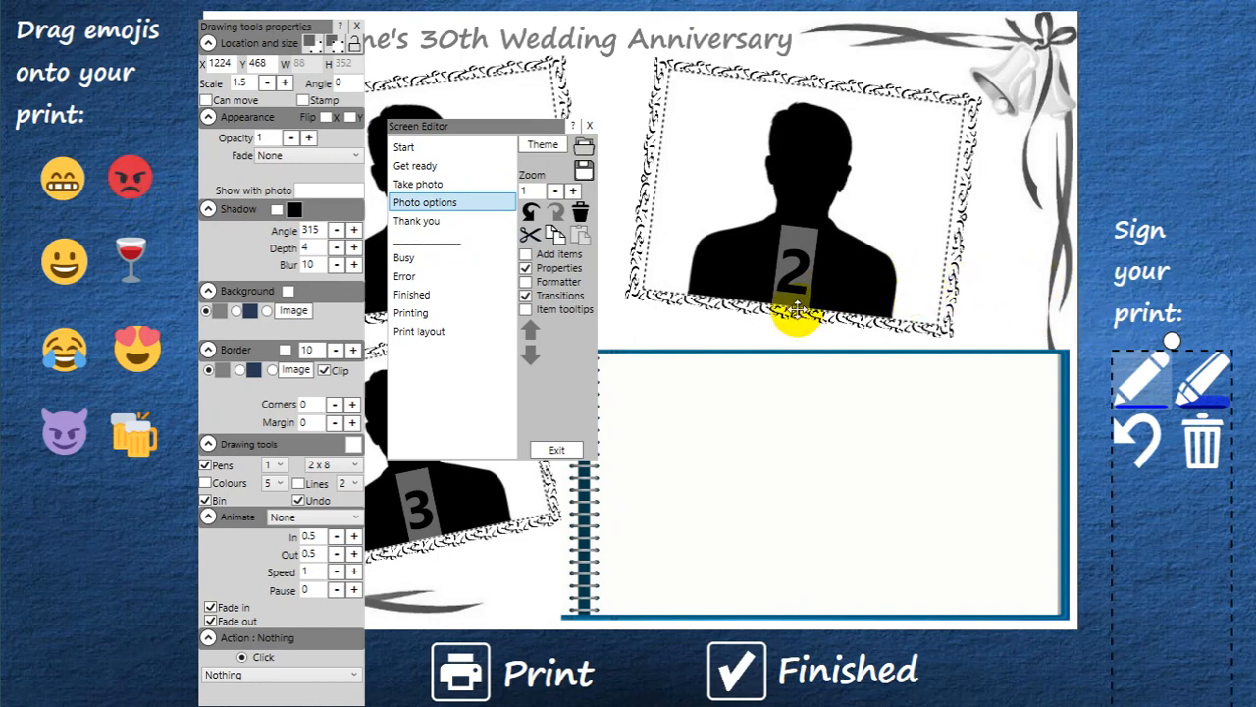
{"action": "left_click", "coordinate": [466, 334]}
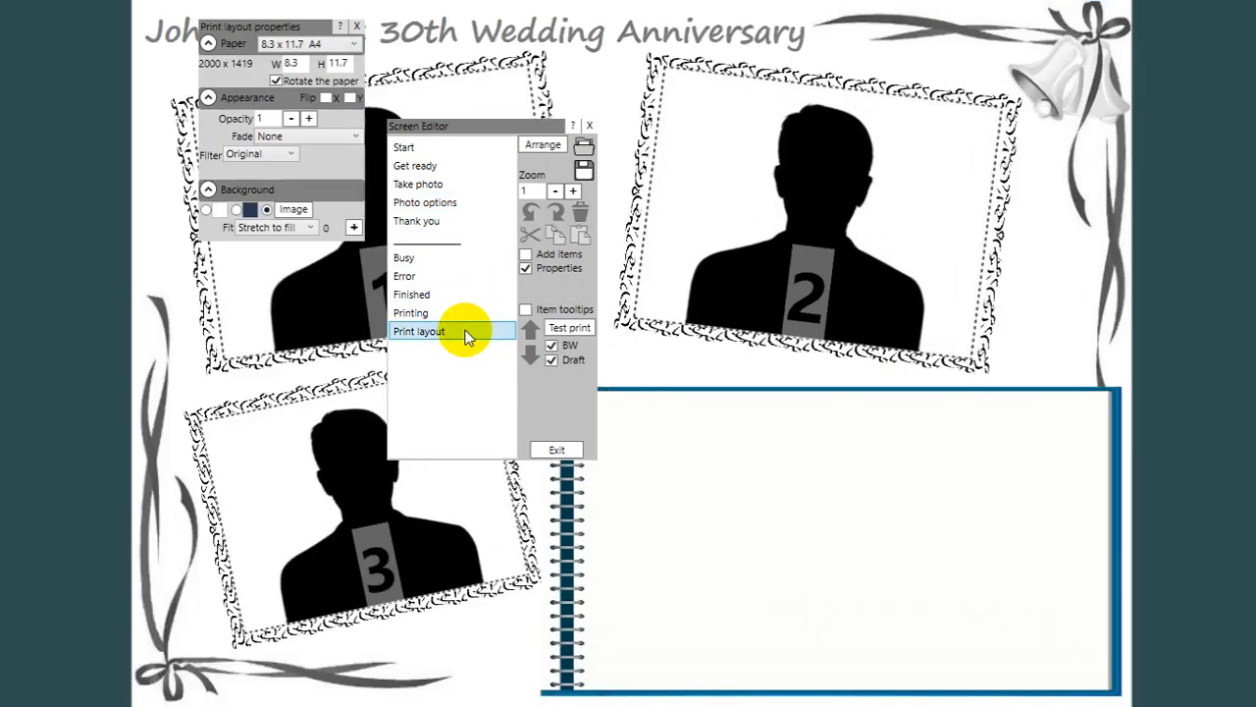
{"action": "left_click_drag", "start_coordinate": [530, 130], "coordinate": [1162, 92]}
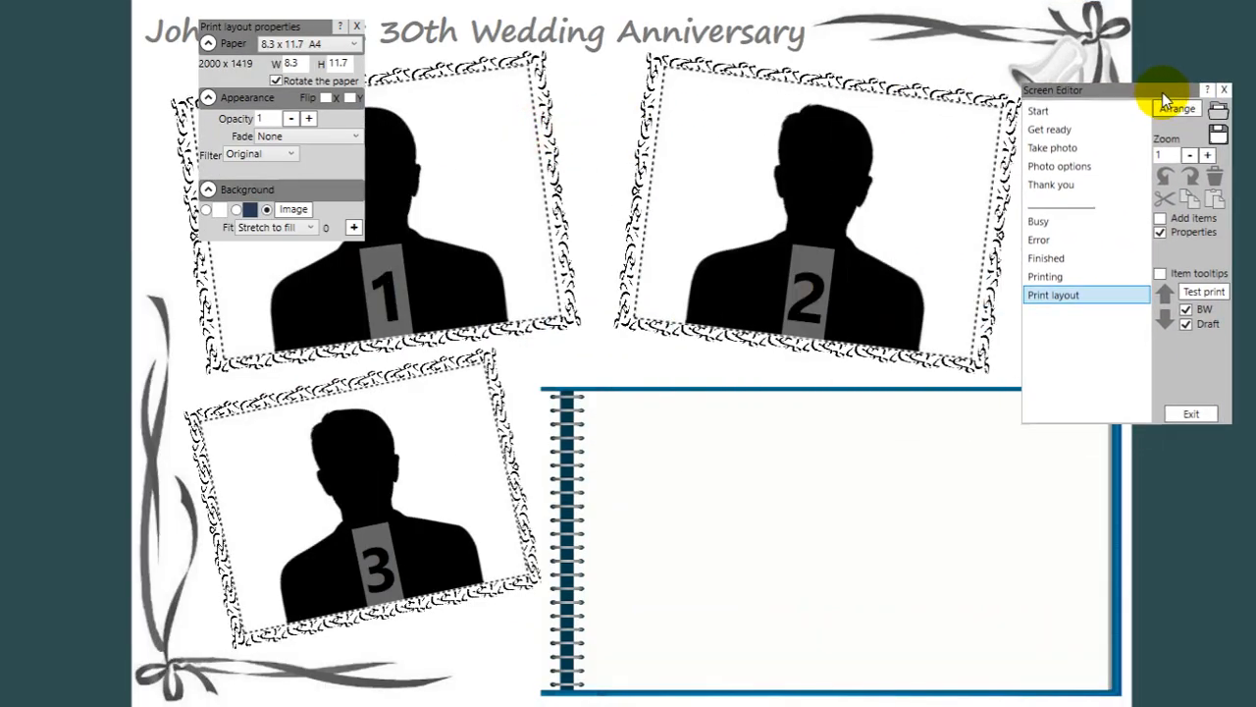
Step: Nudge the print layout items: photo 1 to about 129, 151, photo 2 to 962, 165, photo 3 to 154, 749, drawing pad to 800, 785
{"action": "left_click", "coordinate": [514, 200]}
{"action": "left_click_drag", "start_coordinate": [514, 200], "coordinate": [497, 188]}
{"action": "left_click_drag", "start_coordinate": [718, 185], "coordinate": [704, 197]}
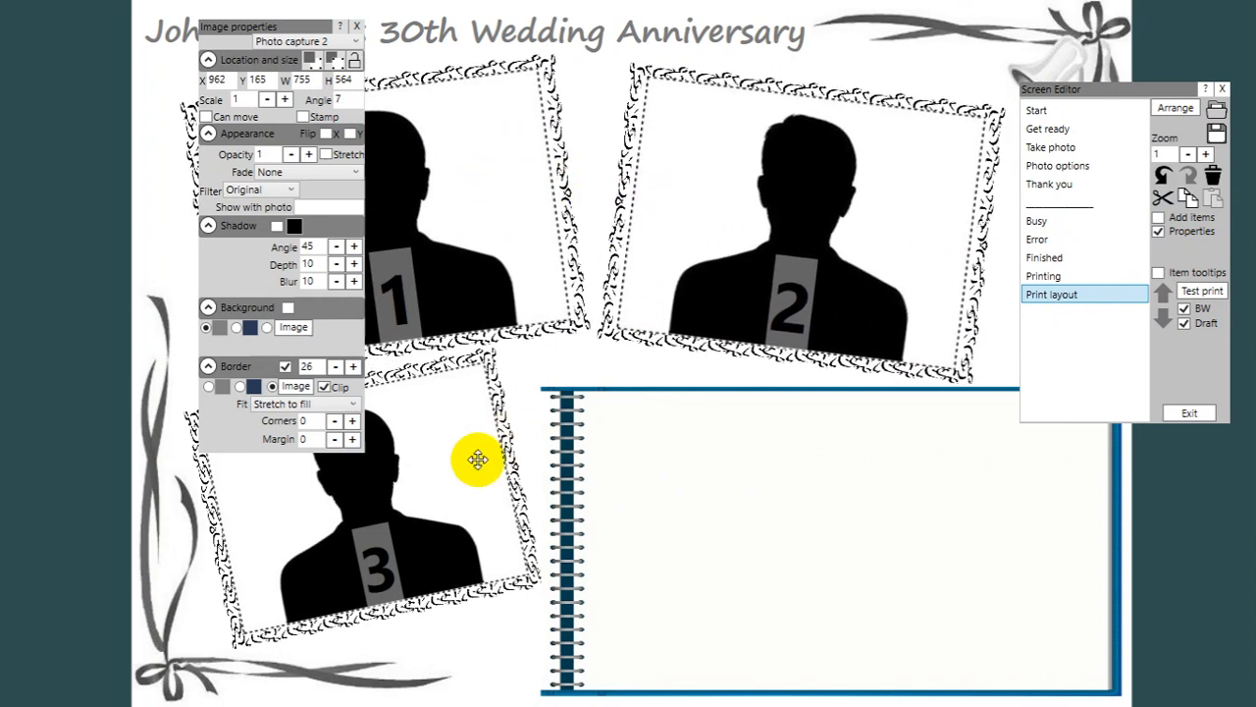
{"action": "left_click_drag", "start_coordinate": [471, 457], "coordinate": [461, 458]}
{"action": "mouse_move", "coordinate": [584, 499]}
{"action": "left_mouse_down"}
{"action": "mouse_move", "coordinate": [665, 527]}
{"action": "mouse_move", "coordinate": [696, 501]}
{"action": "mouse_move", "coordinate": [683, 511]}
{"action": "left_mouse_up"}
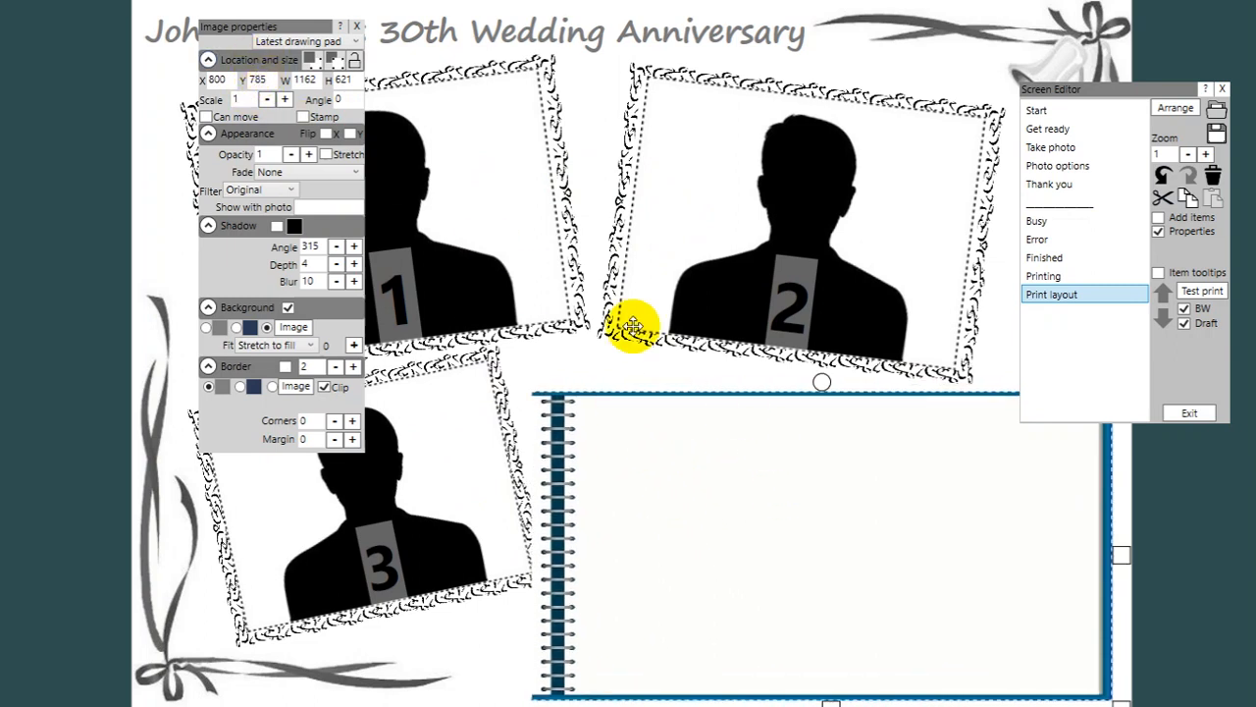
Step: Examine the content source of the drawing pad and each photo on the print layout, and the title label's properties
{"action": "left_click", "coordinate": [355, 42]}
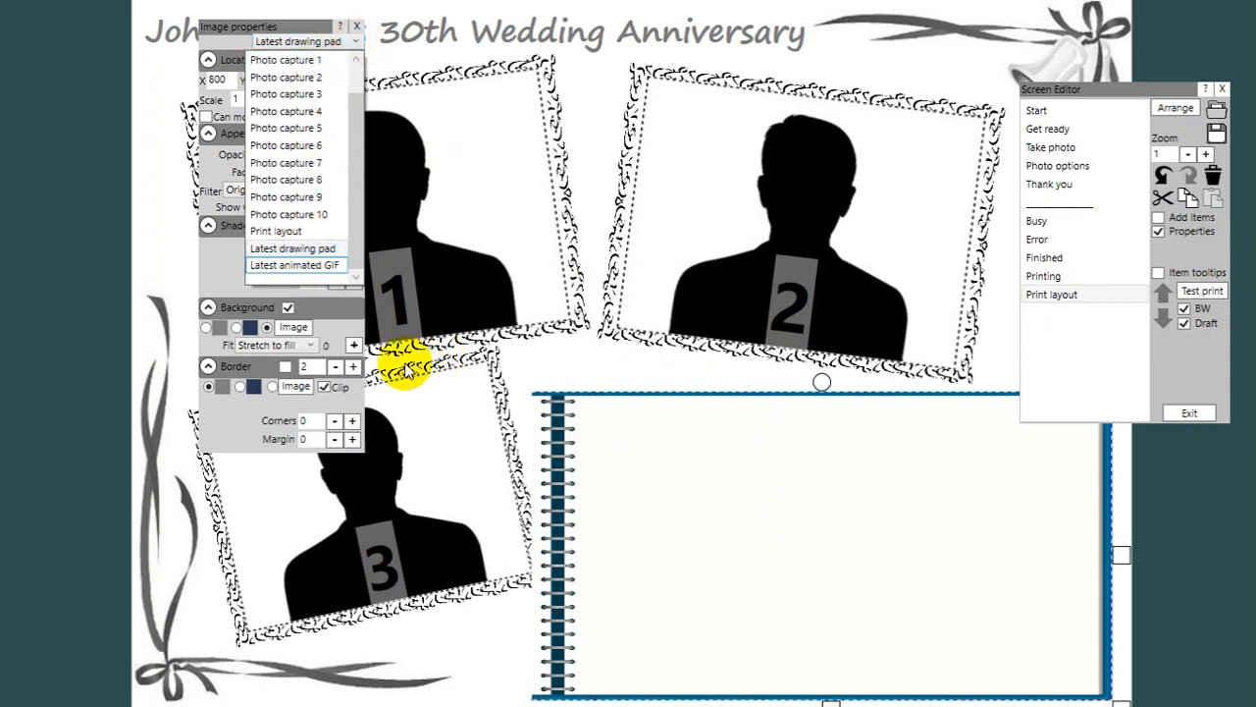
{"action": "left_click", "coordinate": [463, 198]}
{"action": "left_click", "coordinate": [691, 147]}
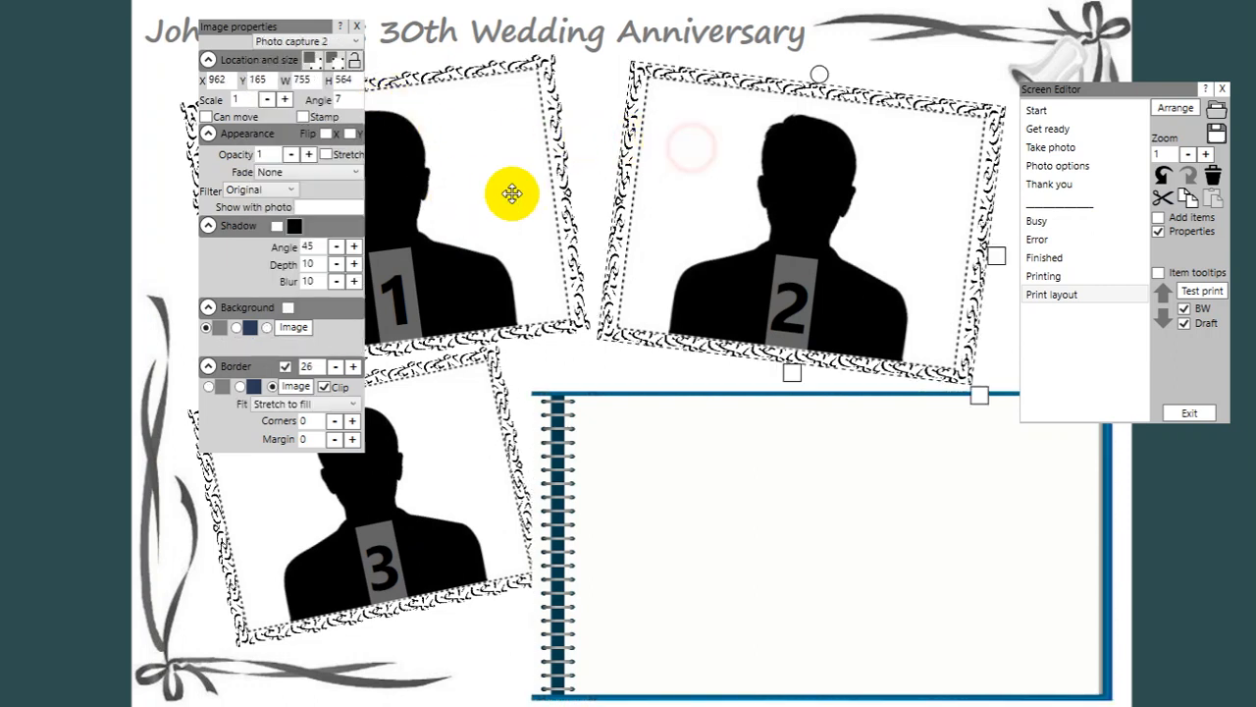
{"action": "left_click", "coordinate": [457, 396]}
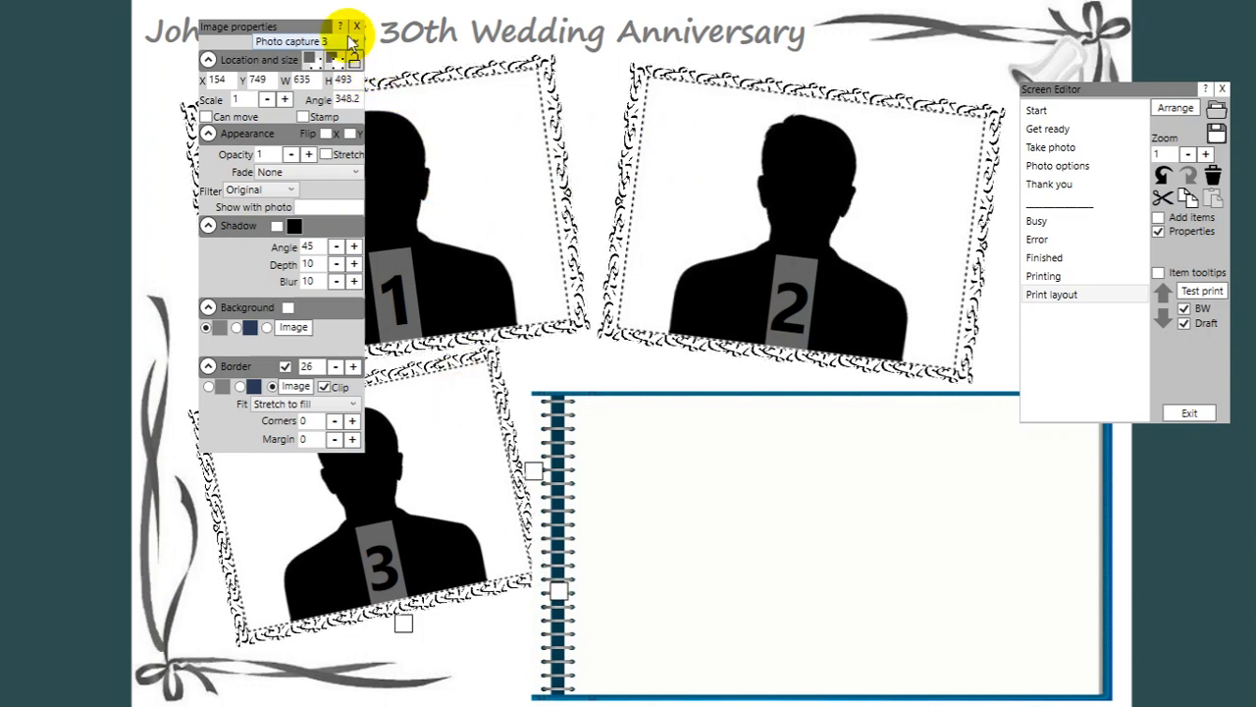
{"action": "left_click", "coordinate": [479, 196]}
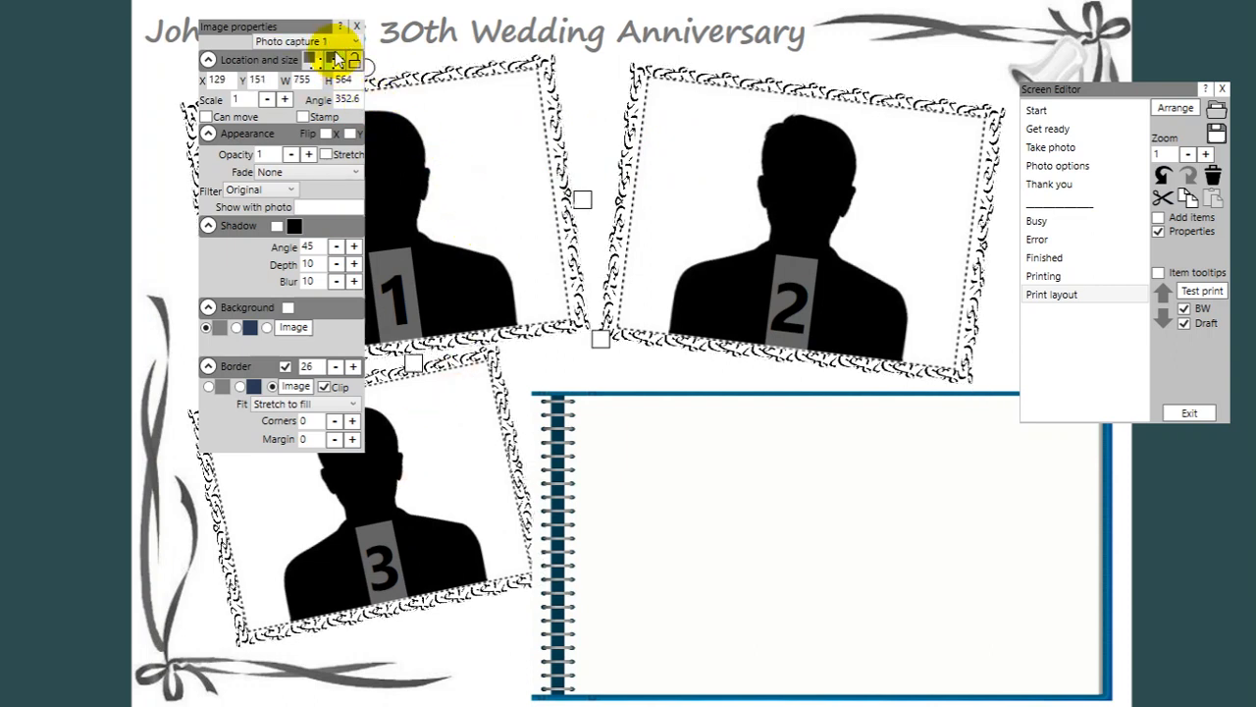
{"action": "left_click", "coordinate": [610, 114]}
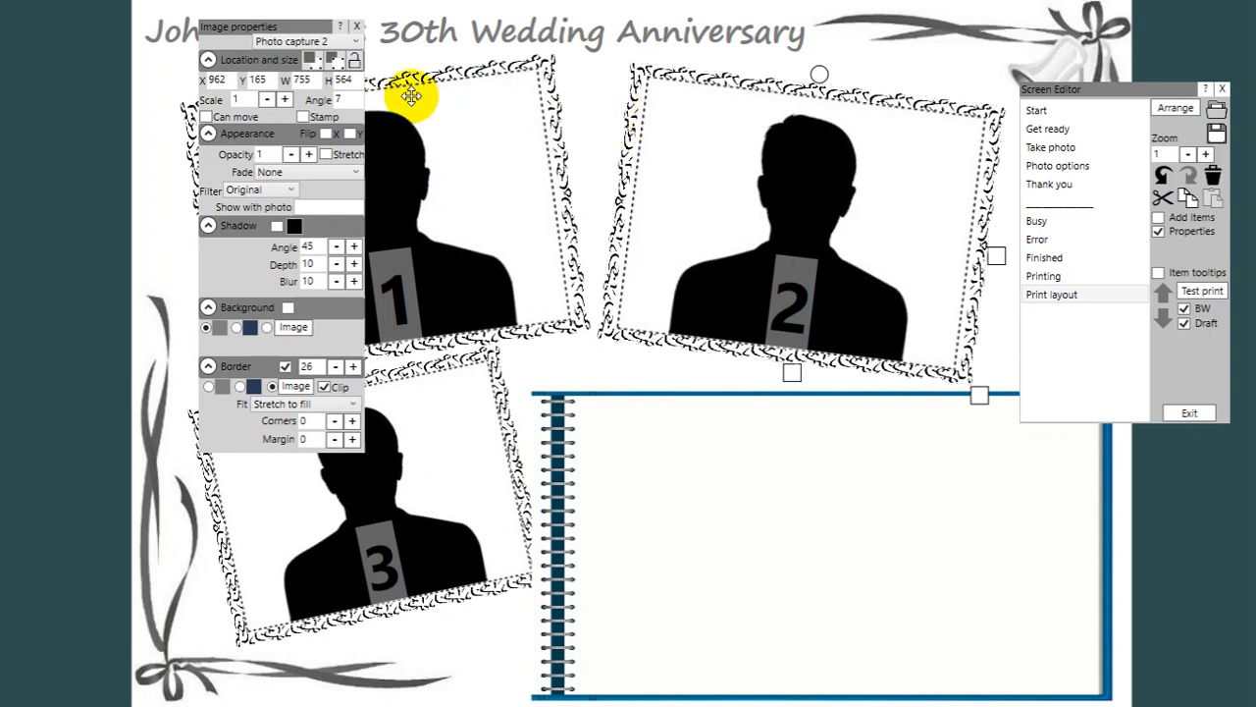
{"action": "left_click", "coordinate": [707, 467]}
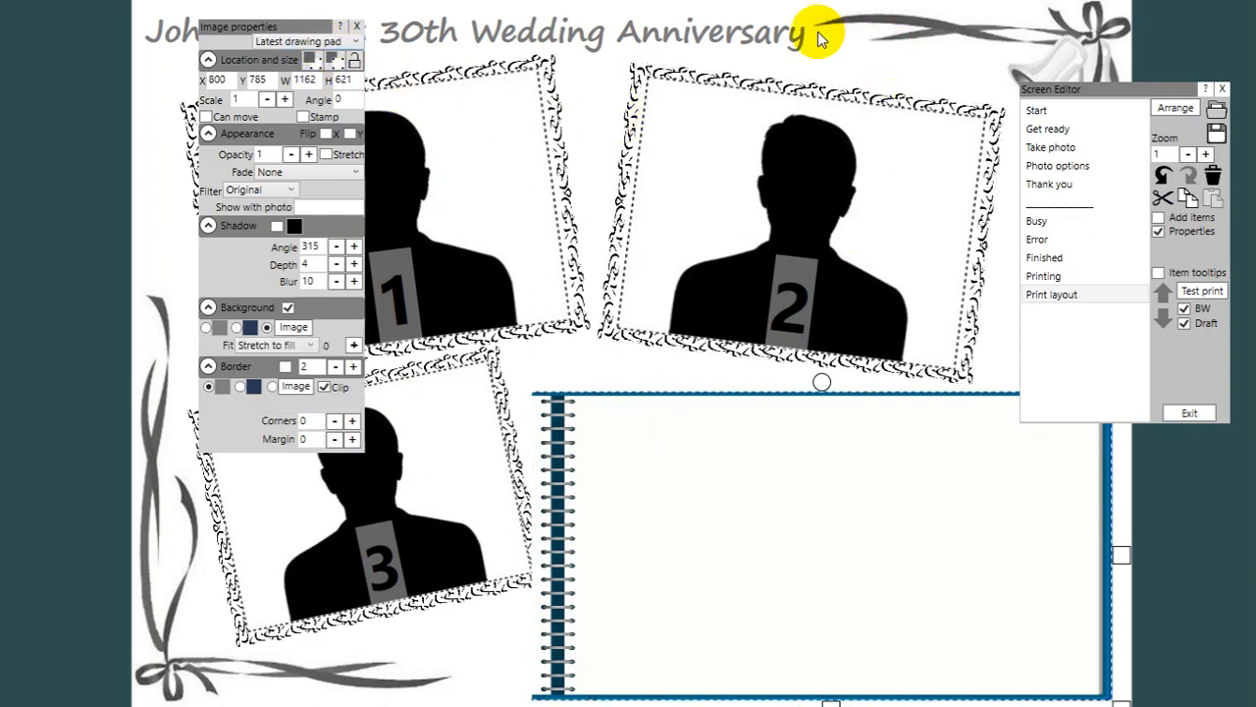
{"action": "left_click", "coordinate": [637, 32]}
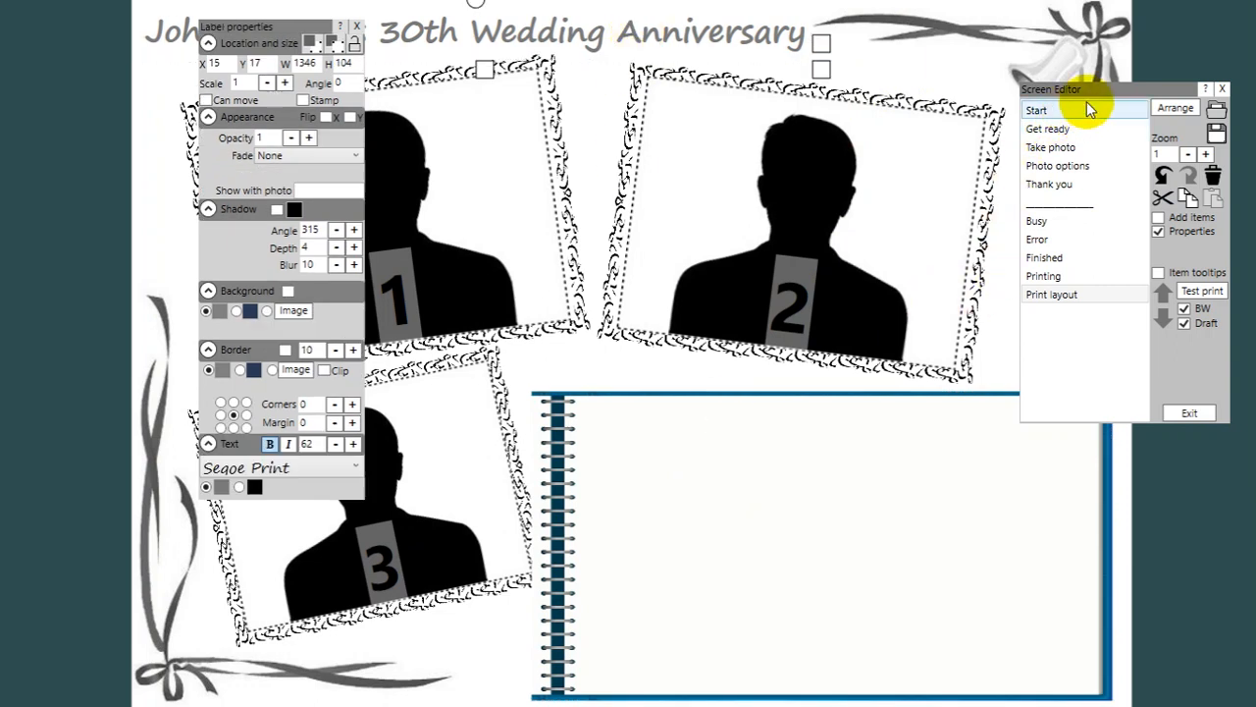
Step: Exit the screen editor and save the current event
{"action": "left_click_drag", "start_coordinate": [1096, 93], "coordinate": [983, 64]}
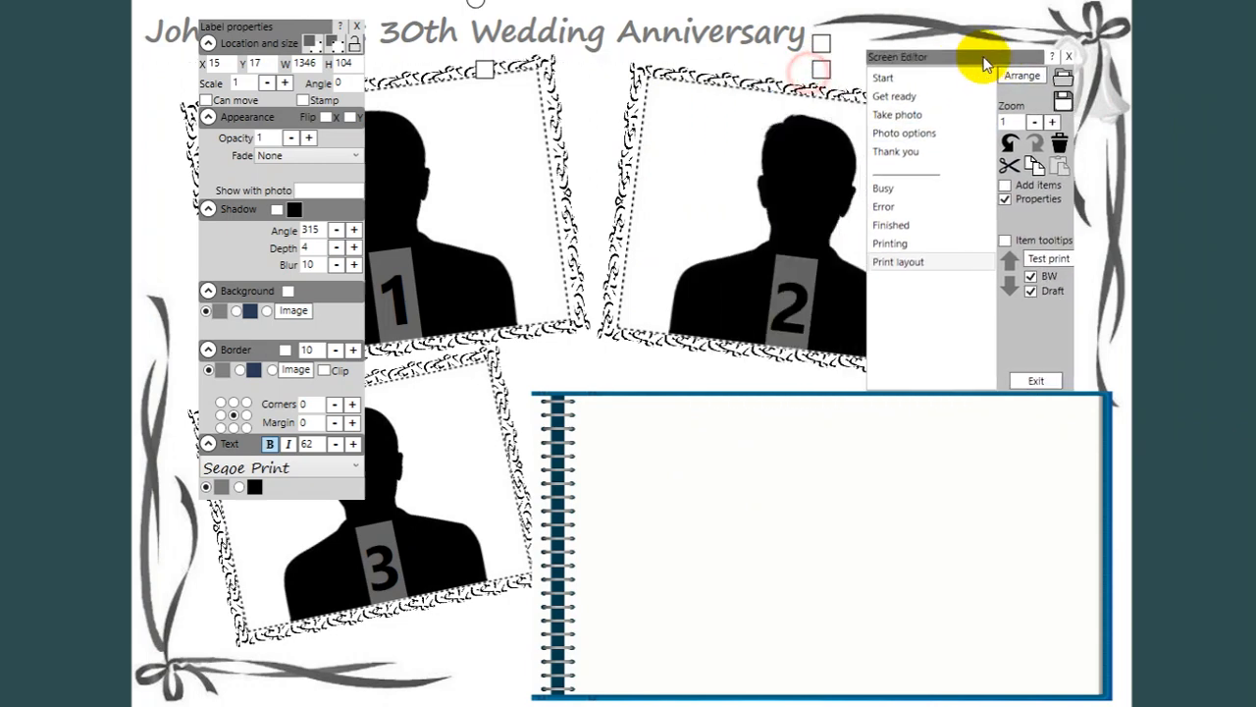
{"action": "left_click", "coordinate": [1042, 381]}
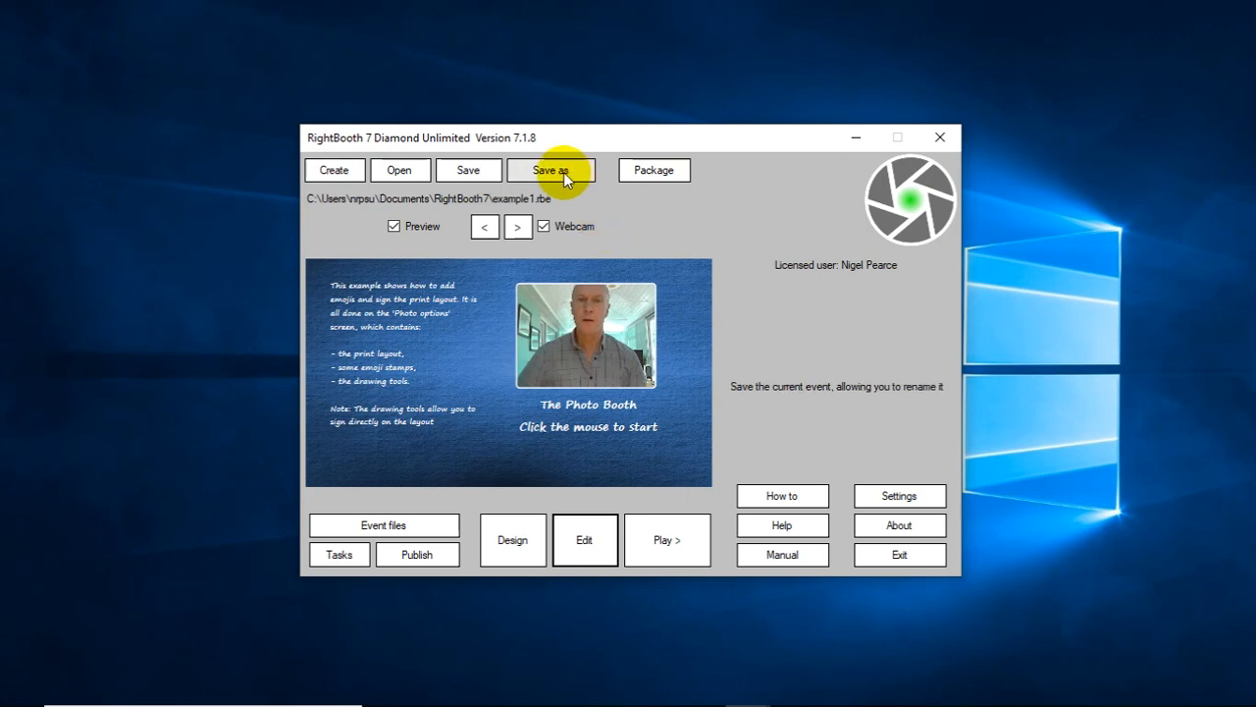
{"action": "left_click", "coordinate": [471, 172]}
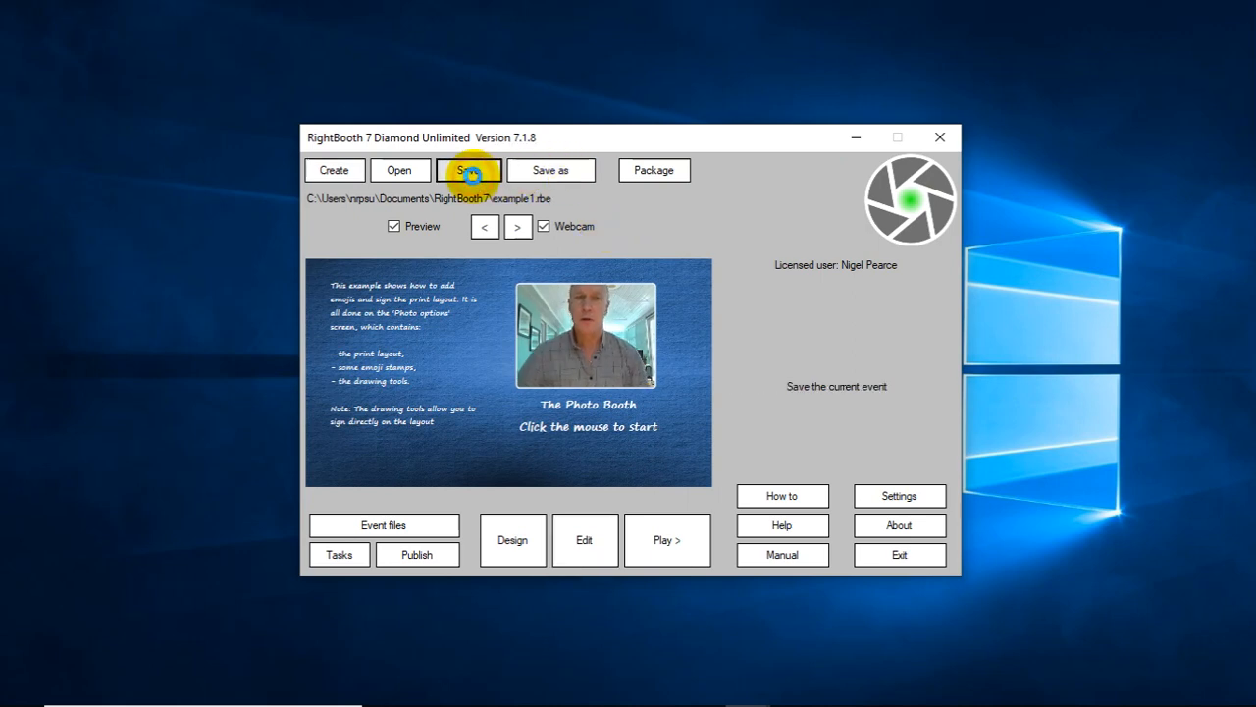
Step: Play the event, take the photos, and place angry face and wine glass emojis on photo 1 and a heart-eyes emoji on photo 2
{"action": "left_click", "coordinate": [670, 541]}
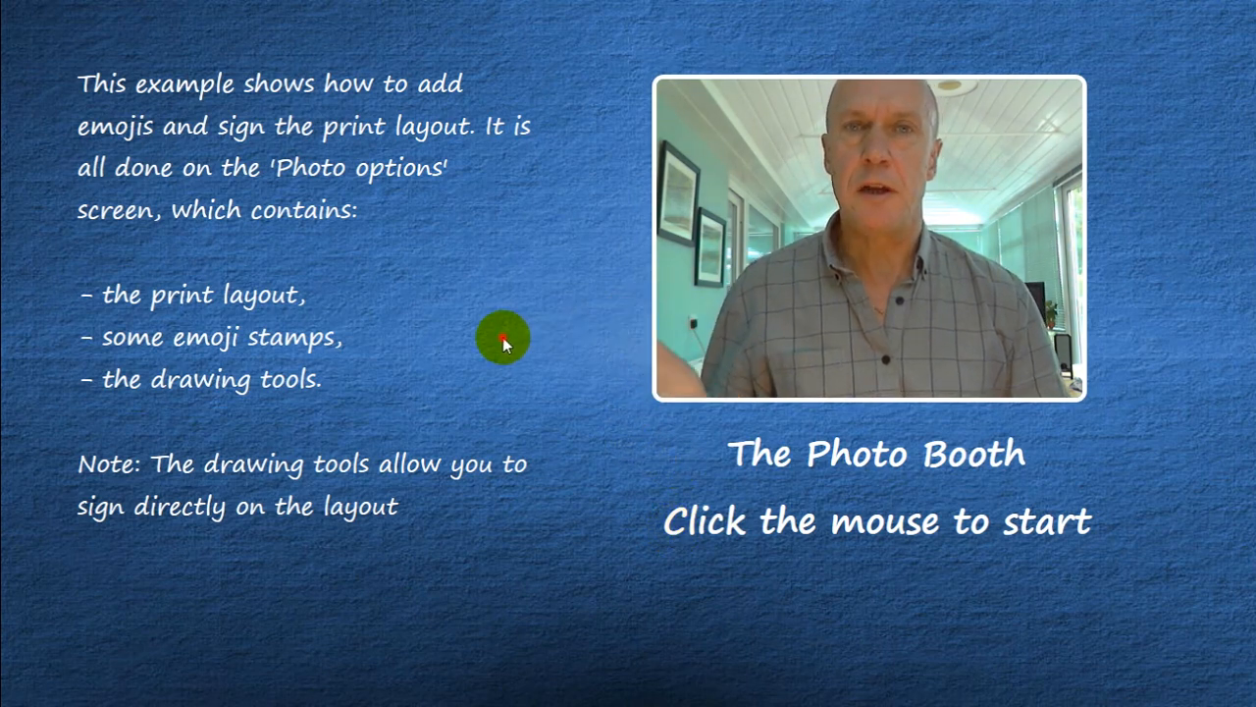
{"action": "left_click", "coordinate": [502, 337]}
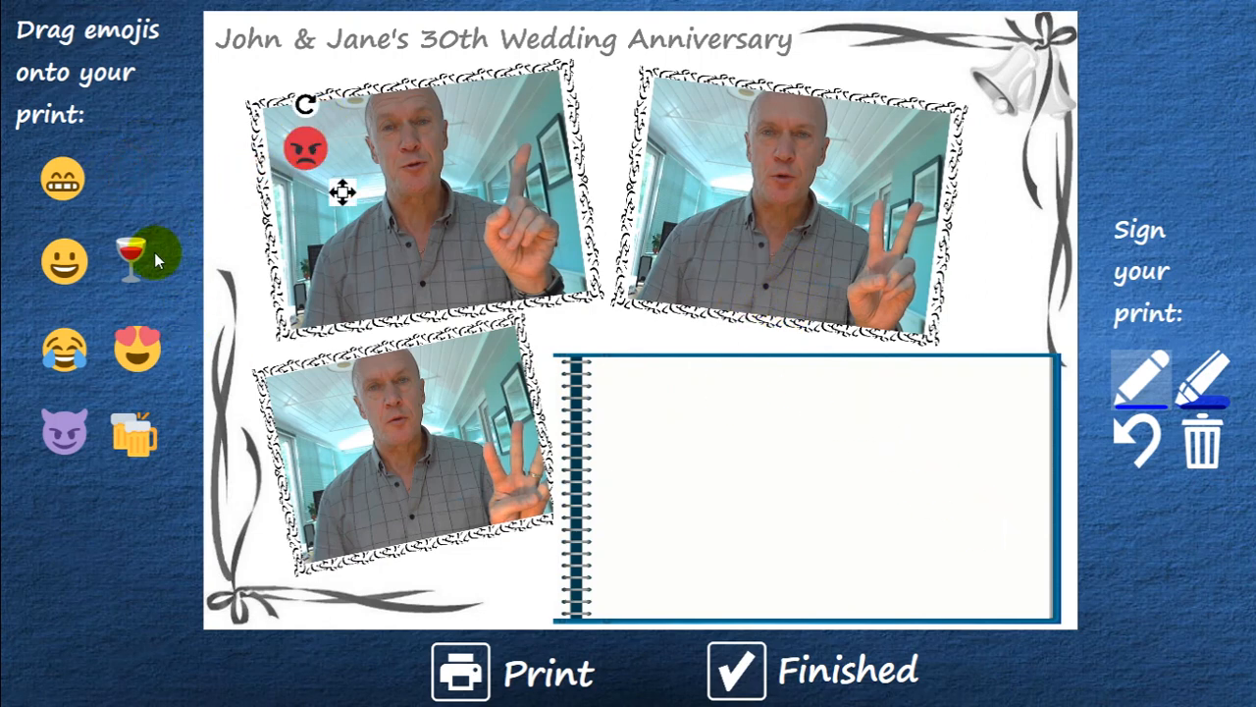
{"action": "left_click_drag", "start_coordinate": [147, 258], "coordinate": [429, 169]}
{"action": "left_click_drag", "start_coordinate": [137, 369], "coordinate": [731, 182]}
Step: Write "hi" on the notepad with the thin pen, mark it with the thick pen, and undo the strokes
{"action": "mouse_move", "coordinate": [633, 393]}
{"action": "left_mouse_down"}
{"action": "mouse_move", "coordinate": [613, 479]}
{"action": "mouse_move", "coordinate": [707, 462]}
{"action": "mouse_move", "coordinate": [700, 494]}
{"action": "mouse_move", "coordinate": [750, 509]}
{"action": "mouse_move", "coordinate": [634, 465]}
{"action": "mouse_move", "coordinate": [594, 490]}
{"action": "left_mouse_up"}
{"action": "left_click", "coordinate": [703, 427]}
{"action": "left_click", "coordinate": [1201, 378]}
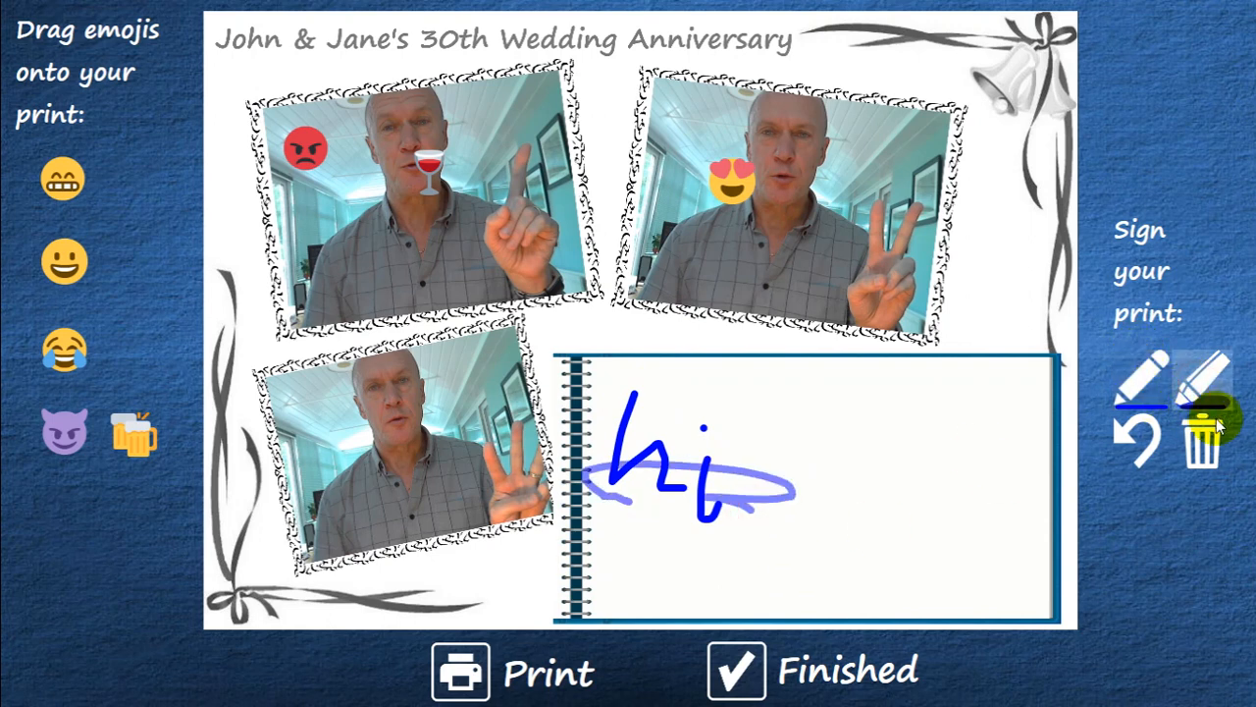
{"action": "left_click", "coordinate": [1135, 442]}
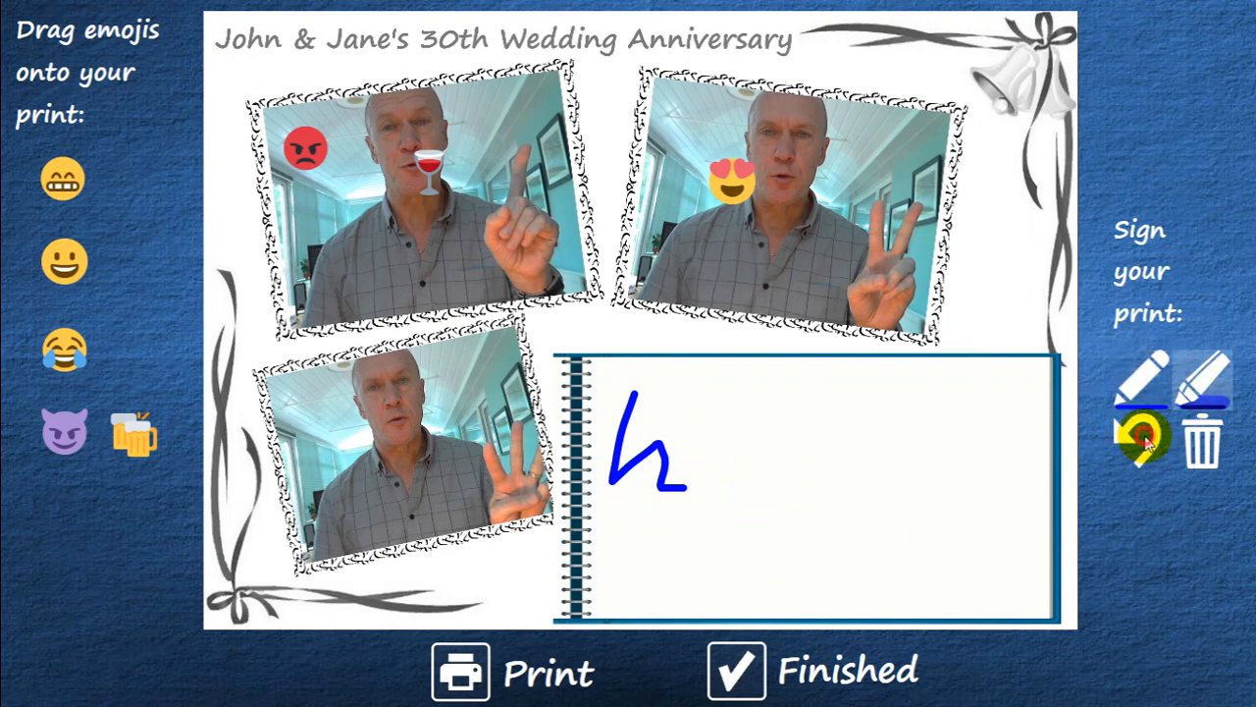
{"action": "left_click", "coordinate": [1143, 440]}
Step: Draw two crosses side by side on the notepad with the thick pen and end the event playback
{"action": "mouse_move", "coordinate": [769, 459]}
{"action": "left_mouse_down"}
{"action": "mouse_move", "coordinate": [773, 506]}
{"action": "mouse_move", "coordinate": [680, 517]}
{"action": "left_mouse_up"}
{"action": "left_click_drag", "start_coordinate": [841, 459], "coordinate": [913, 507]}
{"action": "left_click_drag", "start_coordinate": [895, 463], "coordinate": [832, 518]}
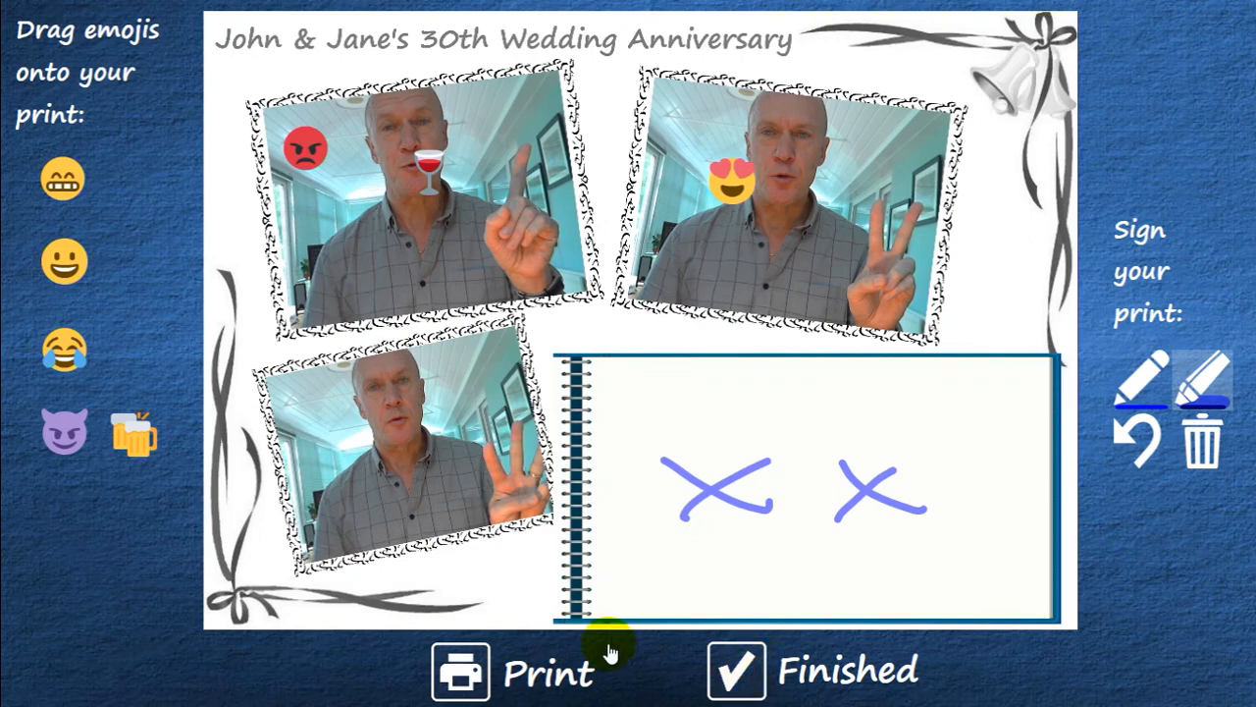
{"action": "key", "text": "Escape"}
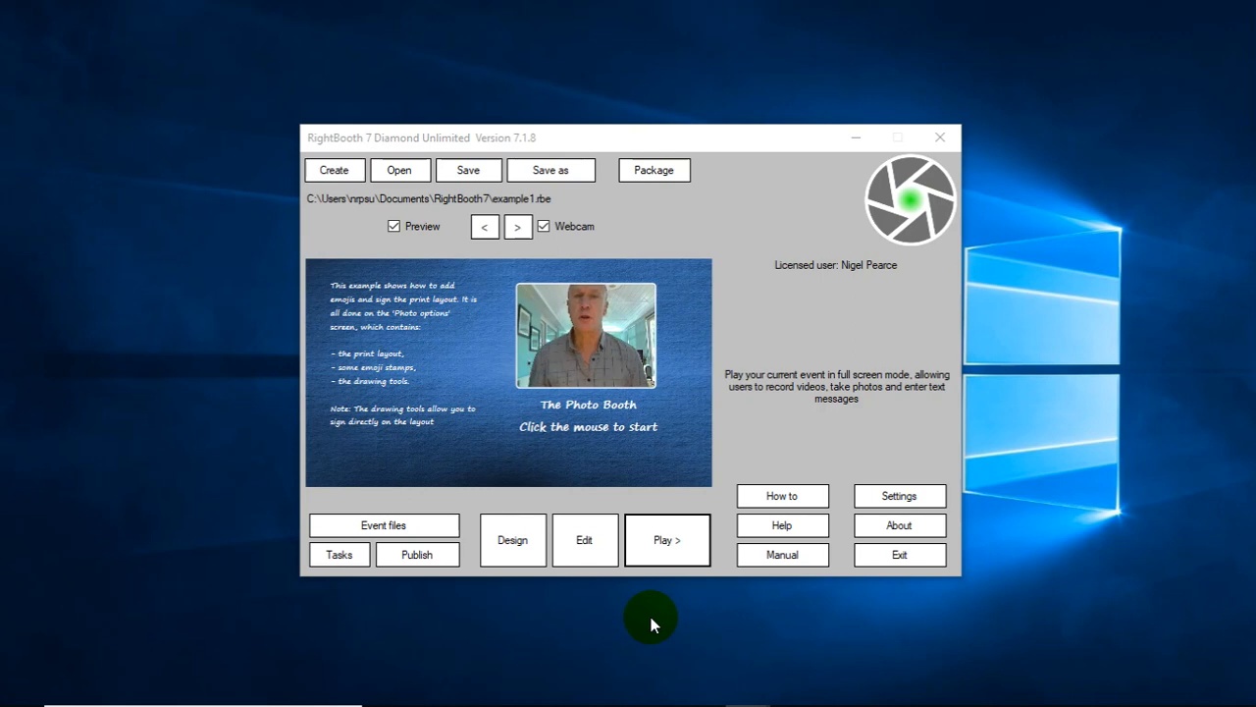
{"action": "left_click", "coordinate": [605, 547]}
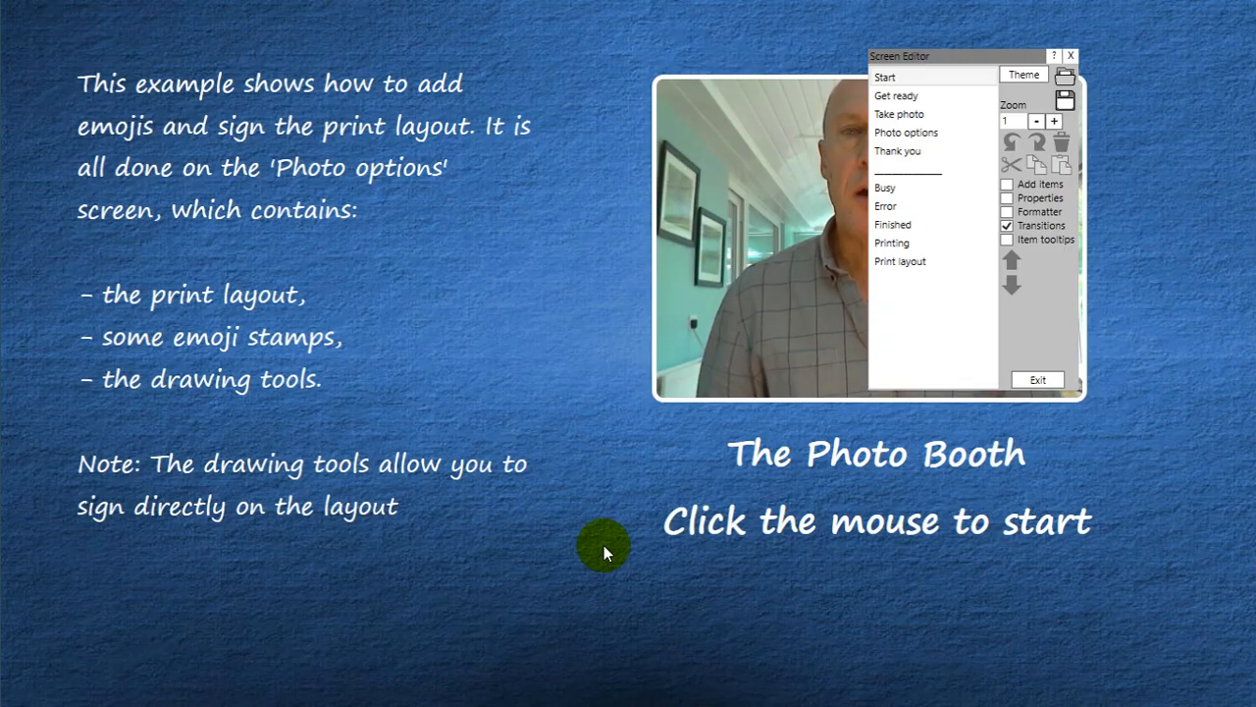
{"action": "left_click_drag", "start_coordinate": [971, 59], "coordinate": [485, 107]}
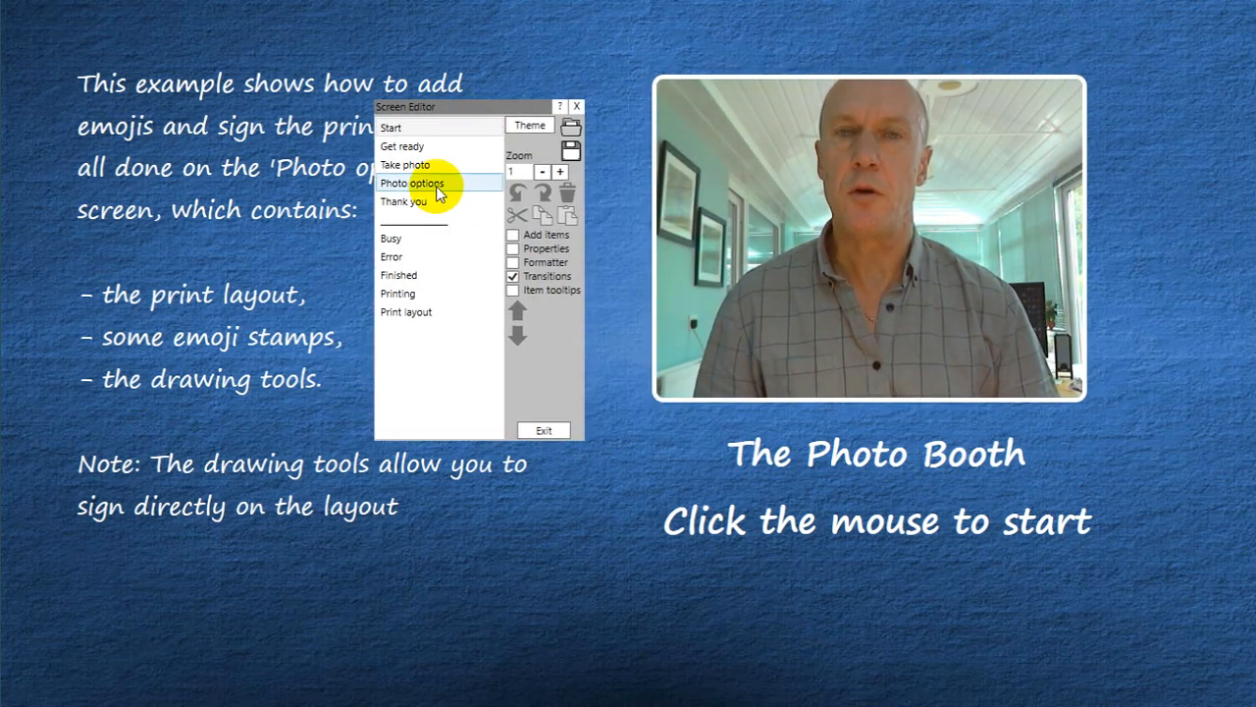
{"action": "left_click", "coordinate": [555, 430]}
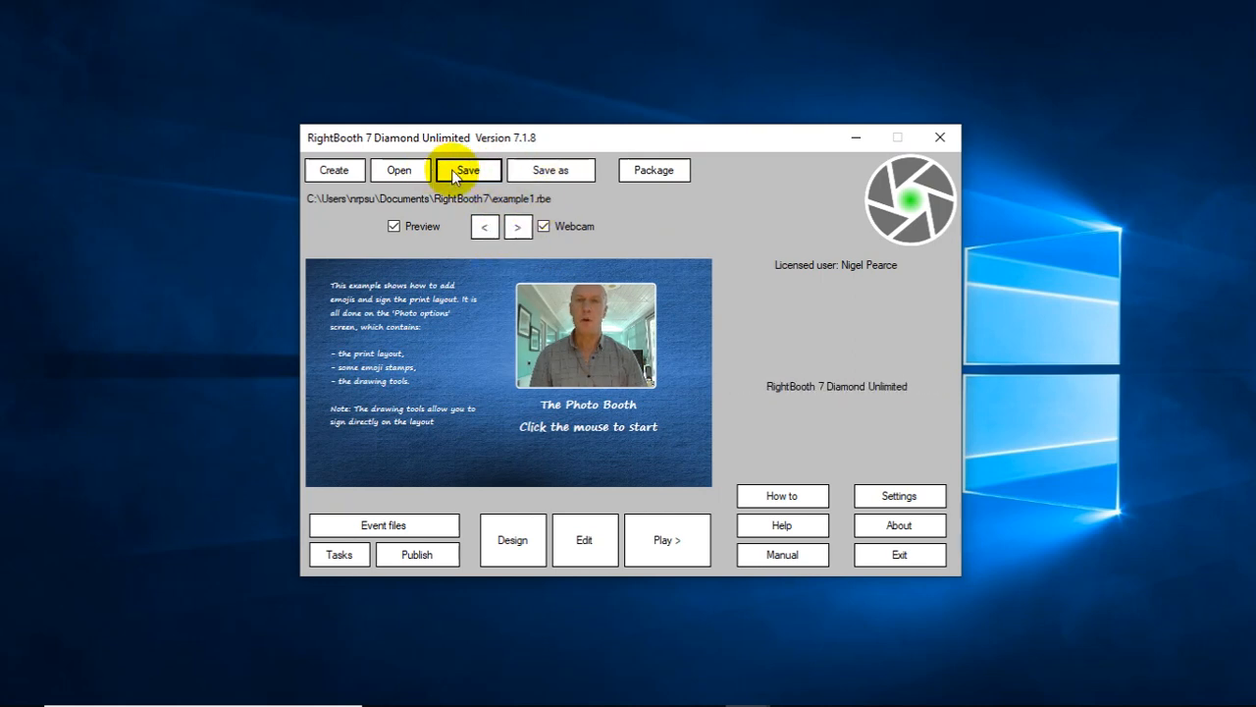
Step: Open the saved event example2.rbe from the RightBooth7 documents folder
{"action": "left_click", "coordinate": [416, 175]}
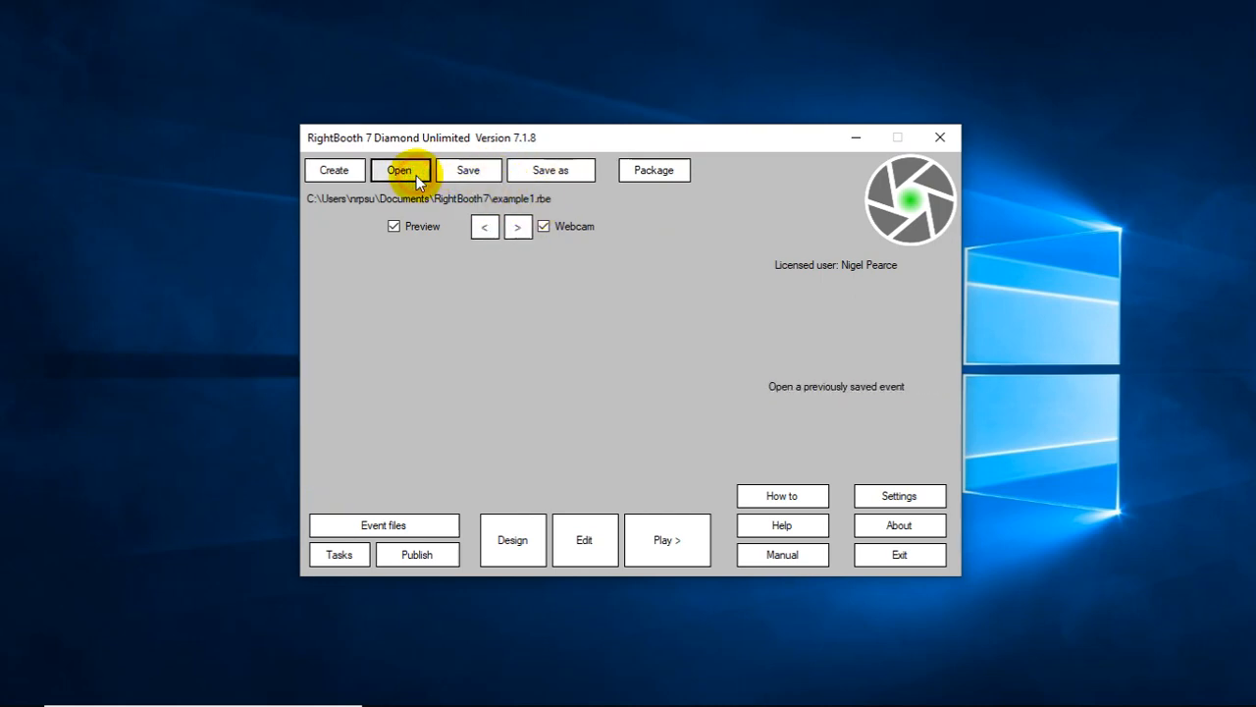
{"action": "scroll", "coordinate": [671, 378], "scroll_direction": "down", "scroll_amount": 12}
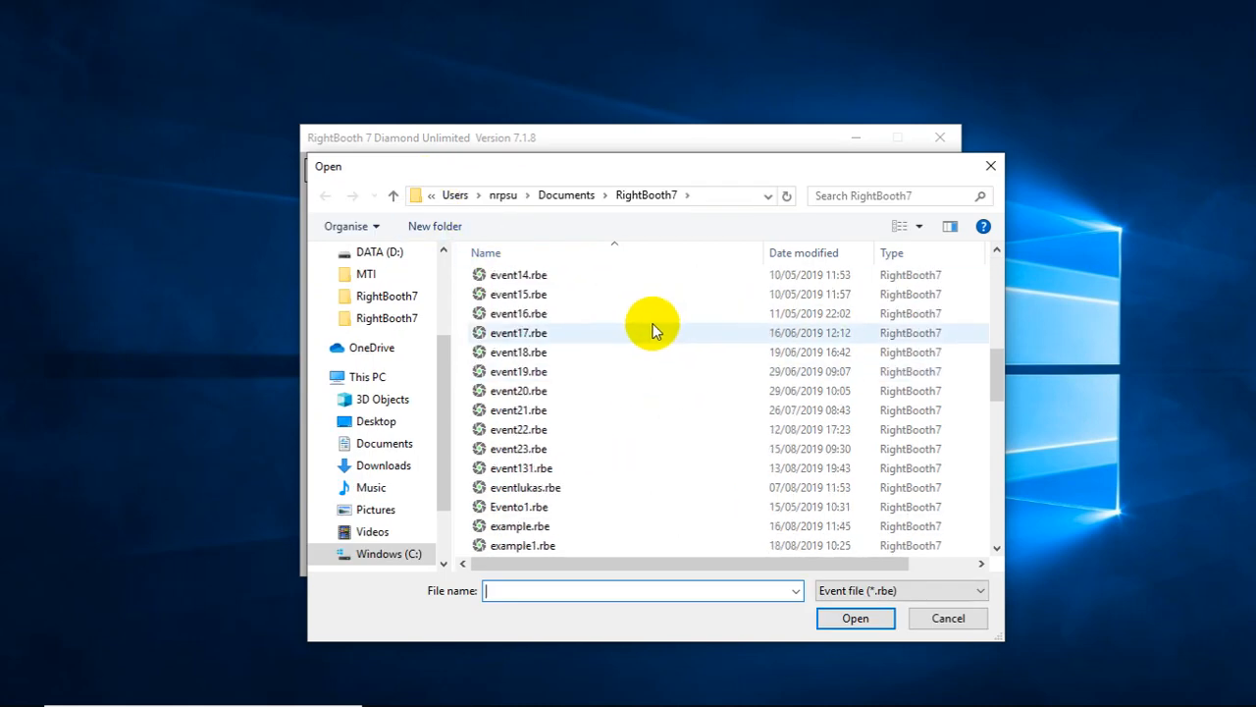
{"action": "left_click", "coordinate": [528, 334]}
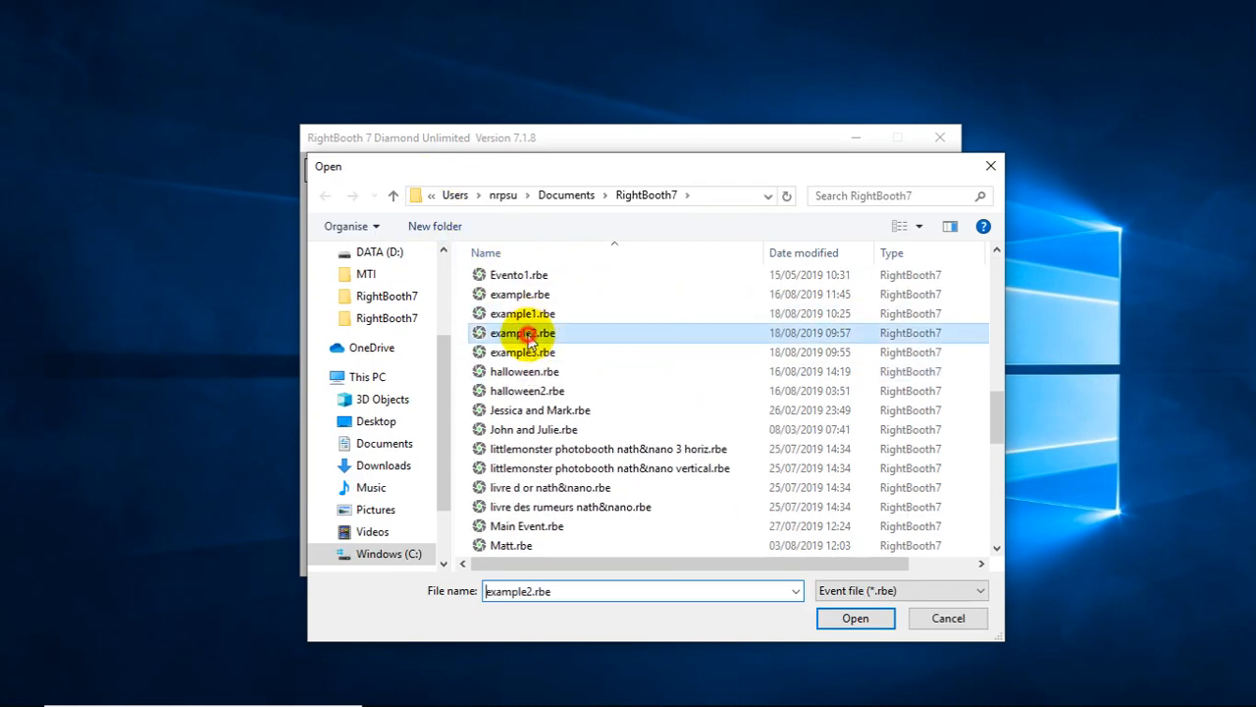
{"action": "left_click", "coordinate": [836, 613]}
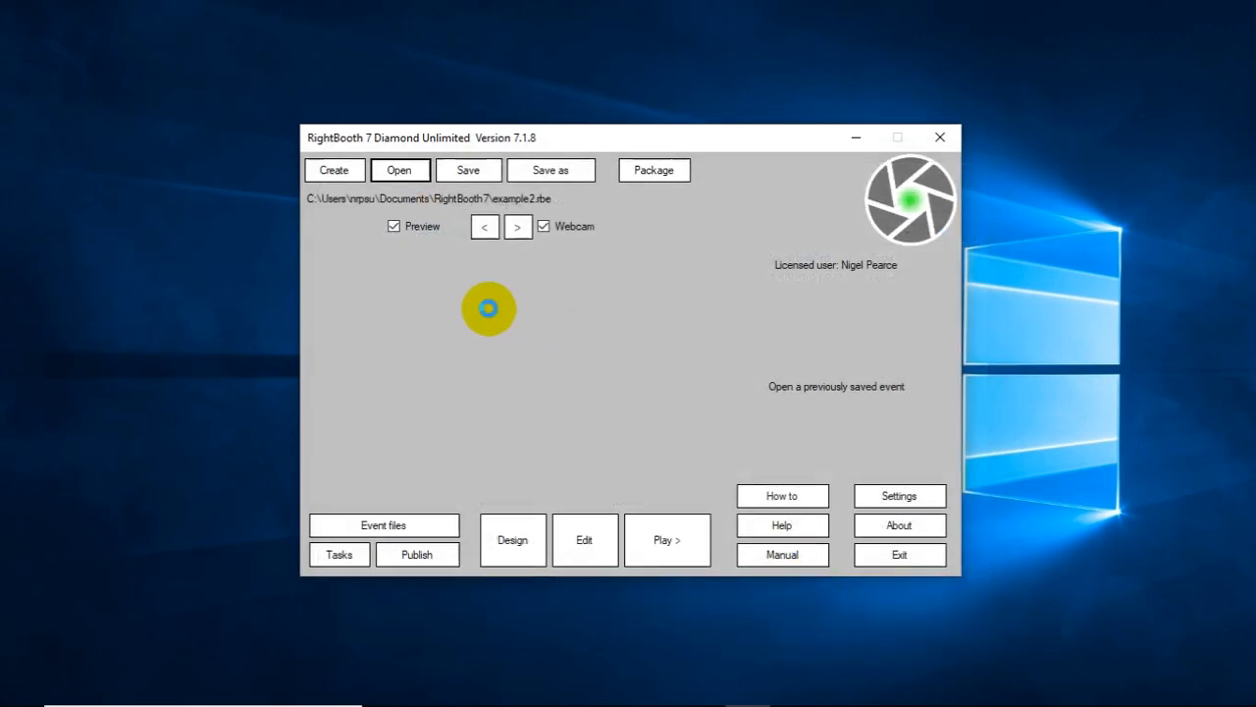
Step: Edit the Photo options screen of this event, moving the editor palette aside and shifting the print layout slightly up and left
{"action": "left_click", "coordinate": [604, 538]}
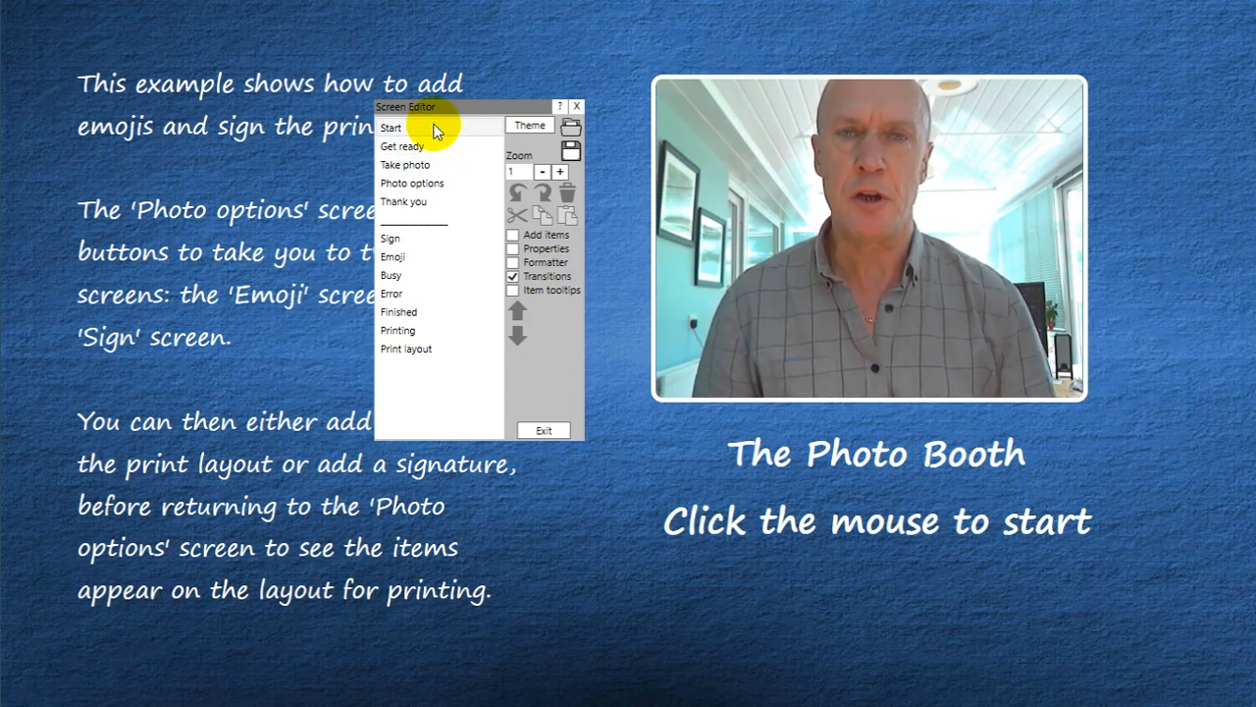
{"action": "left_click", "coordinate": [440, 183]}
{"action": "left_click_drag", "start_coordinate": [511, 110], "coordinate": [579, 127]}
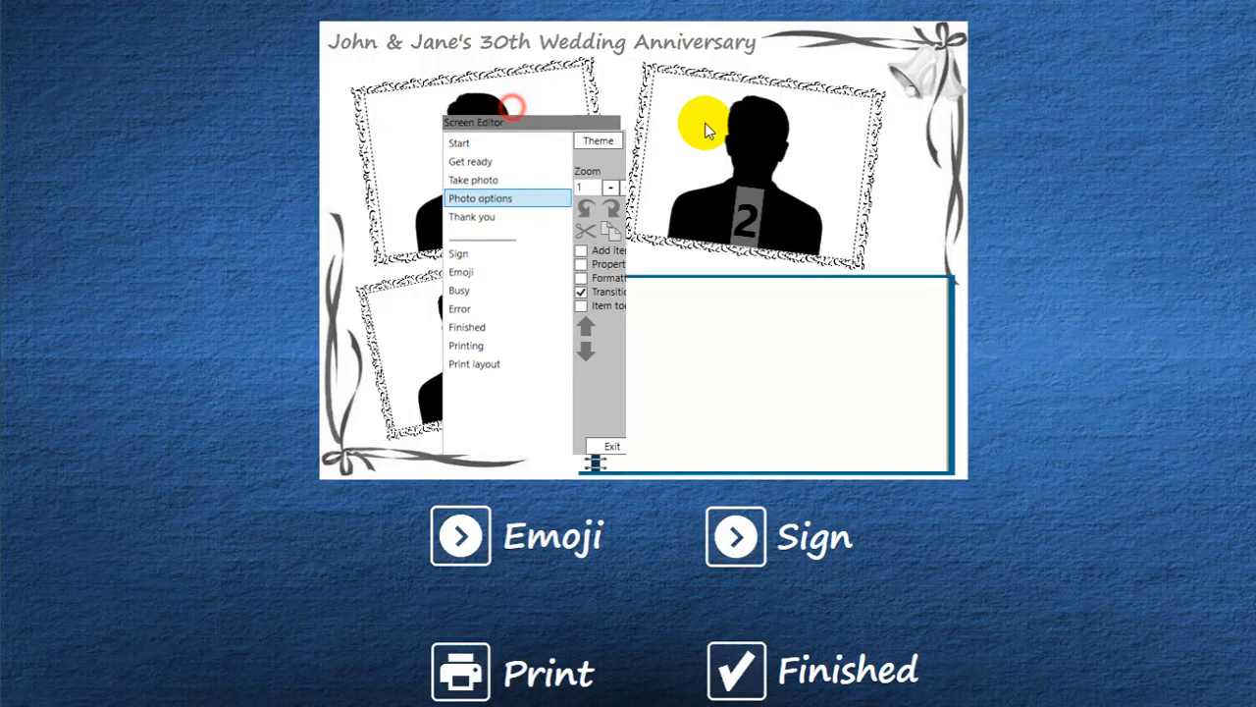
{"action": "left_click_drag", "start_coordinate": [705, 125], "coordinate": [1158, 118]}
{"action": "mouse_move", "coordinate": [861, 150]}
{"action": "left_mouse_down"}
{"action": "mouse_move", "coordinate": [803, 174]}
{"action": "mouse_move", "coordinate": [833, 132]}
{"action": "mouse_move", "coordinate": [848, 147]}
{"action": "left_mouse_up"}
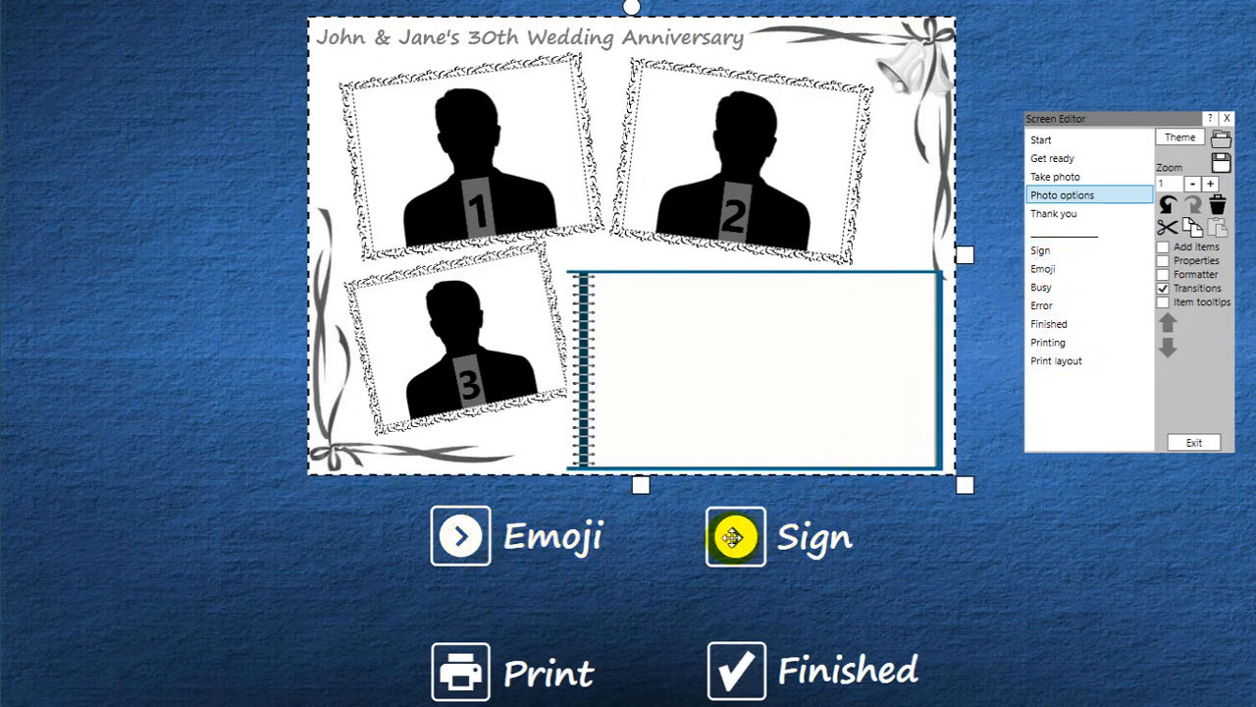
Step: Open the Sign screen for editing and review which items can be added to it, keeping the palettes clear of the drawing tools
{"action": "left_click", "coordinate": [1070, 250]}
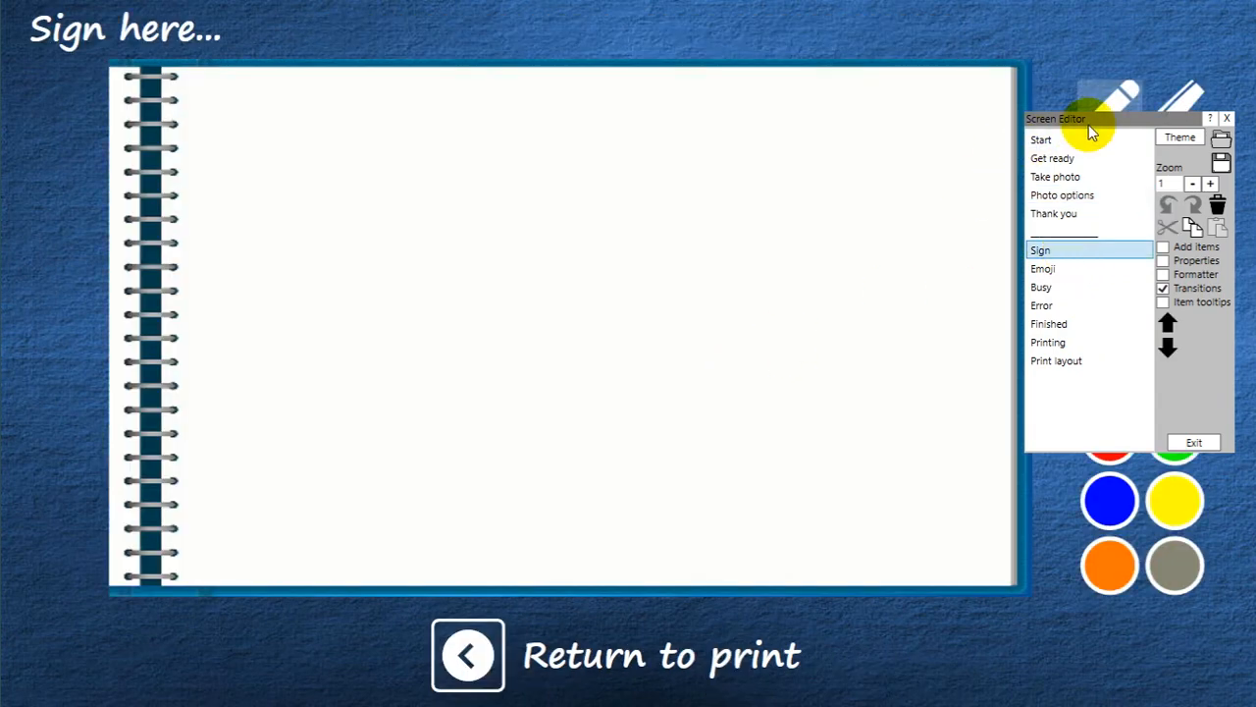
{"action": "left_click_drag", "start_coordinate": [1098, 117], "coordinate": [674, 131]}
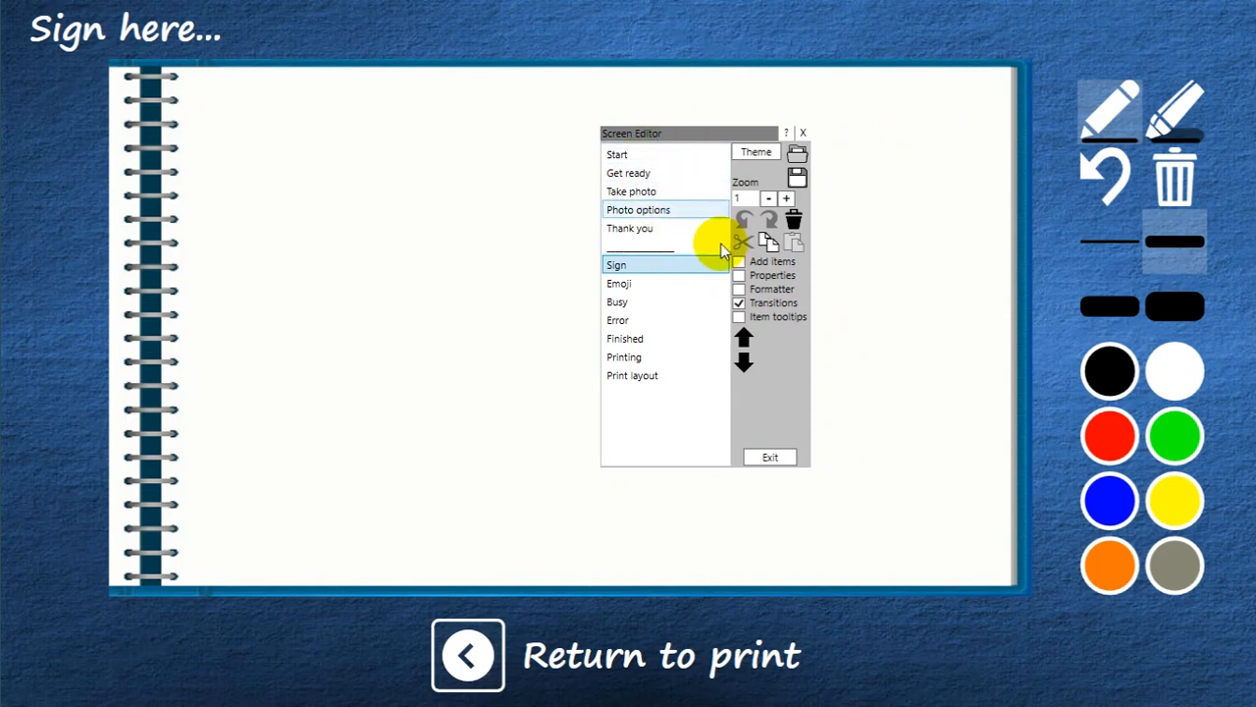
{"action": "left_click", "coordinate": [774, 268]}
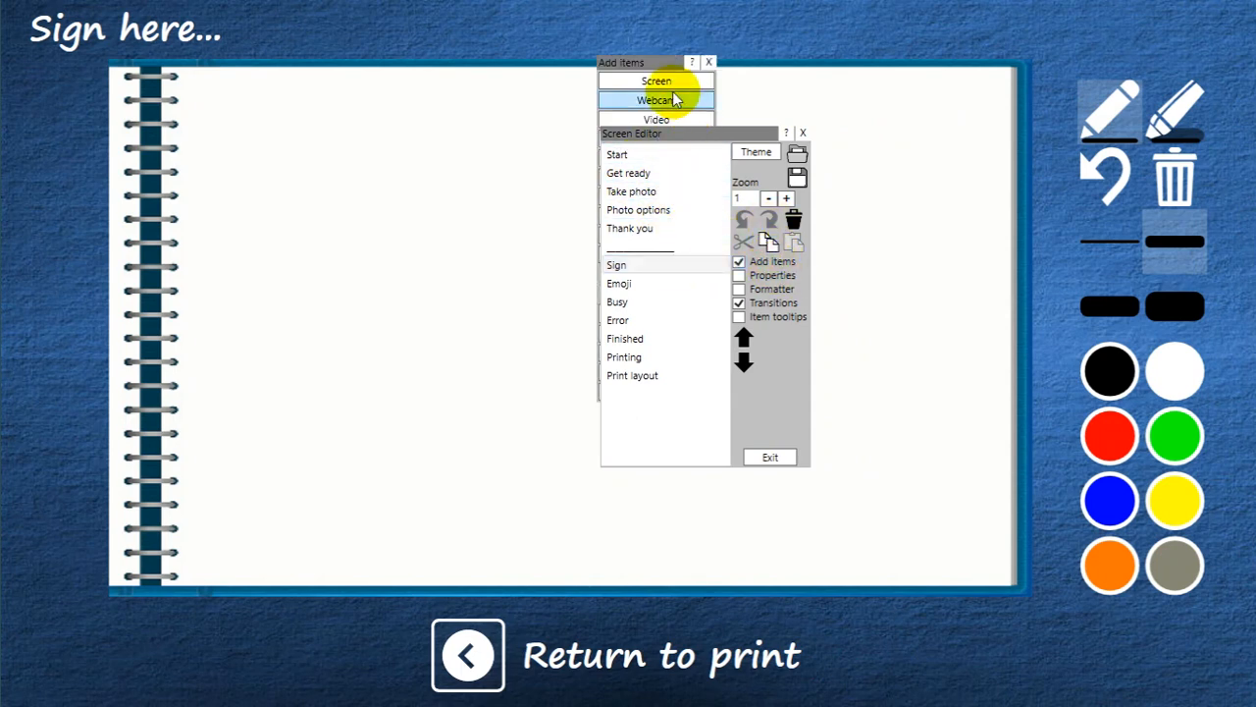
{"action": "left_click_drag", "start_coordinate": [616, 67], "coordinate": [426, 79]}
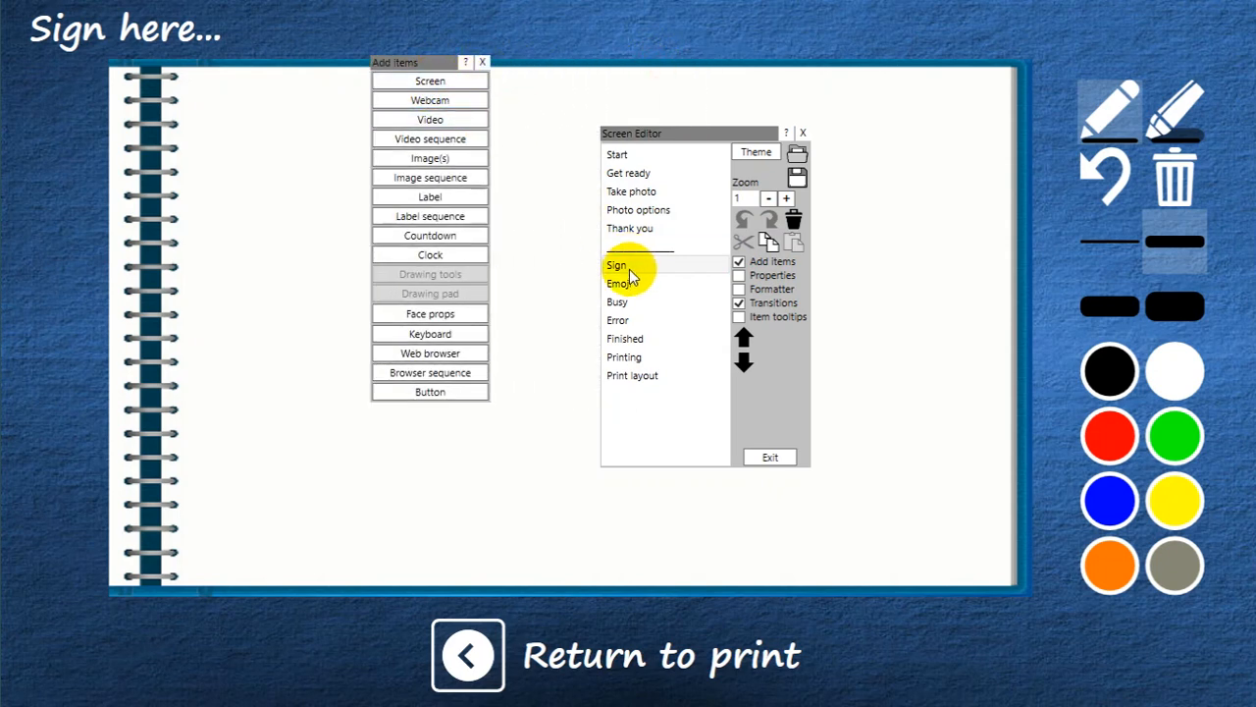
{"action": "left_click", "coordinate": [480, 63]}
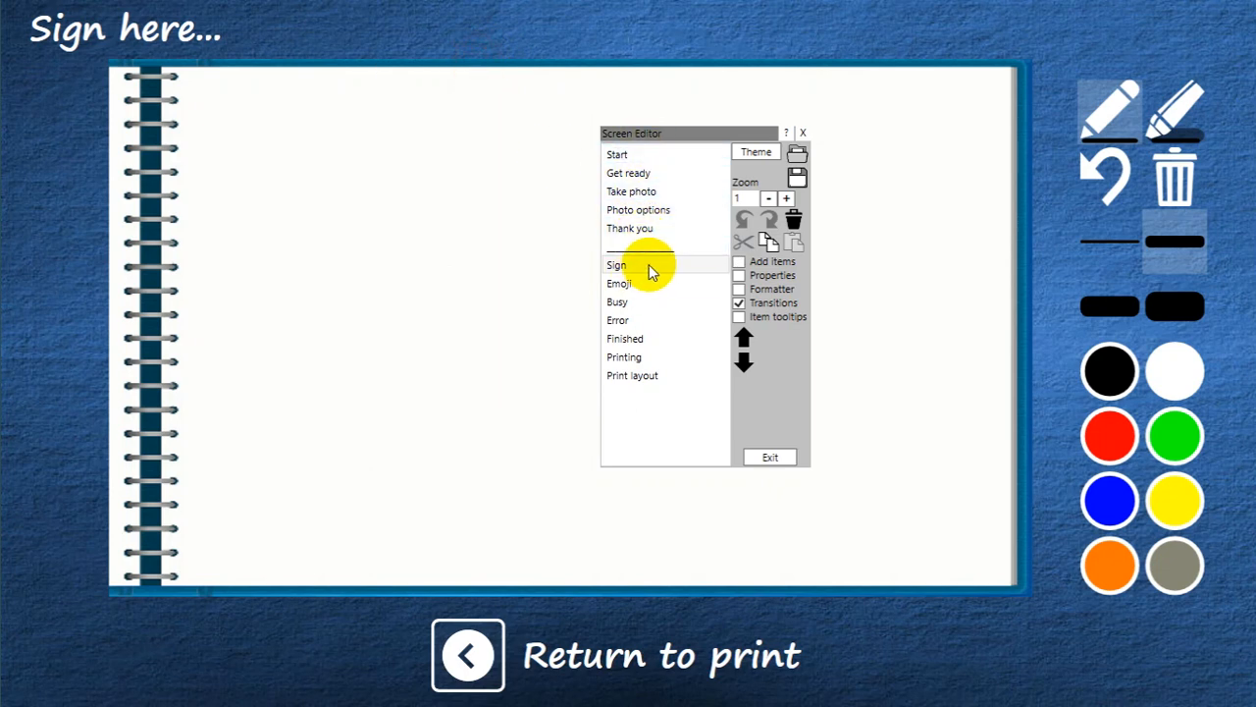
{"action": "left_click", "coordinate": [655, 251]}
{"action": "left_click_drag", "start_coordinate": [698, 130], "coordinate": [648, 123]}
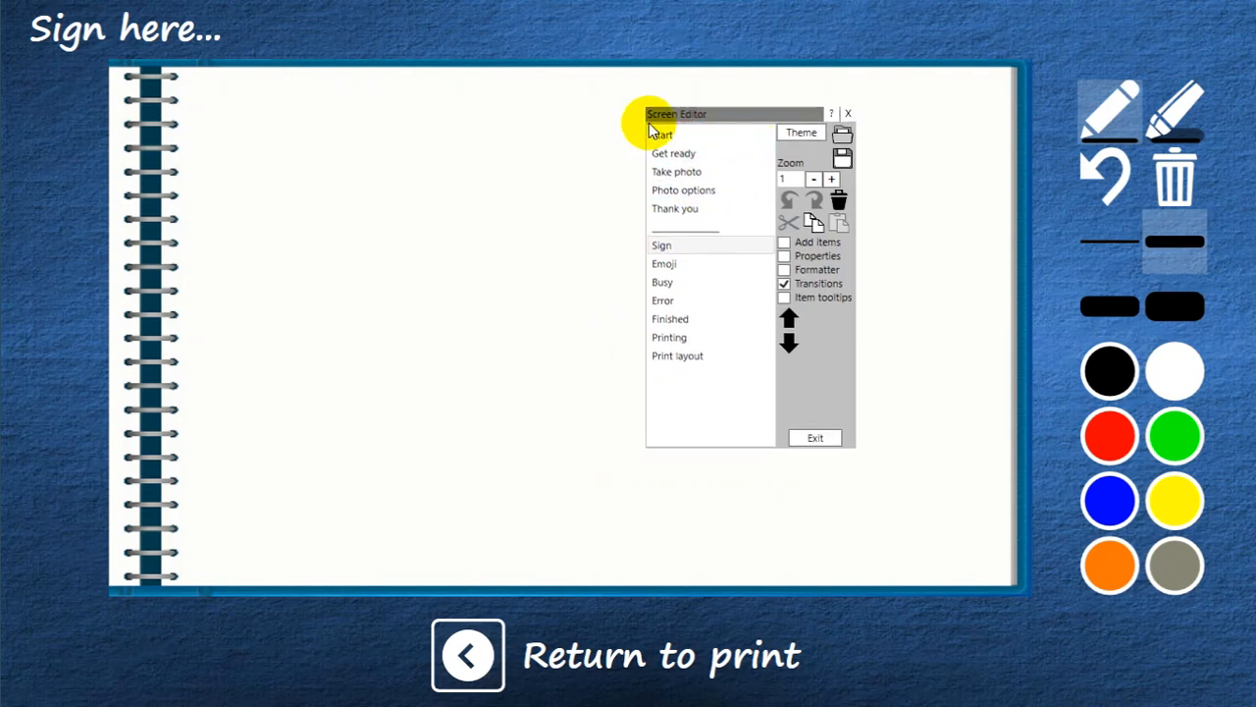
Step: Select the Sign screen's heading and examine the properties and actions of the Return to print button and its label
{"action": "left_click", "coordinate": [80, 30]}
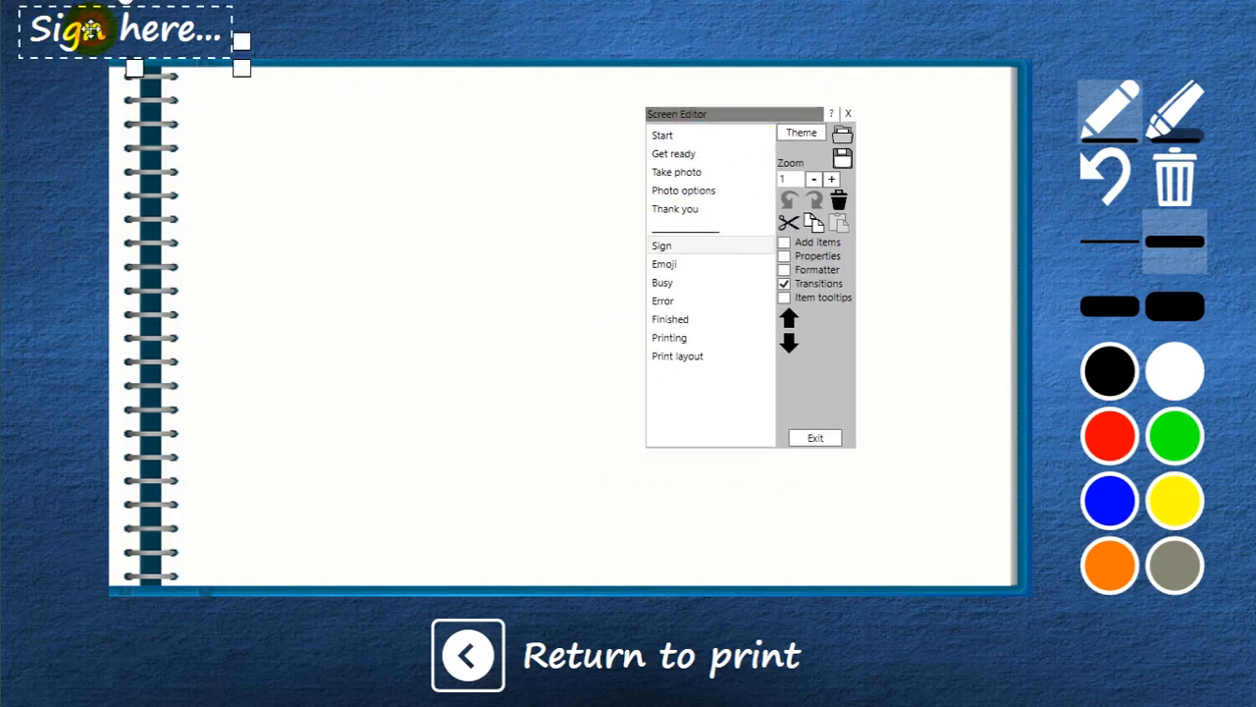
{"action": "left_click", "coordinate": [467, 655]}
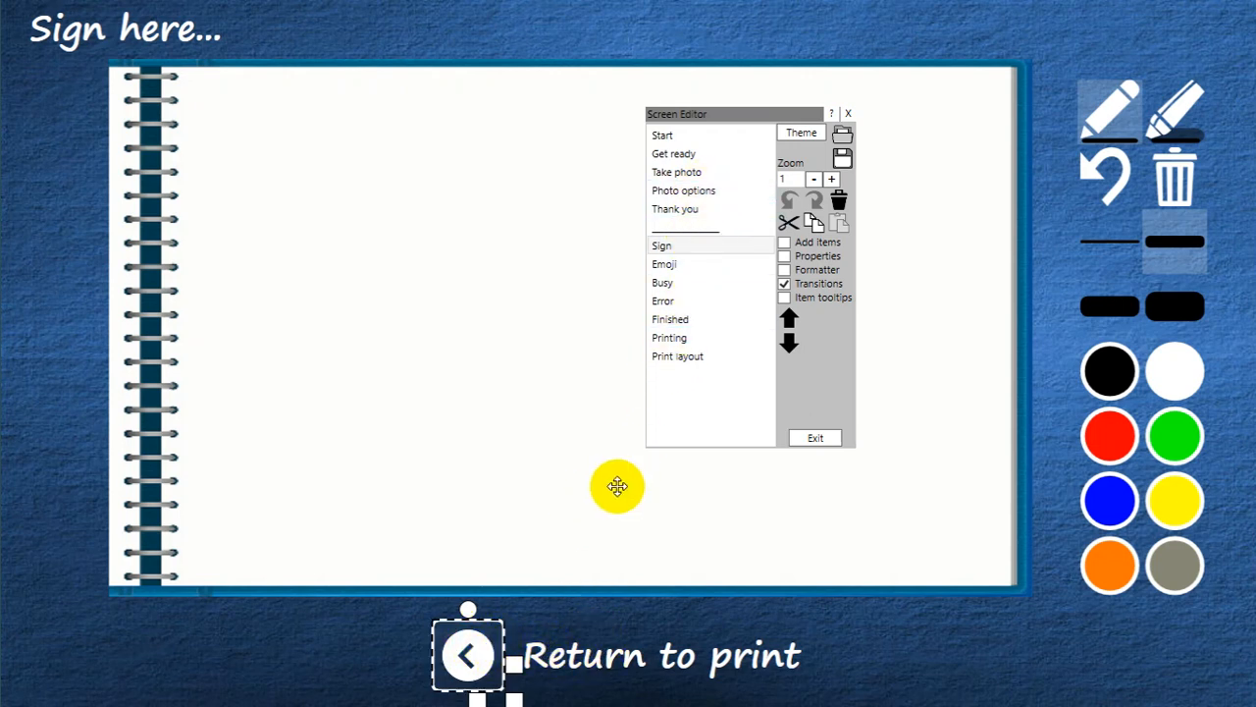
{"action": "left_click", "coordinate": [811, 258]}
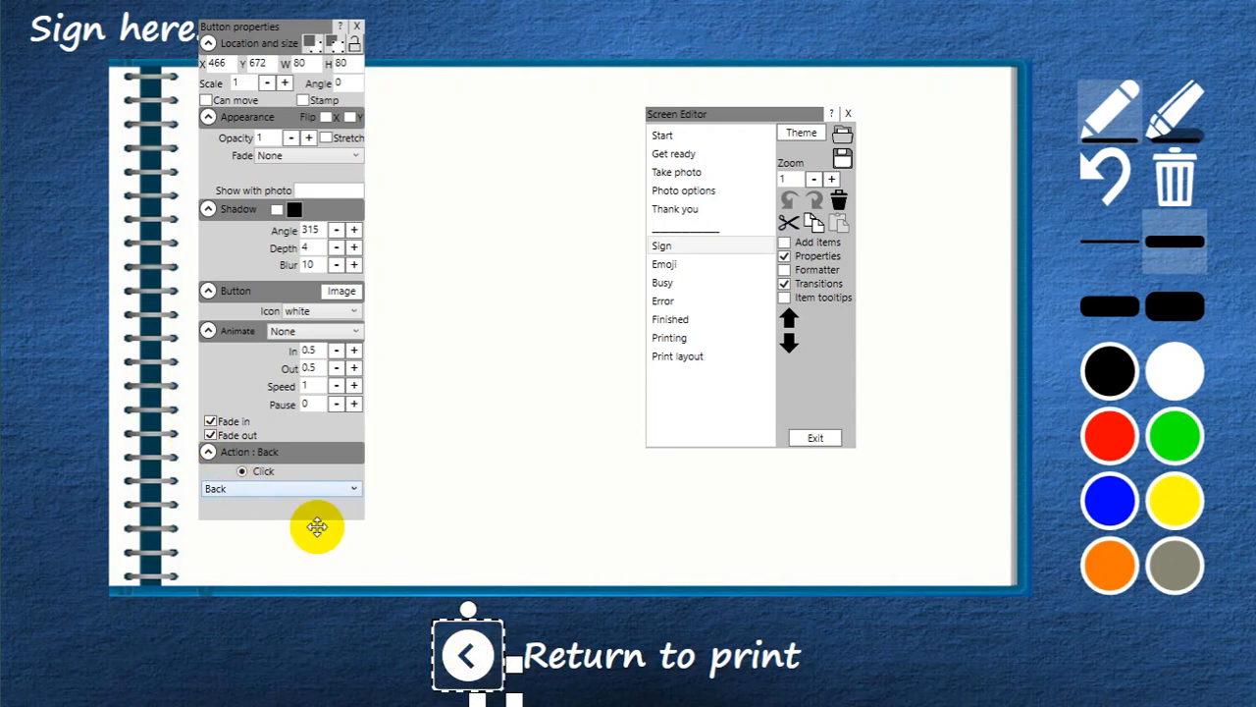
{"action": "left_click", "coordinate": [630, 658]}
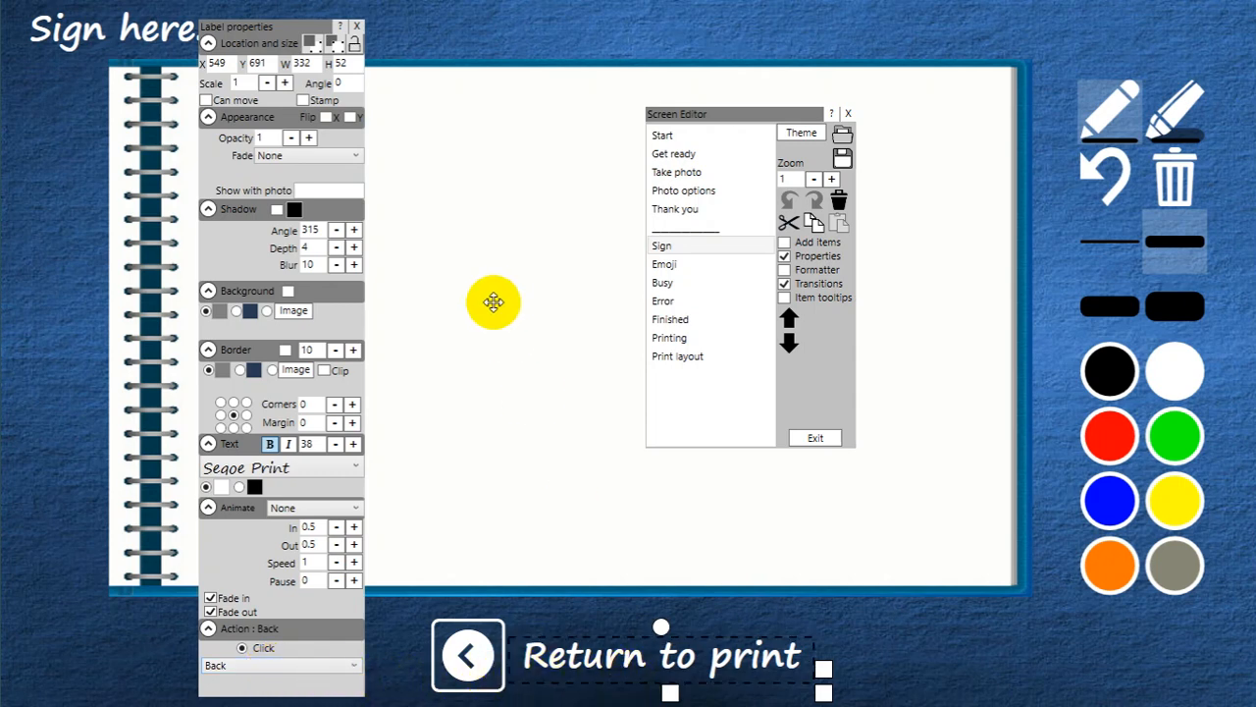
Step: Shift the Sign screen's drawing pad slightly down and right to X 126, Y 76
{"action": "left_click", "coordinate": [499, 293]}
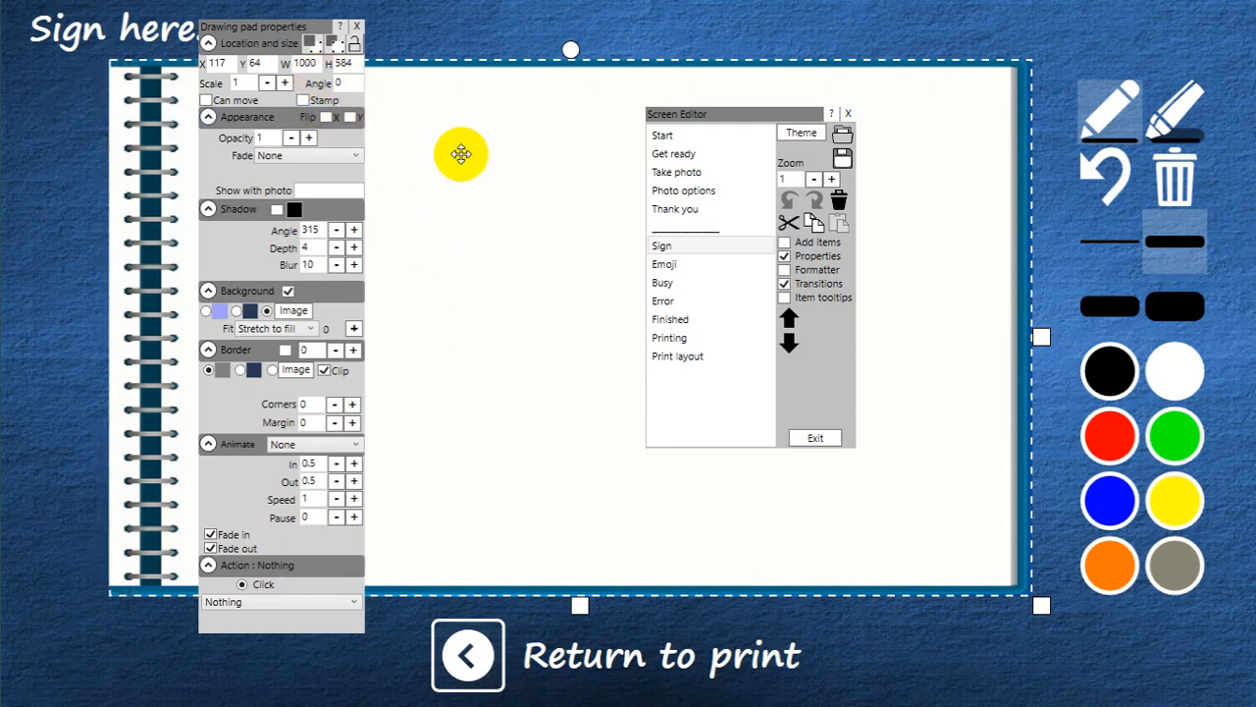
{"action": "mouse_move", "coordinate": [457, 148]}
{"action": "left_mouse_down"}
{"action": "mouse_move", "coordinate": [477, 154]}
{"action": "mouse_move", "coordinate": [457, 148]}
{"action": "mouse_move", "coordinate": [468, 164]}
{"action": "left_mouse_up"}
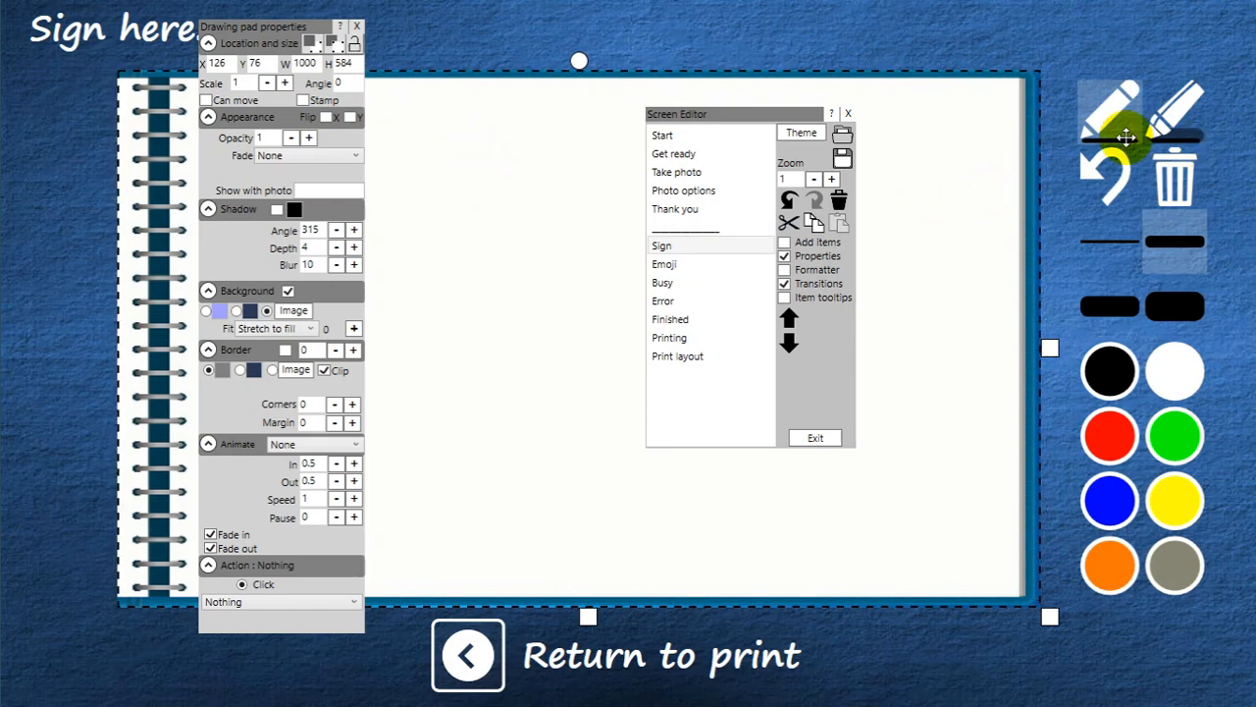
Step: Compare the actions of the Sign and Emoji buttons on the Photo options screen with the return button on the Sign screen
{"action": "left_click", "coordinate": [706, 192]}
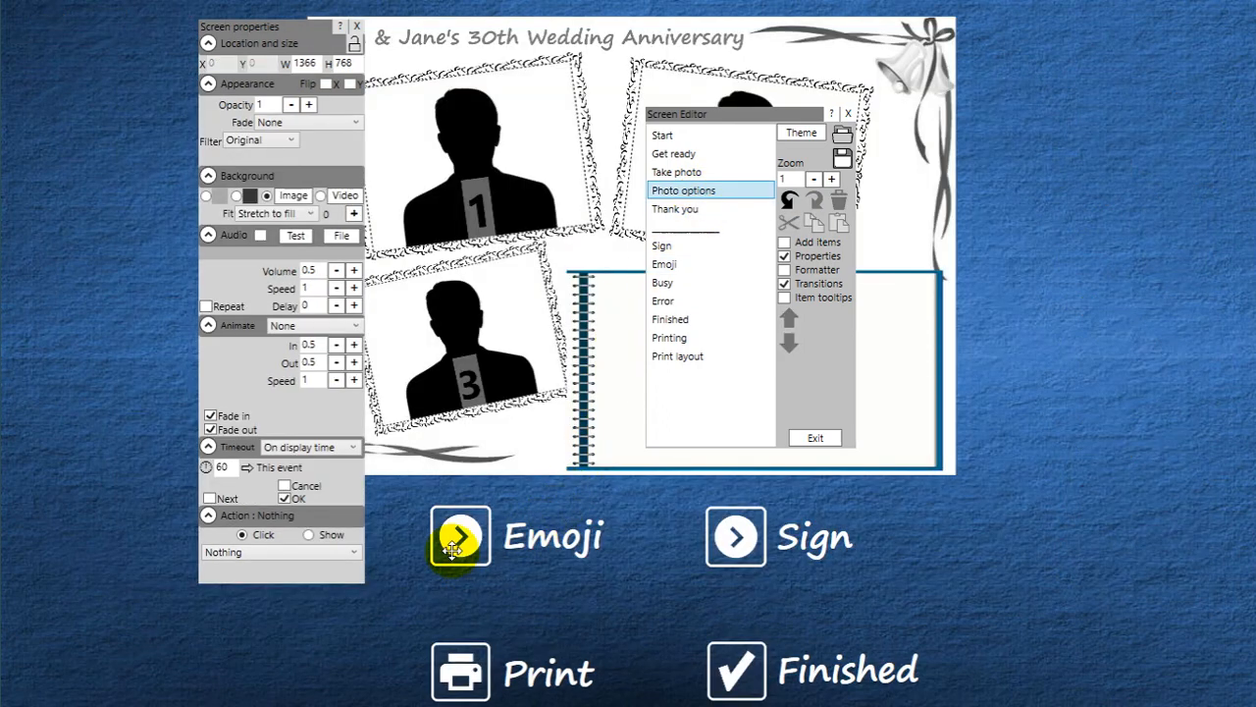
{"action": "left_click", "coordinate": [750, 527]}
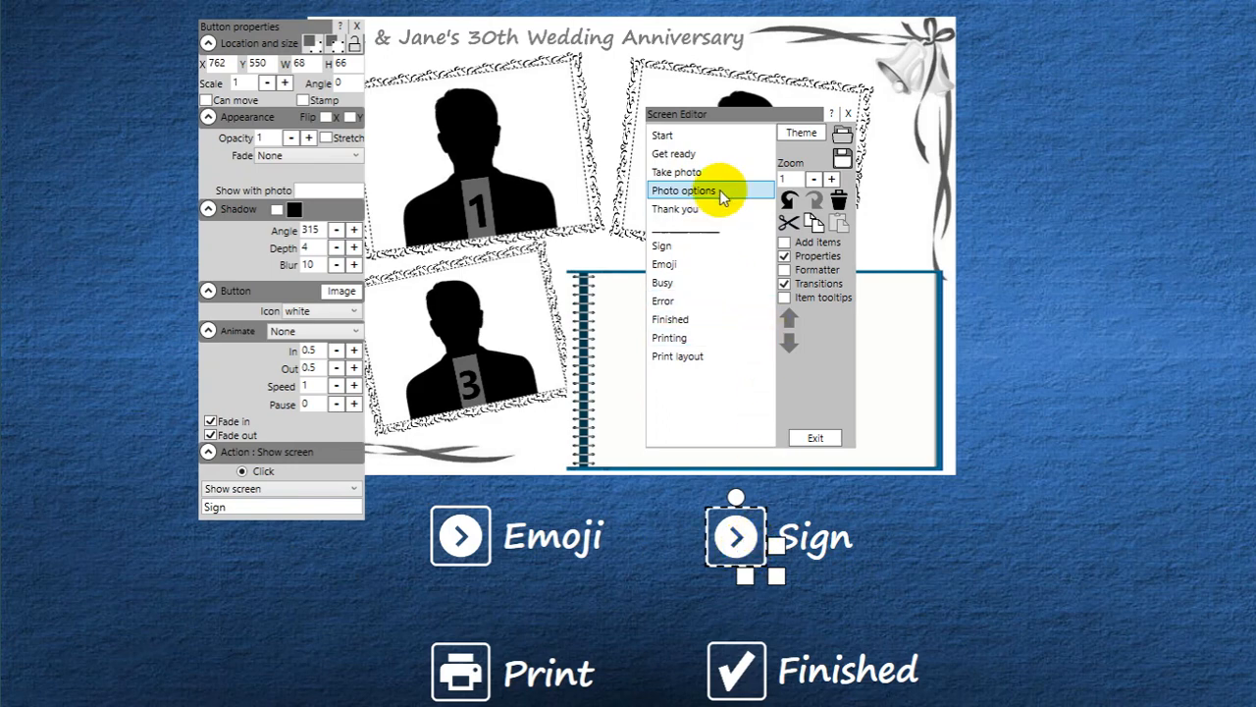
{"action": "left_click", "coordinate": [714, 245]}
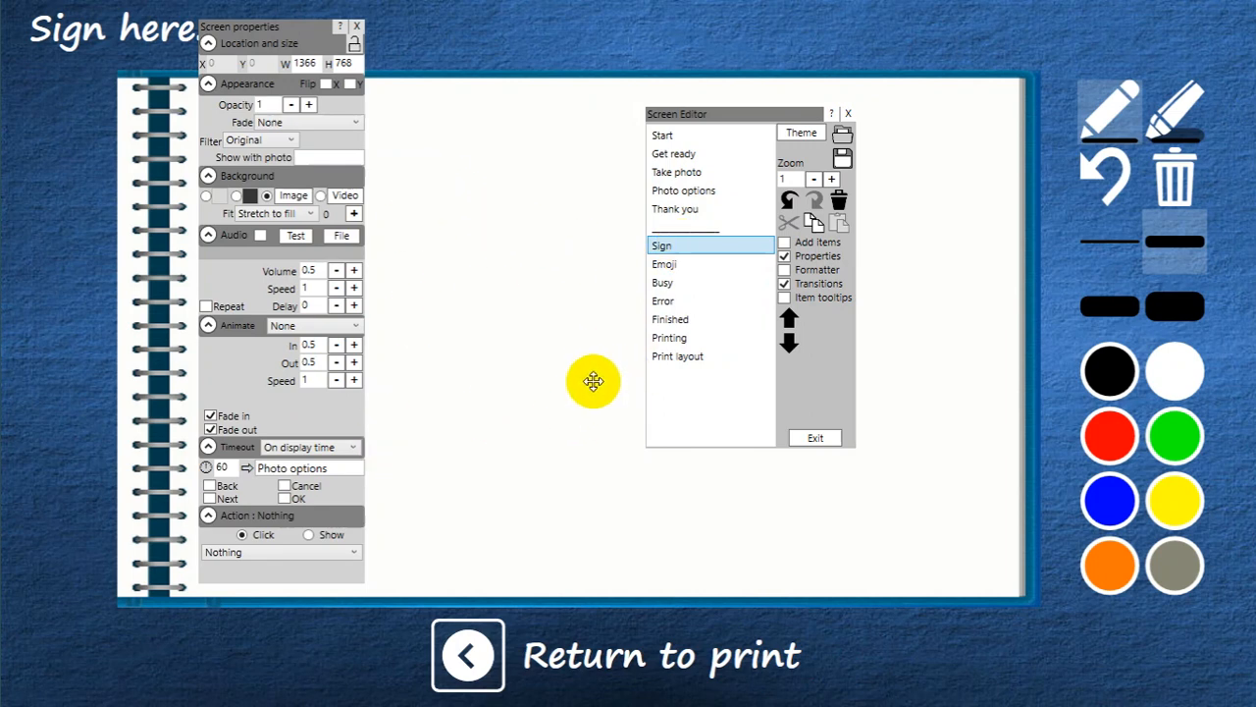
{"action": "left_click", "coordinate": [478, 660]}
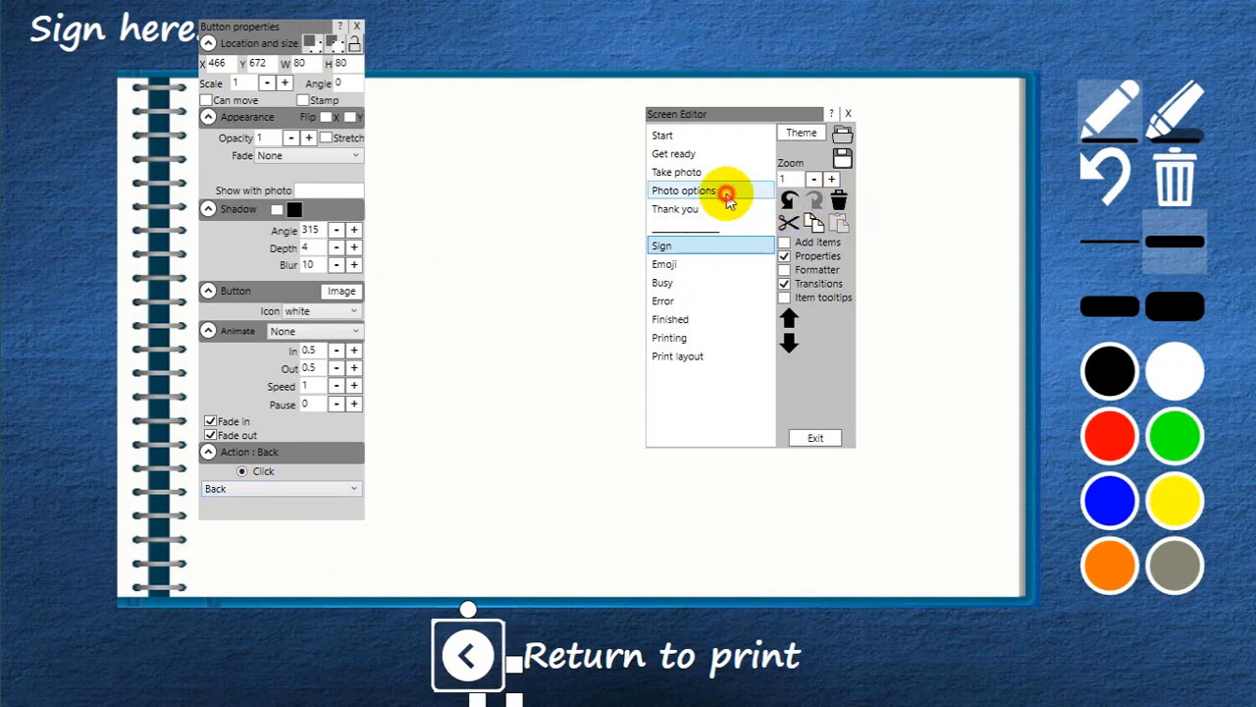
{"action": "left_click", "coordinate": [726, 195]}
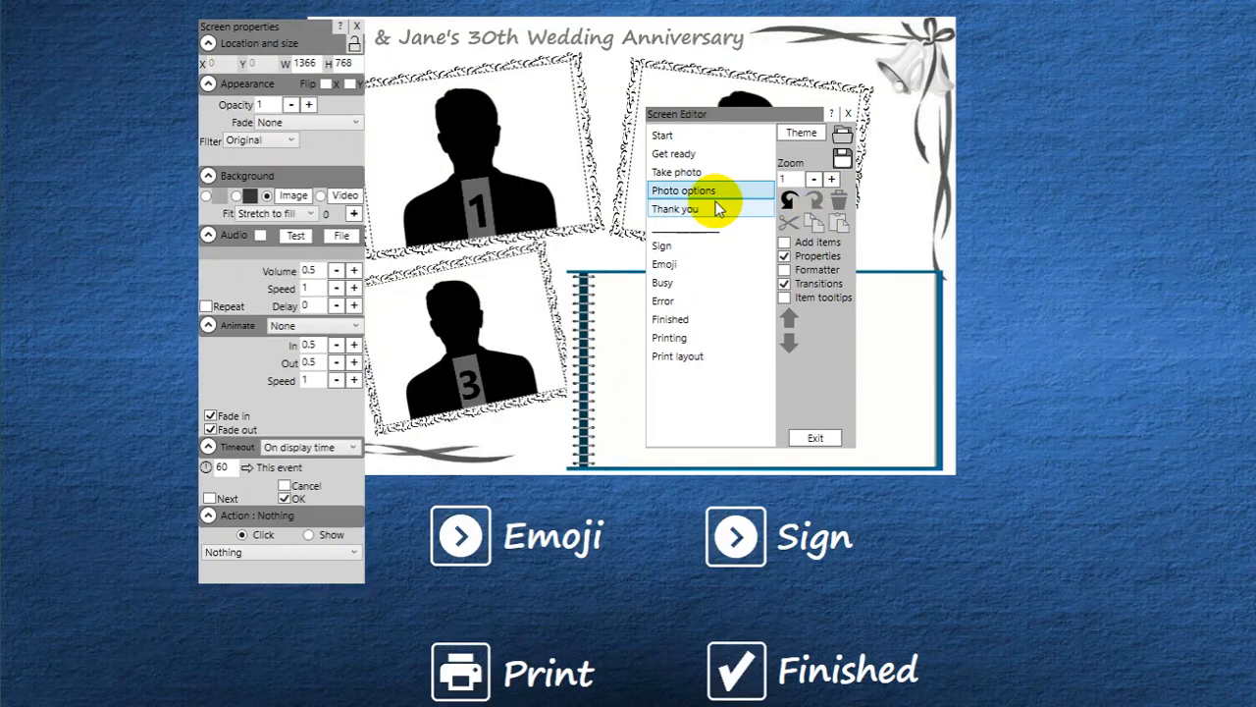
{"action": "left_click", "coordinate": [459, 535]}
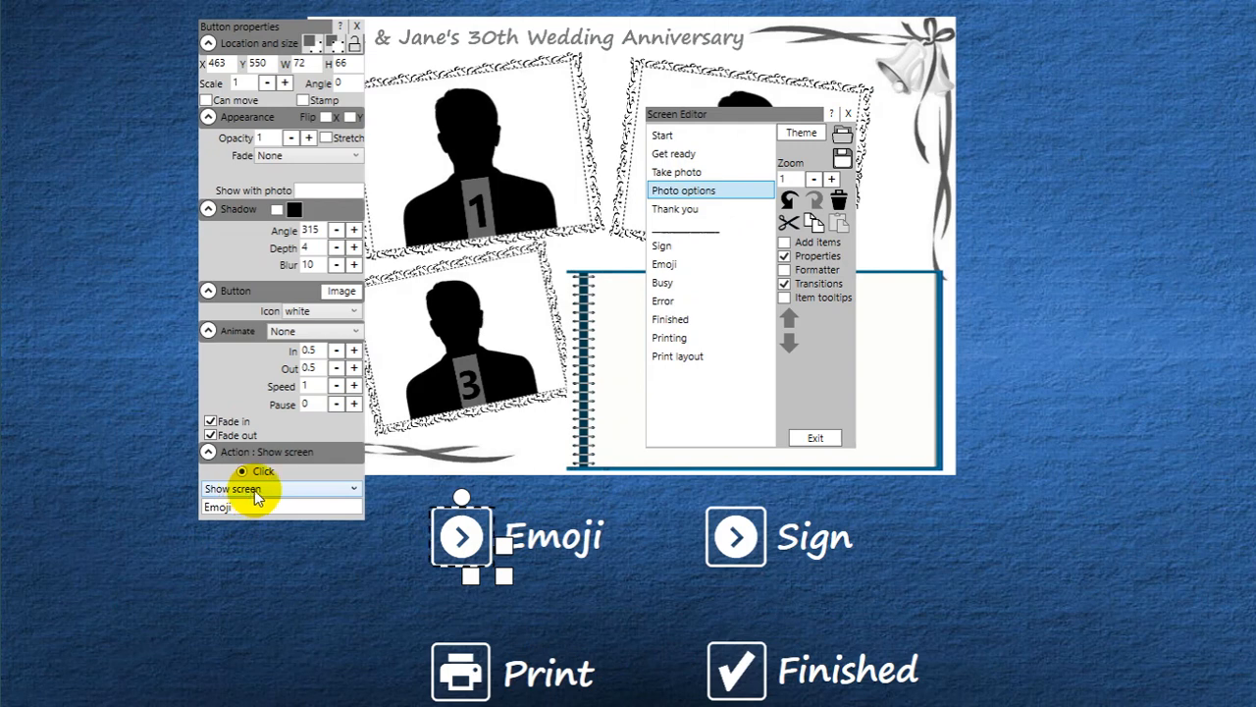
Step: Edit the Emoji screen, nudge its print layout image to X 313, Y 9, and view the content choices for that image
{"action": "left_click", "coordinate": [687, 267]}
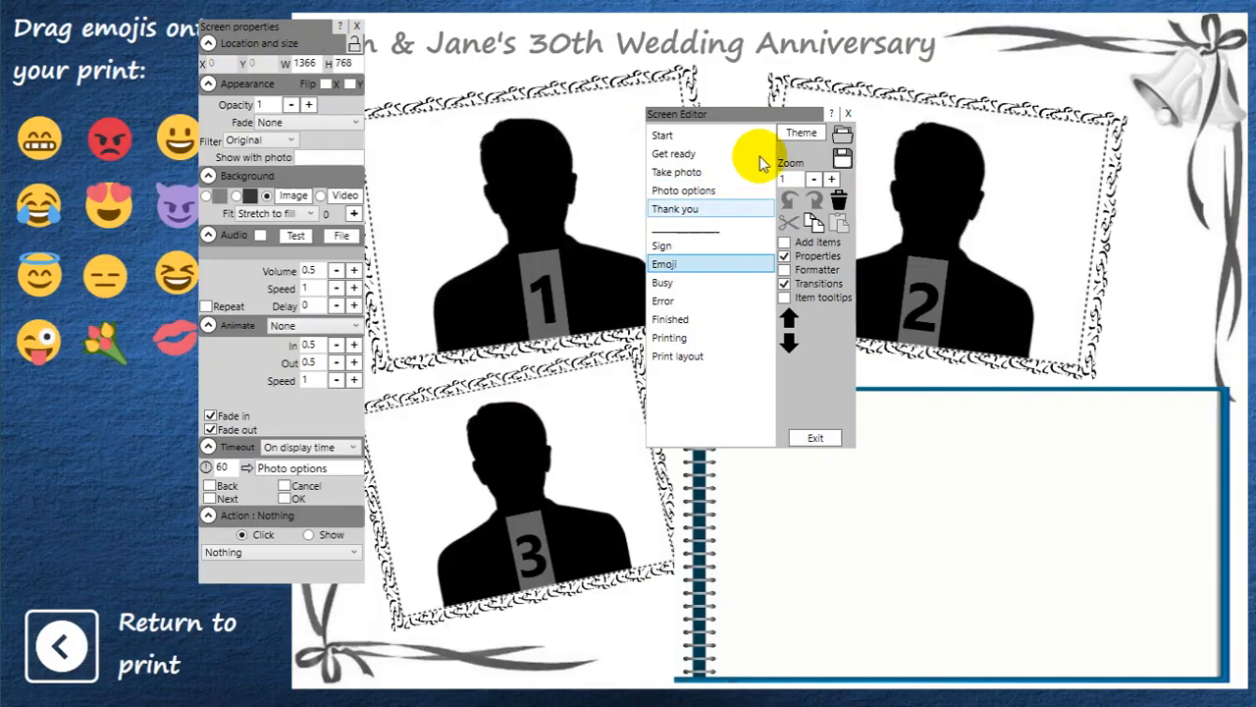
{"action": "left_click_drag", "start_coordinate": [971, 197], "coordinate": [1003, 147]}
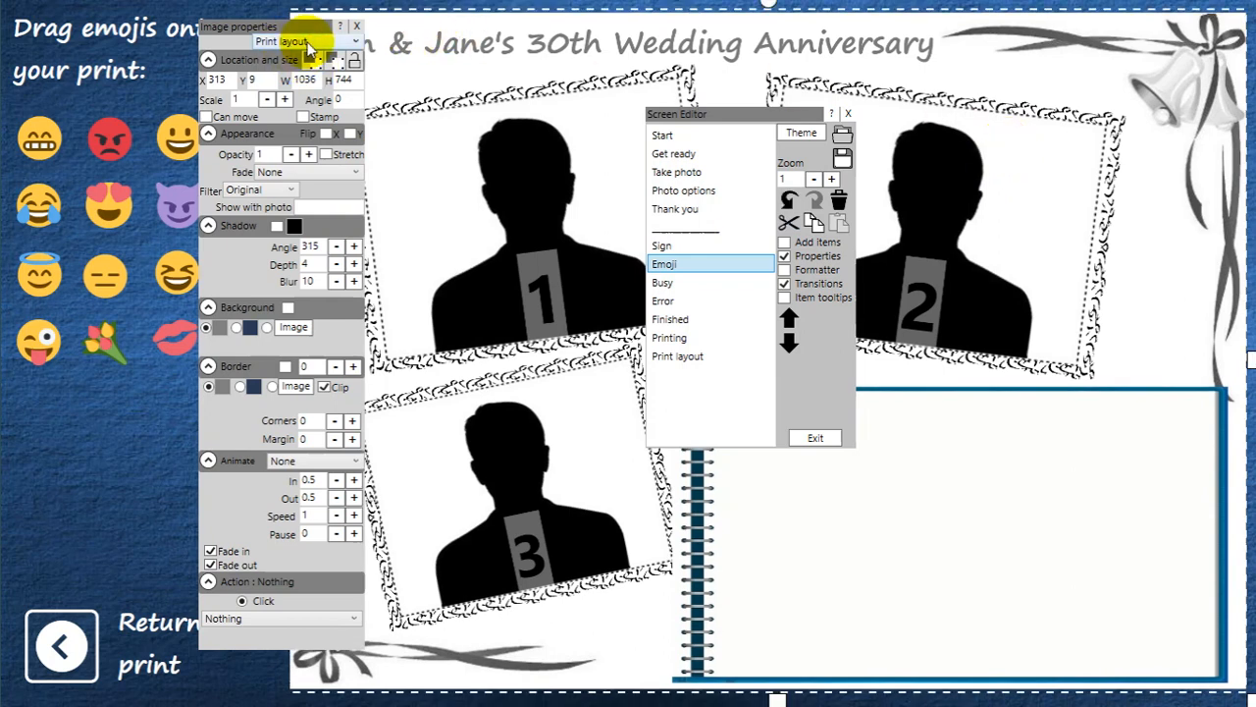
{"action": "left_click", "coordinate": [307, 44]}
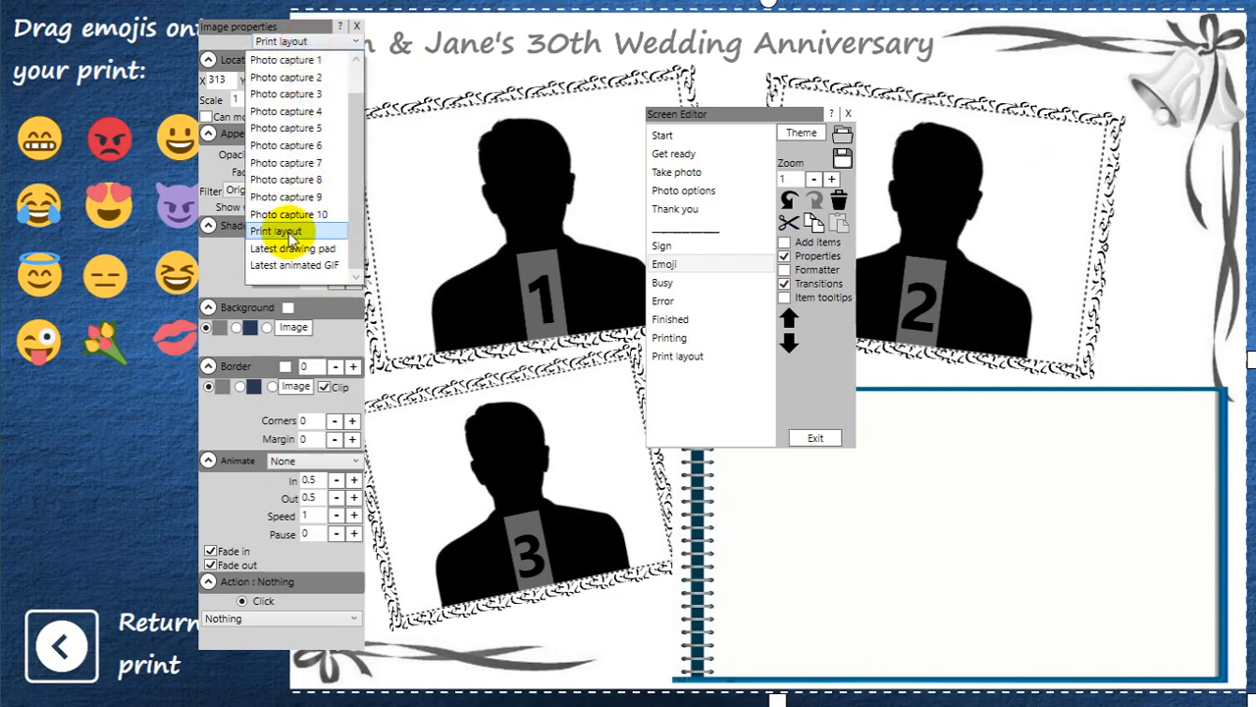
{"action": "left_click", "coordinate": [209, 10]}
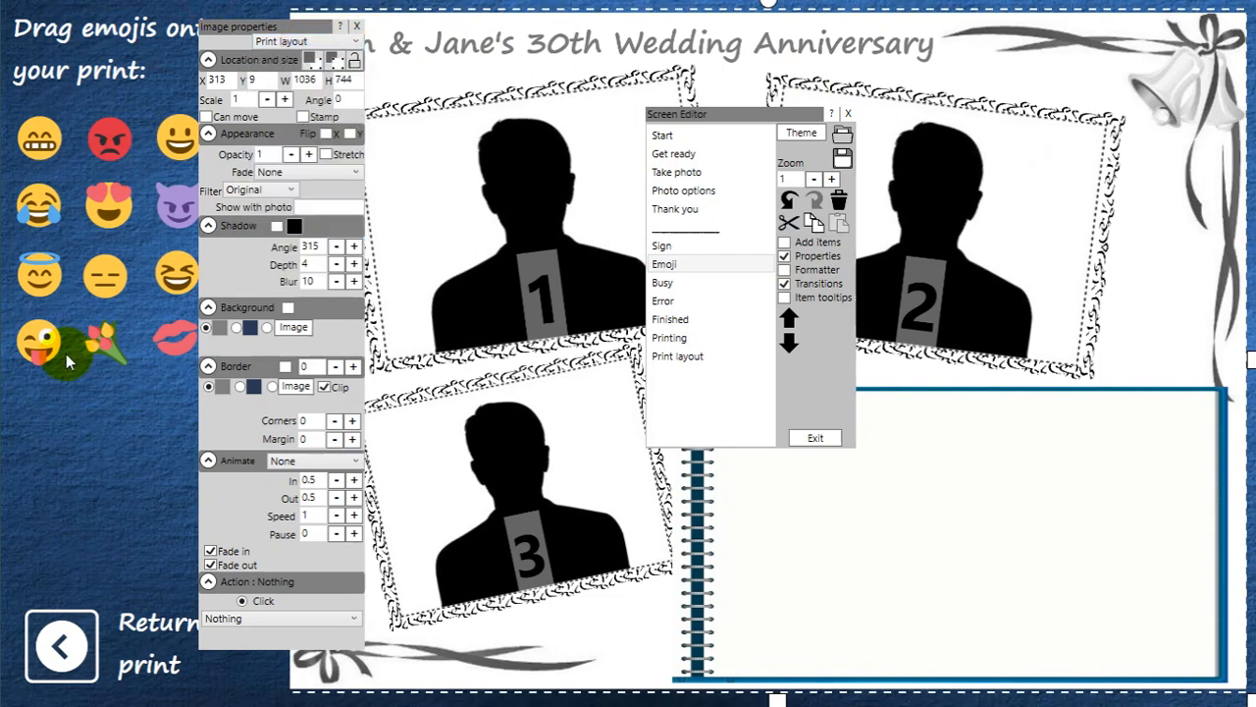
Step: Replace the tears-of-joy emoji with the orange scroll banner from the Banners category, moving the properties palette off the emojis
{"action": "left_click_drag", "start_coordinate": [67, 361], "coordinate": [26, 191]}
{"action": "left_click_drag", "start_coordinate": [301, 23], "coordinate": [422, 23]}
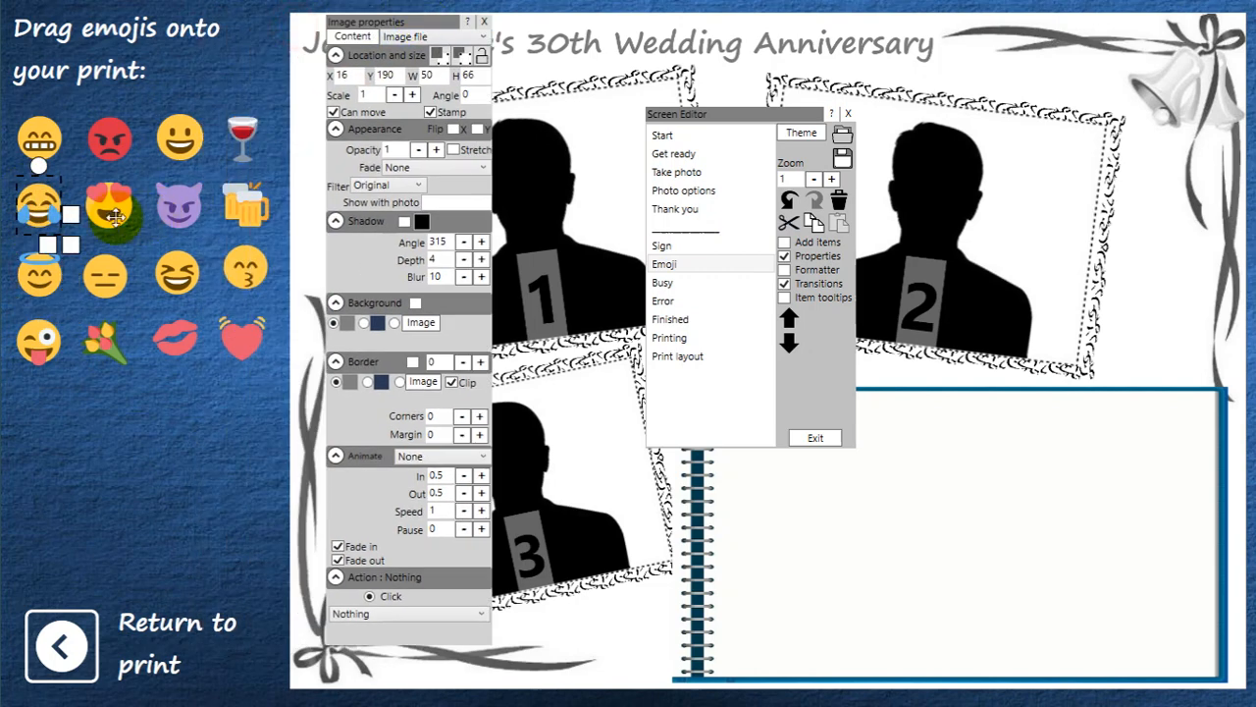
{"action": "double_click", "coordinate": [39, 212]}
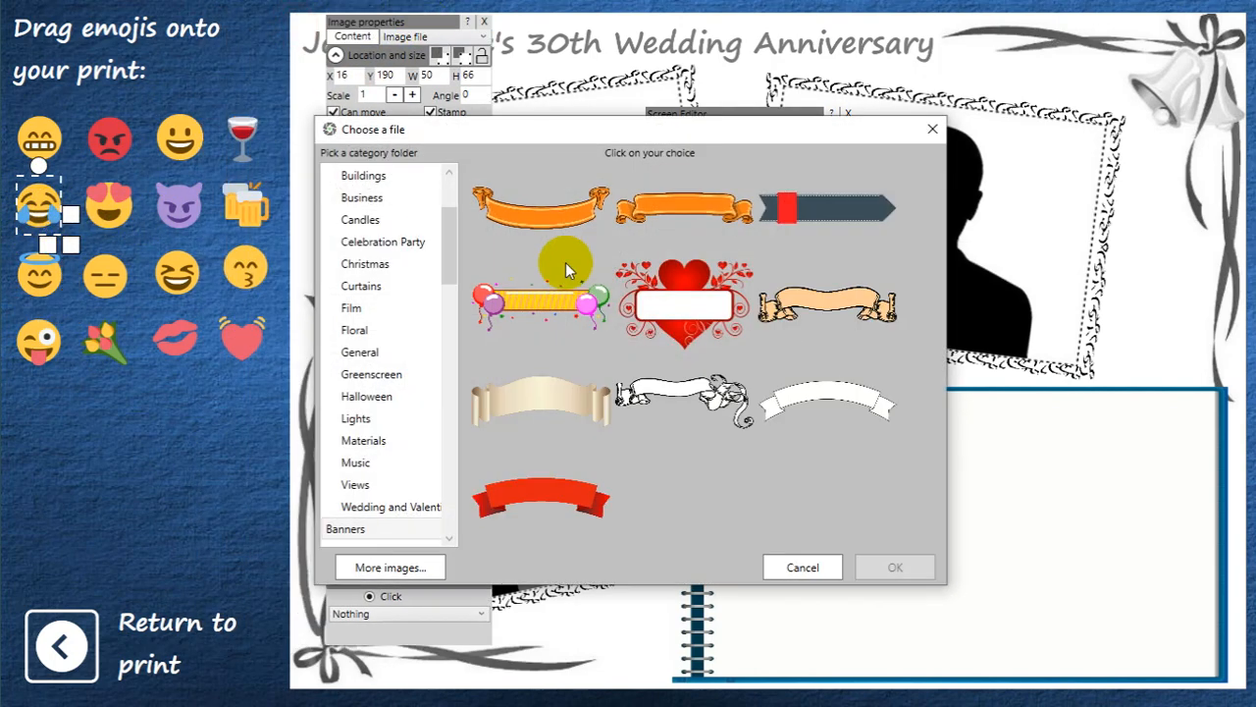
{"action": "left_click", "coordinate": [383, 331]}
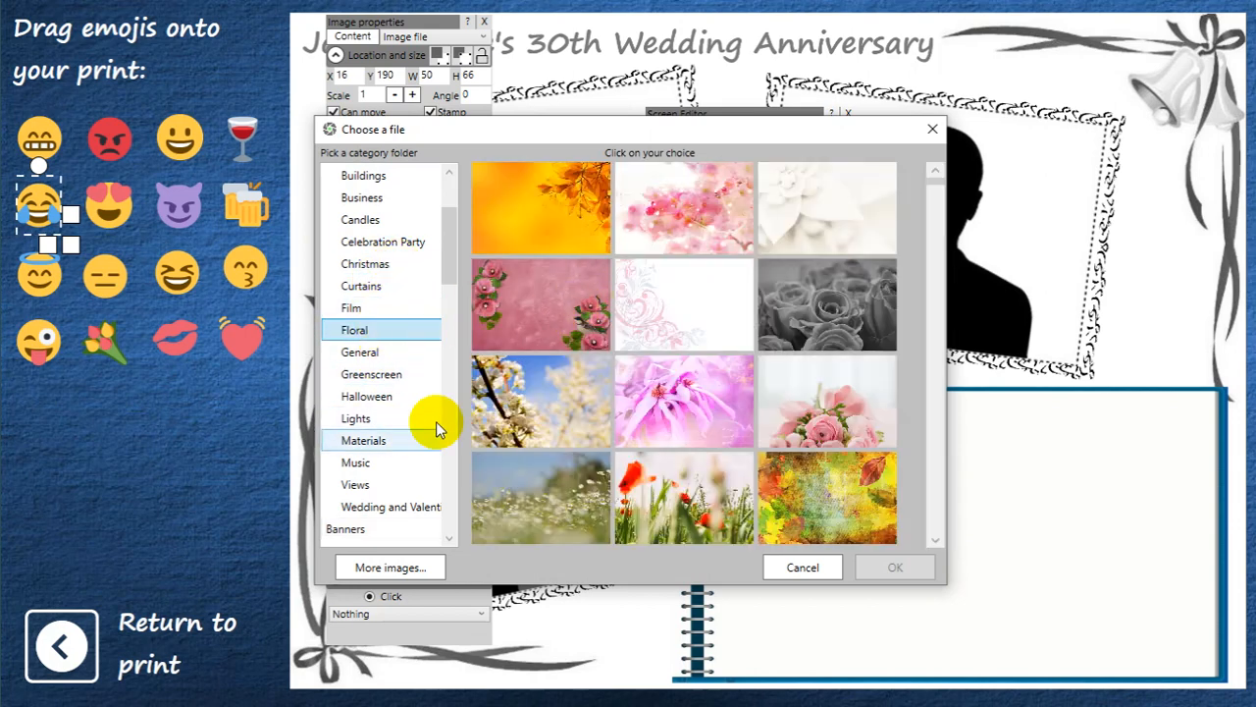
{"action": "left_click", "coordinate": [396, 527]}
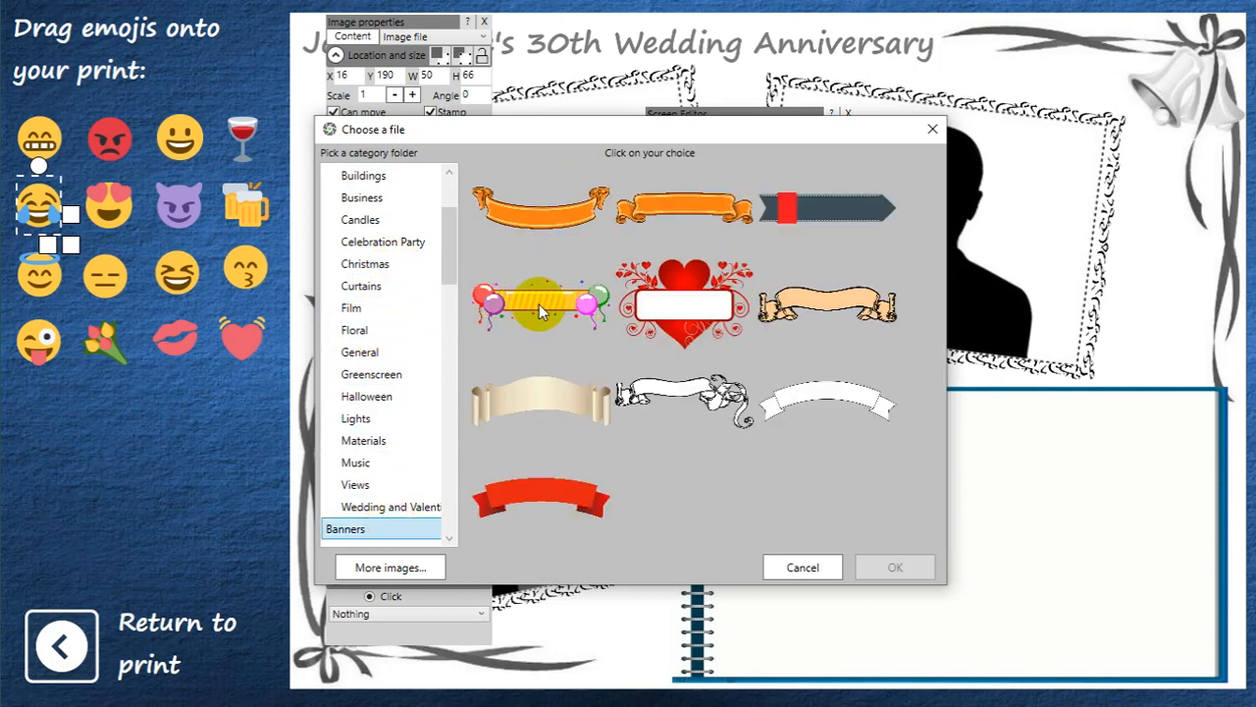
{"action": "left_click", "coordinate": [530, 206]}
{"action": "left_click", "coordinate": [871, 564]}
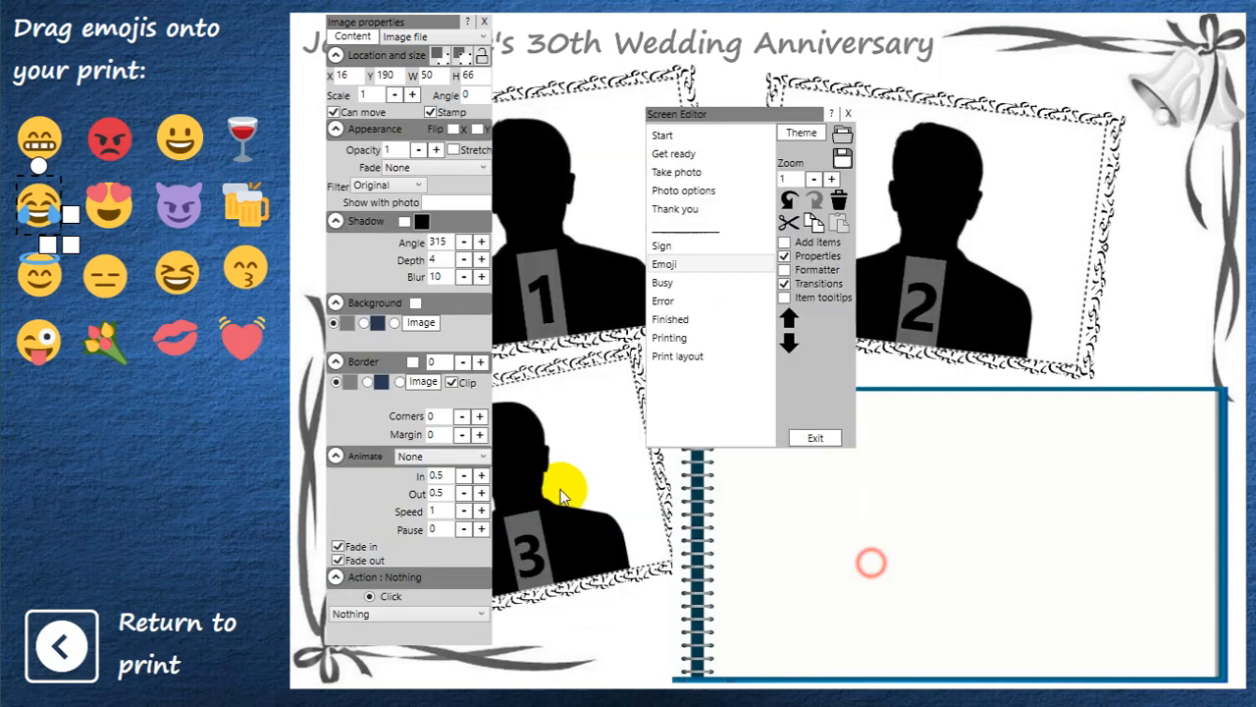
Step: Enlarge the orange banner to about 188 by 102 and place it below the emojis at about X 39, Y 406
{"action": "mouse_move", "coordinate": [49, 215]}
{"action": "left_mouse_down"}
{"action": "mouse_move", "coordinate": [69, 396]}
{"action": "mouse_move", "coordinate": [60, 232]}
{"action": "left_mouse_up"}
{"action": "double_click", "coordinate": [39, 206]}
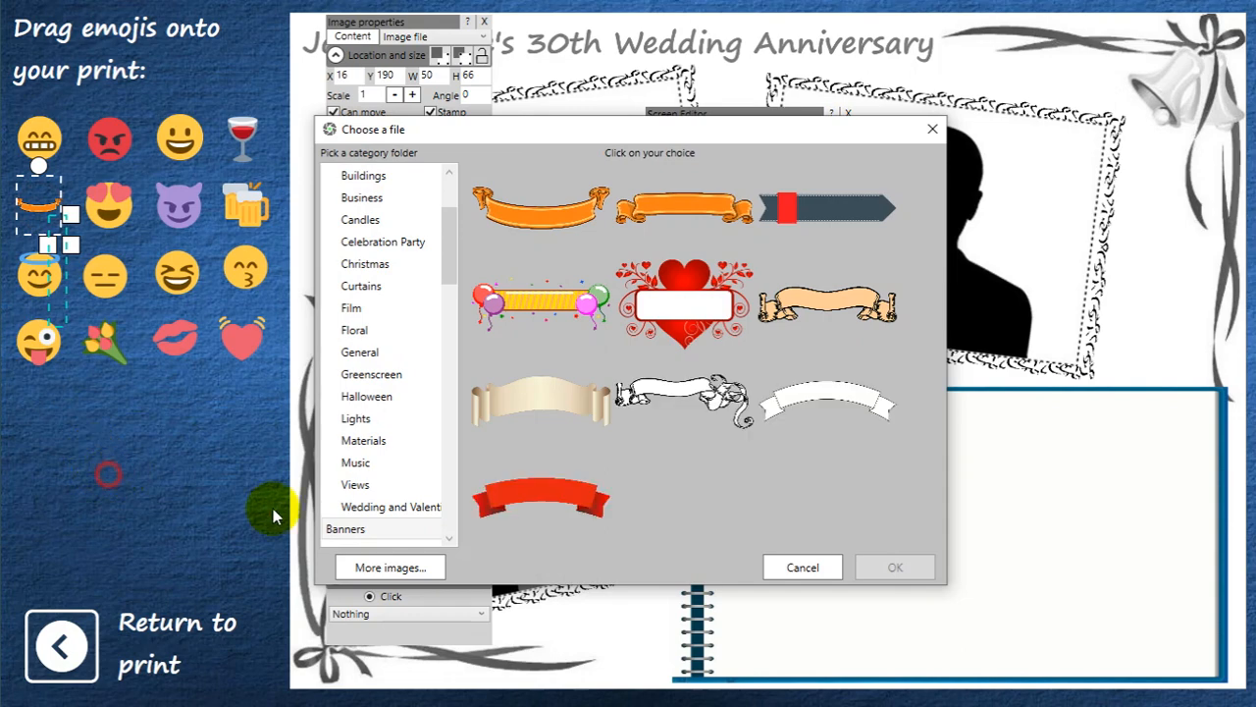
{"action": "left_click", "coordinate": [813, 567]}
{"action": "left_click", "coordinate": [133, 378]}
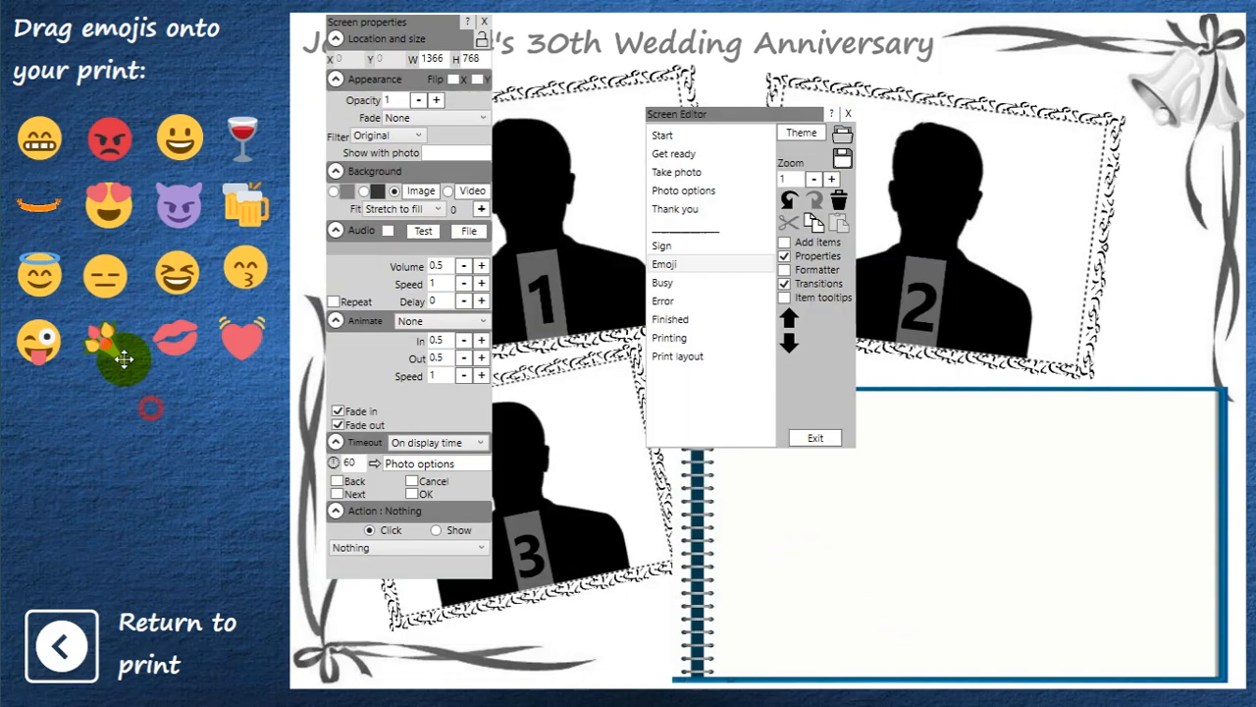
{"action": "left_click", "coordinate": [54, 272]}
{"action": "left_click_drag", "start_coordinate": [54, 272], "coordinate": [154, 423]}
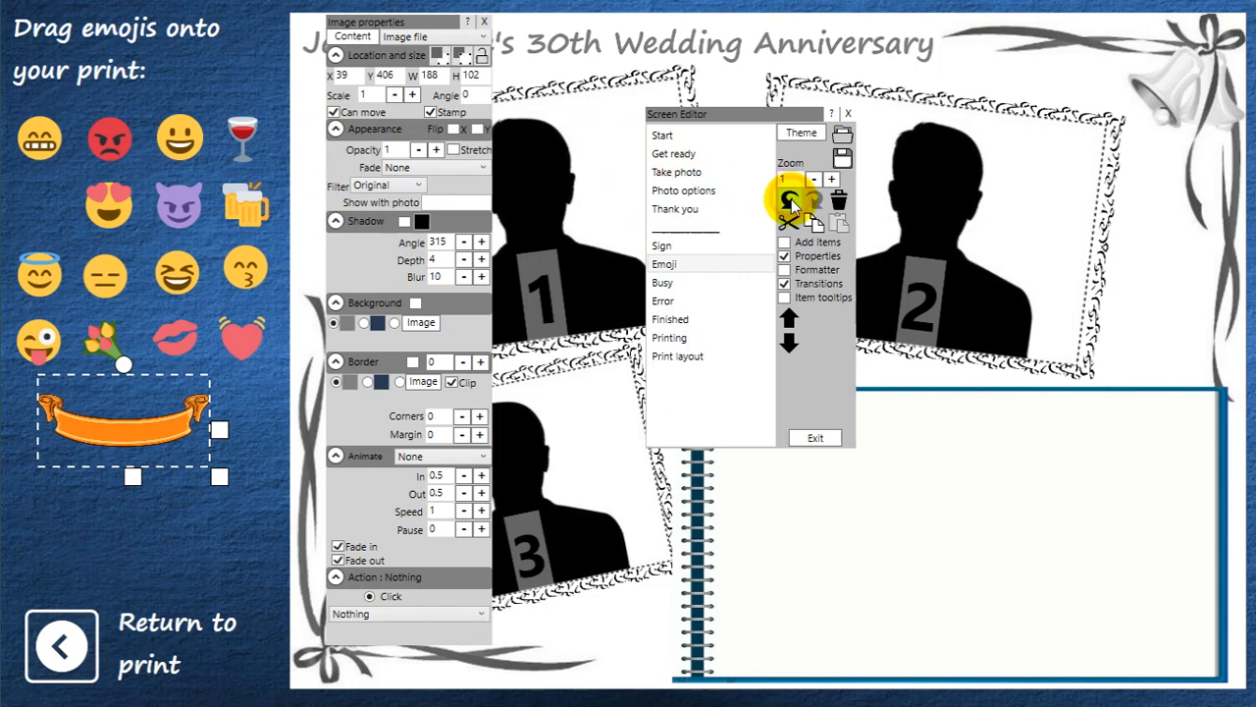
Step: Undo the banner's resizing and moves and the image replacement to restore the original emoji
{"action": "left_click", "coordinate": [791, 201]}
{"action": "left_click", "coordinate": [791, 201]}
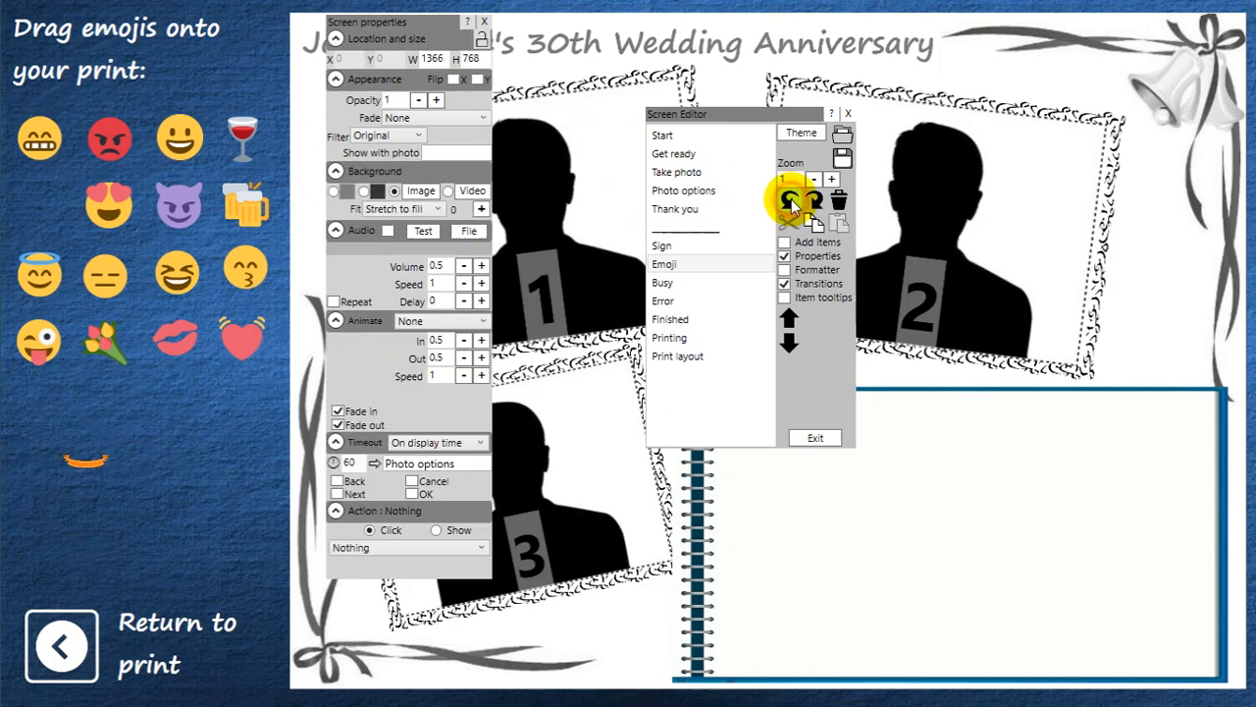
{"action": "left_click", "coordinate": [790, 201]}
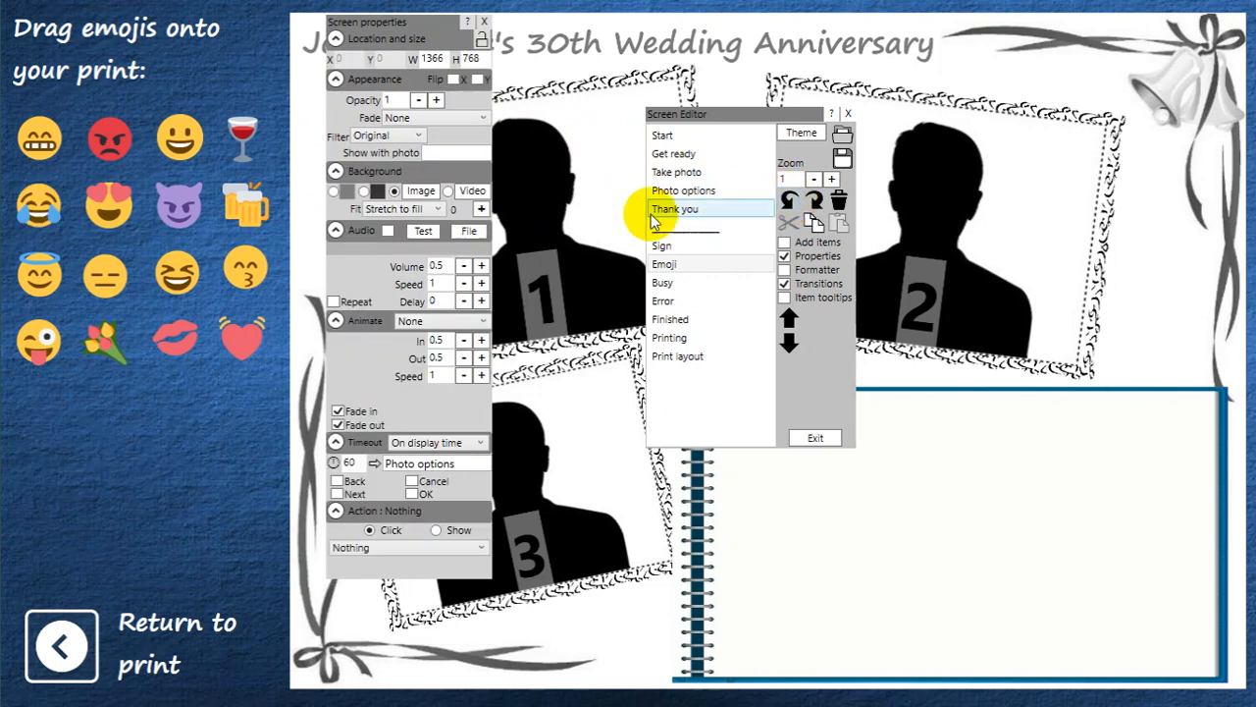
Step: Move the editor palette aside and examine the action of the Return to print button on the Emoji screen
{"action": "left_click_drag", "start_coordinate": [742, 122], "coordinate": [887, 83]}
{"action": "left_click", "coordinate": [65, 643]}
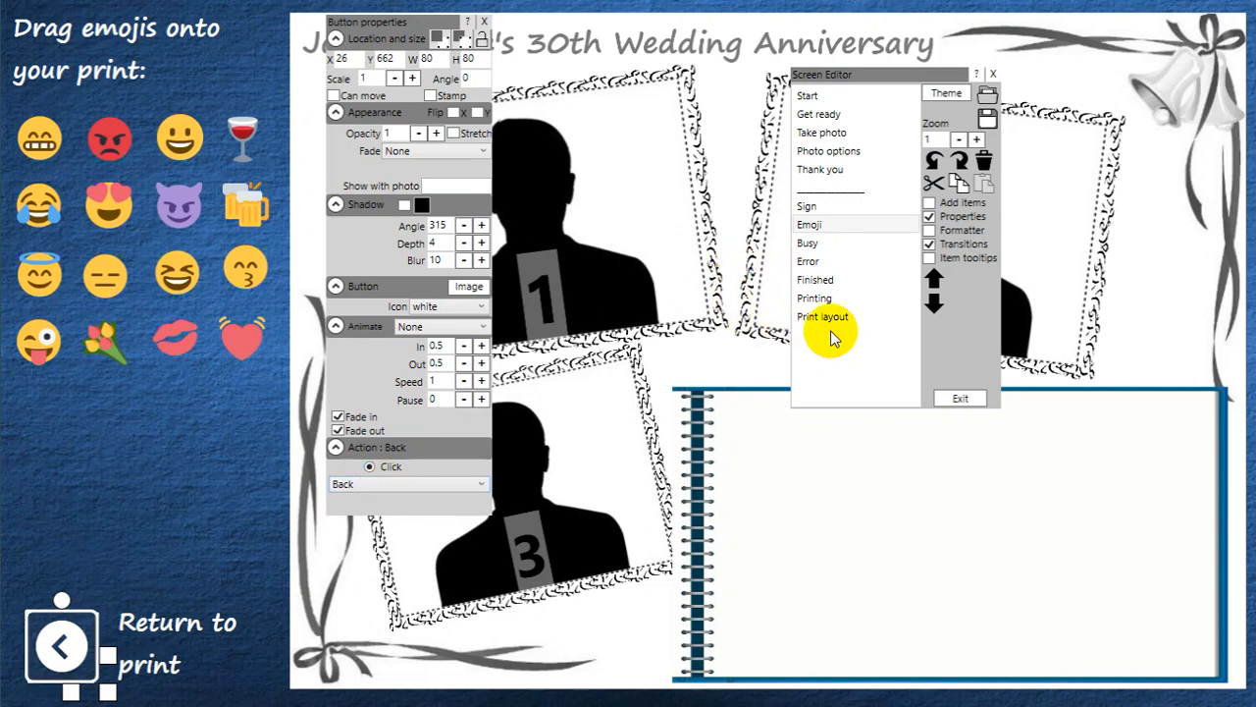
Step: Exit the screen editor and play the event
{"action": "left_click", "coordinate": [961, 400]}
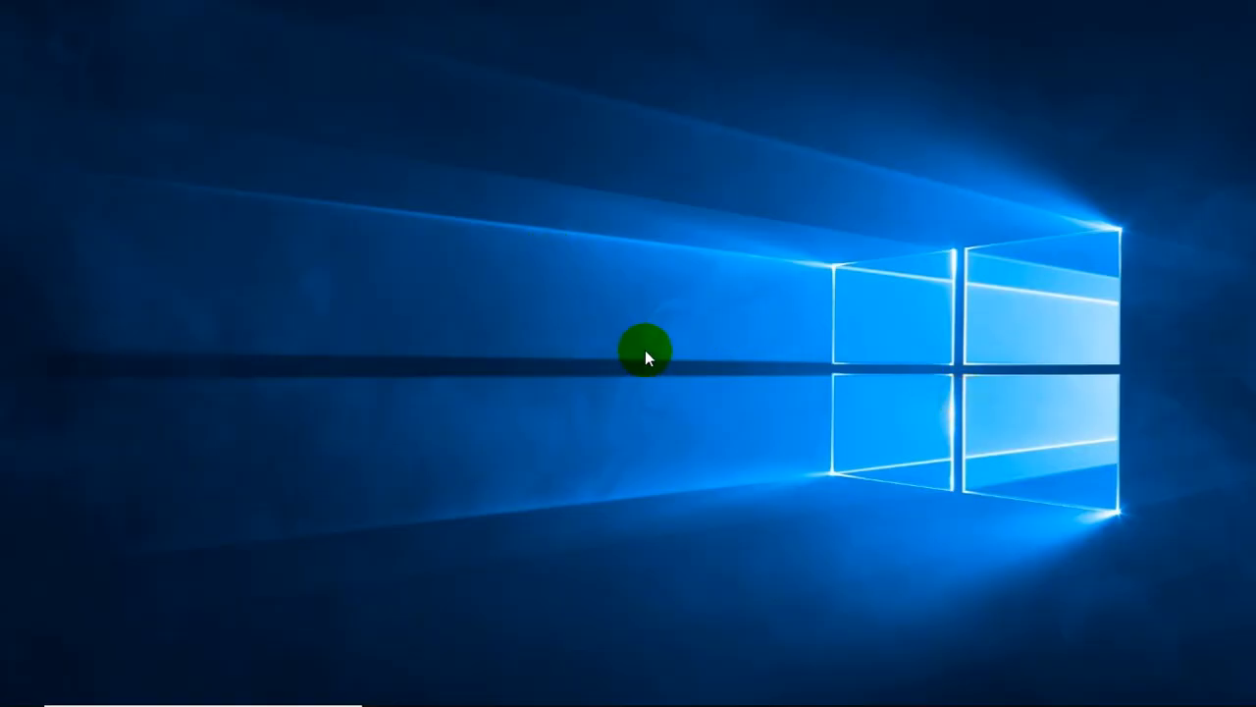
{"action": "left_click", "coordinate": [687, 546]}
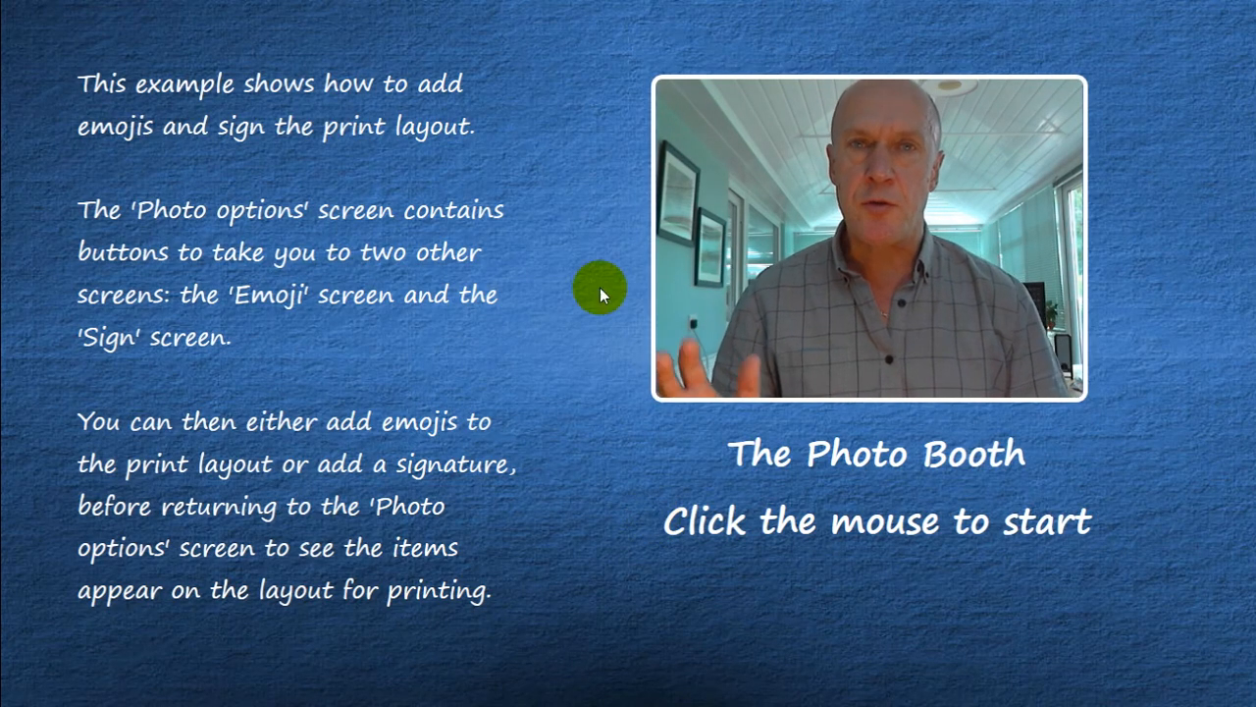
Step: Start the photo session, open the Emoji screen and place the grinning emoji on the first photo
{"action": "left_click", "coordinate": [569, 211]}
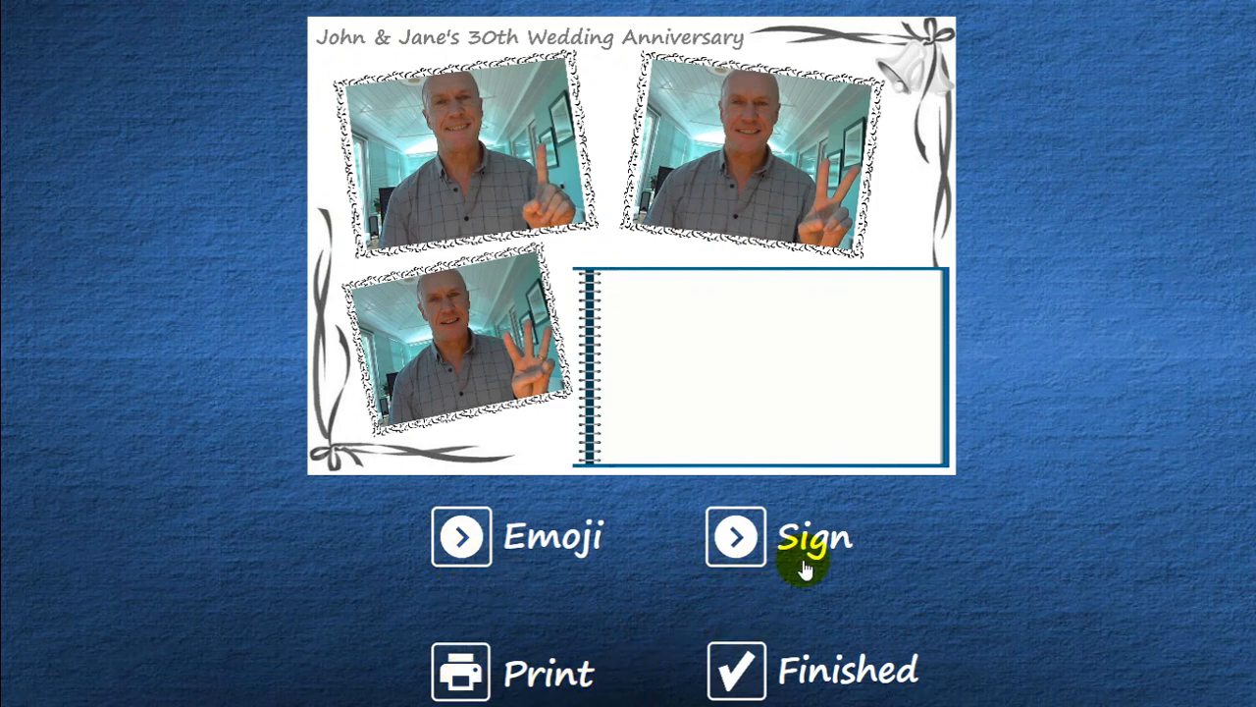
{"action": "left_click", "coordinate": [462, 540]}
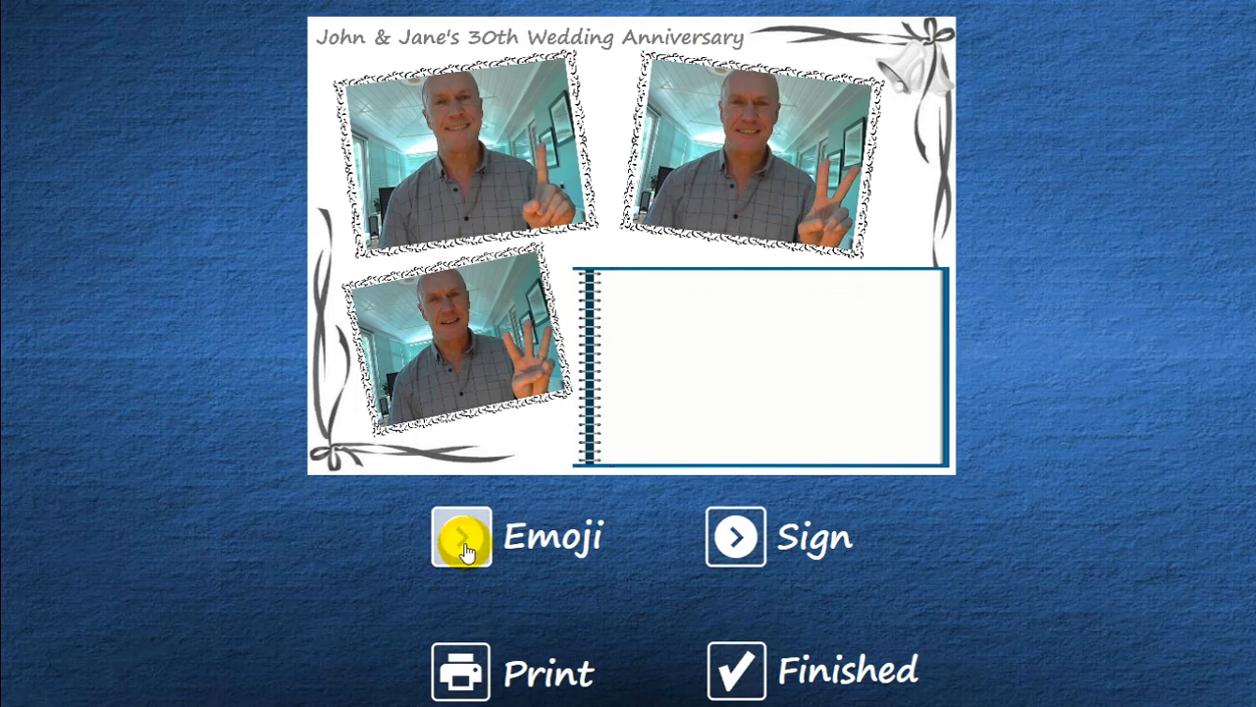
{"action": "left_click_drag", "start_coordinate": [39, 138], "coordinate": [380, 140]}
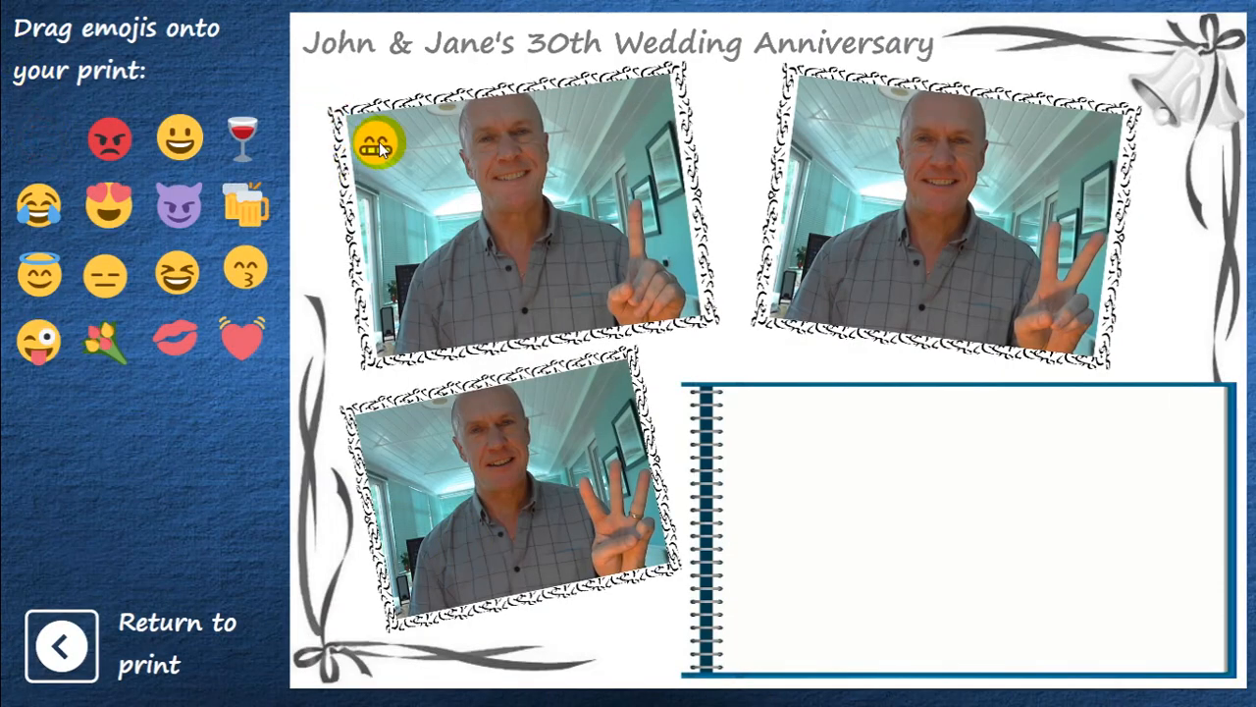
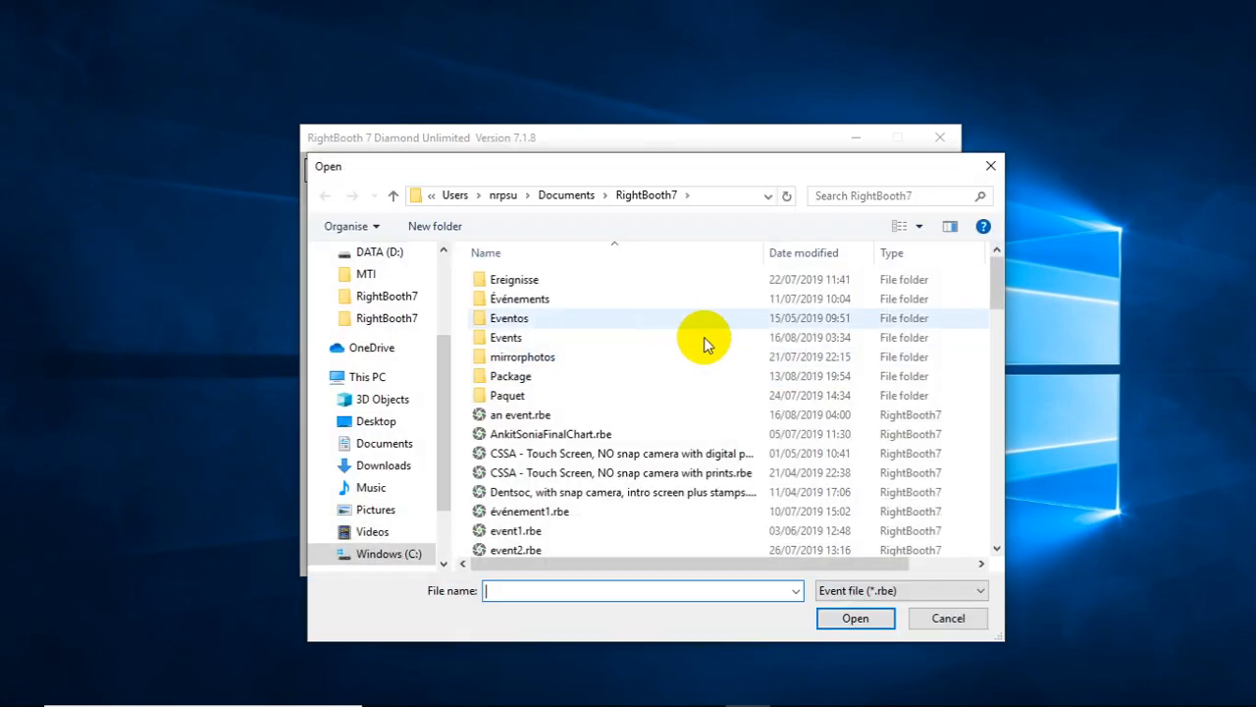
Step: Open the event file example3.rbe in the screen editor and move the editor palette off the webcam view
{"action": "scroll", "coordinate": [701, 343], "scroll_direction": "down", "scroll_amount": 12}
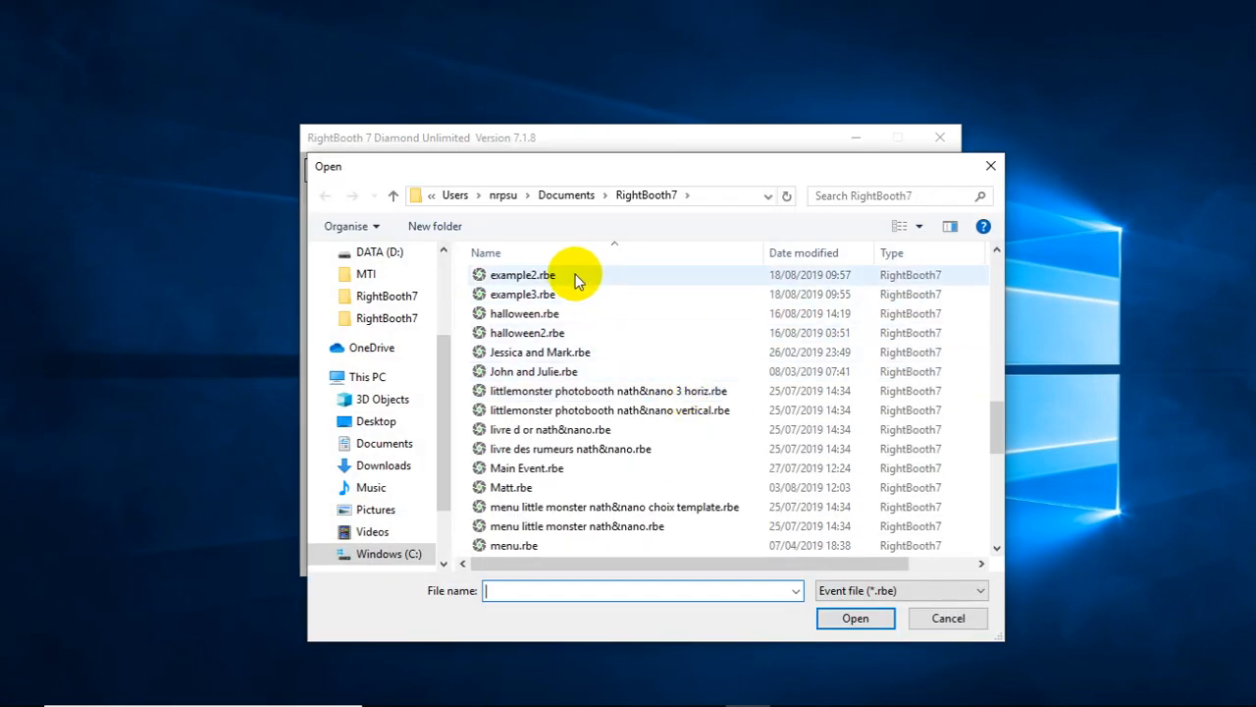
{"action": "left_click", "coordinate": [551, 295]}
{"action": "left_click", "coordinate": [856, 618]}
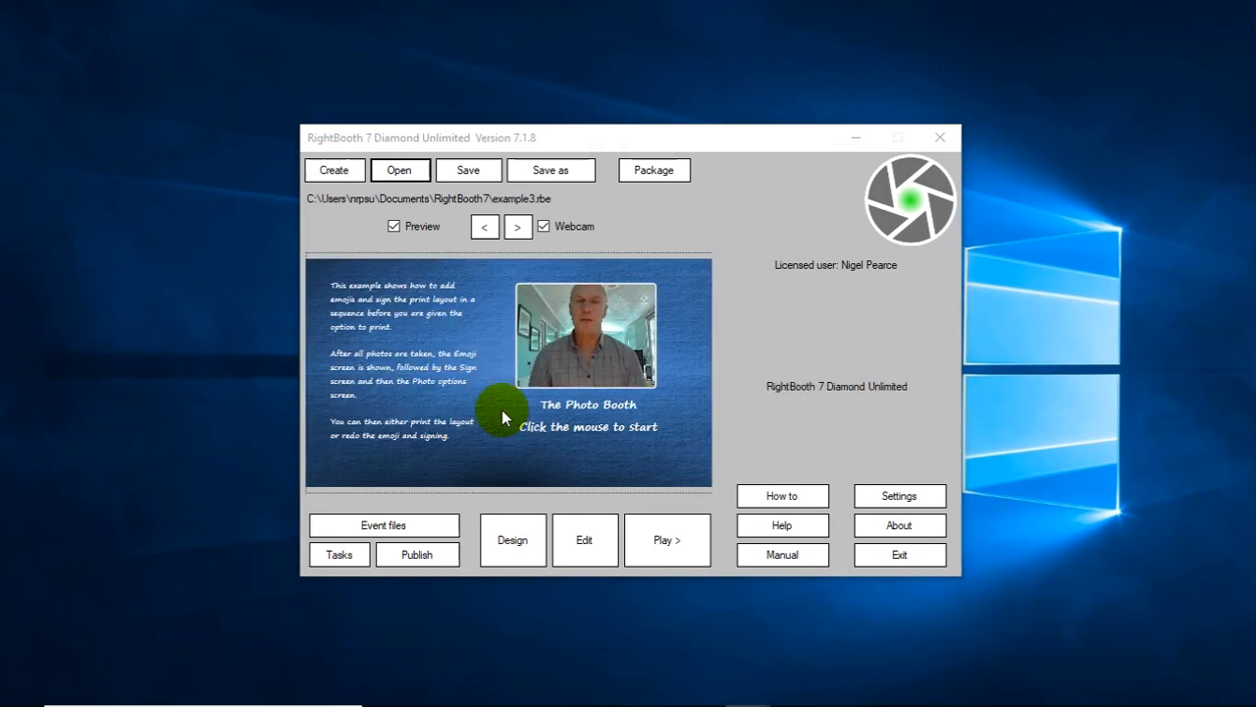
{"action": "left_click", "coordinate": [598, 535]}
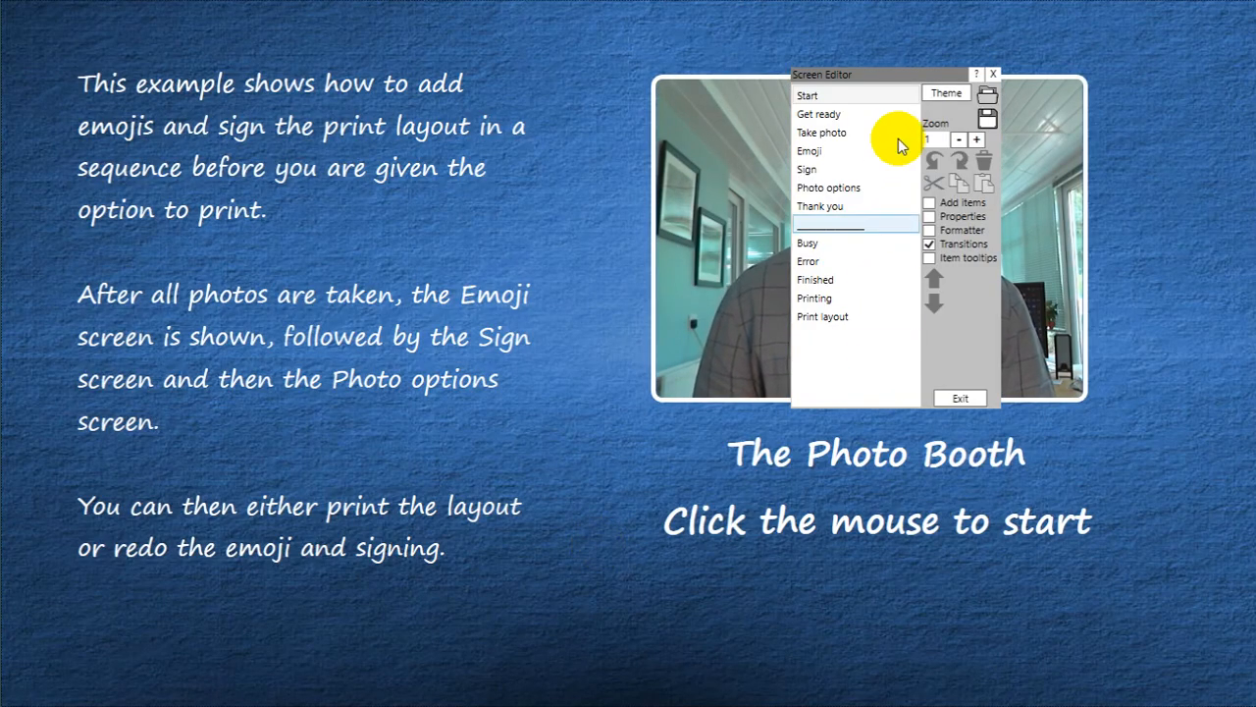
{"action": "left_click_drag", "start_coordinate": [911, 74], "coordinate": [645, 83]}
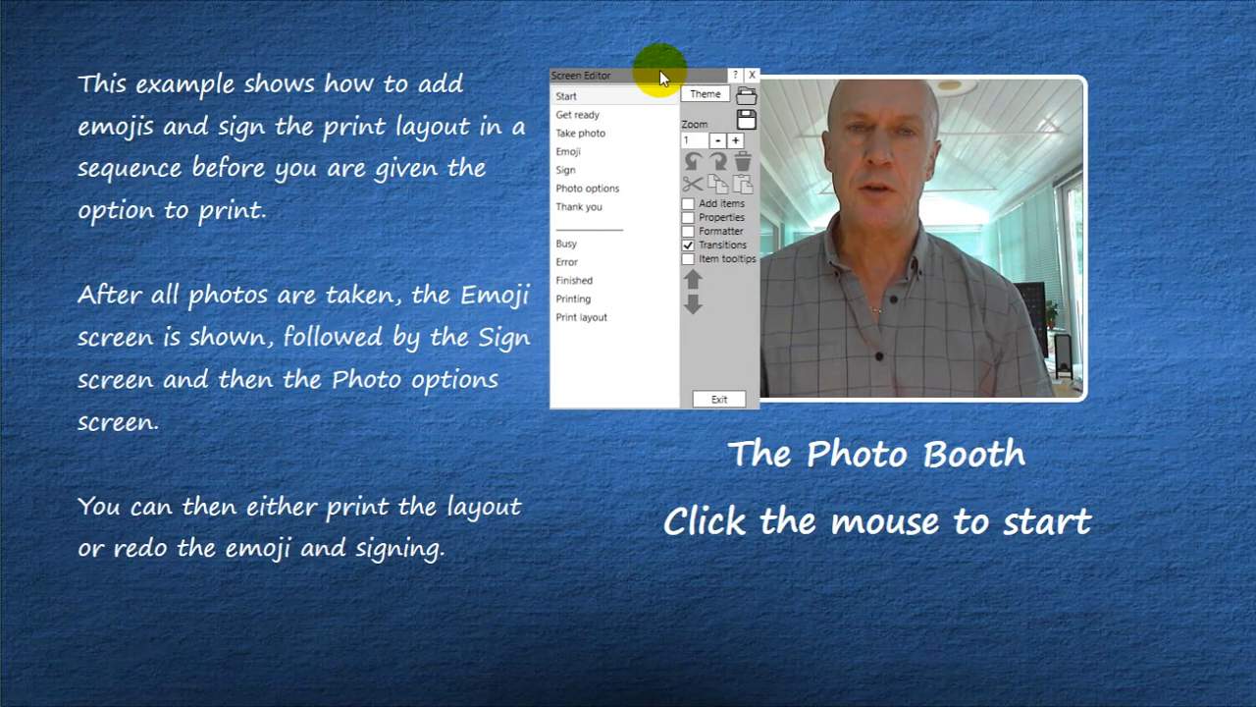
Step: Review the event's screen sequence from Get ready through Take photo, Emoji and Sign to Photo options
{"action": "left_click", "coordinate": [598, 113]}
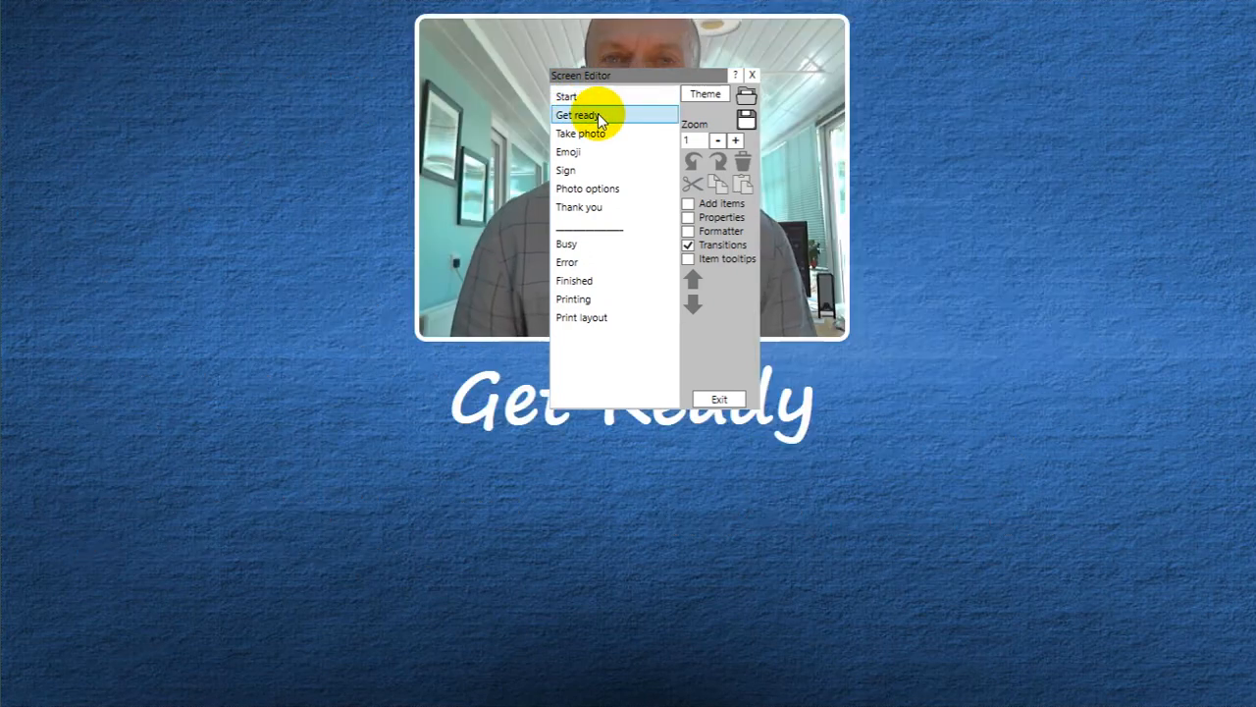
{"action": "left_click", "coordinate": [594, 134]}
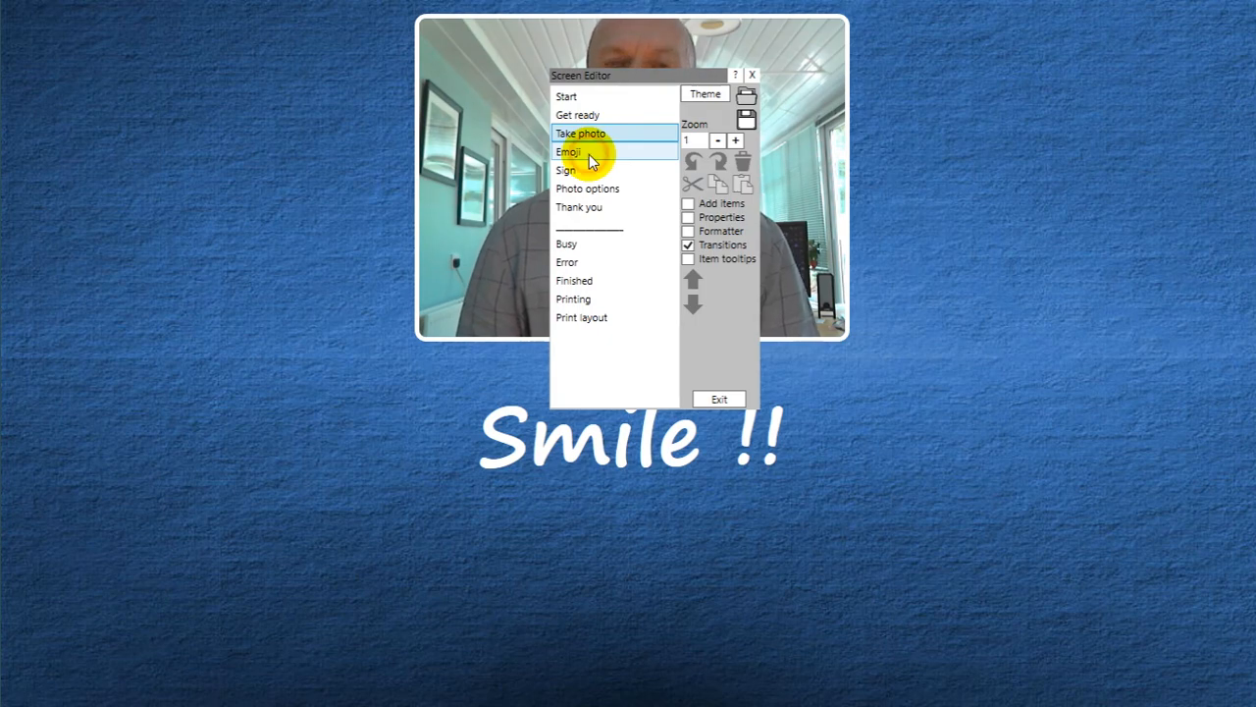
{"action": "left_click", "coordinate": [589, 154]}
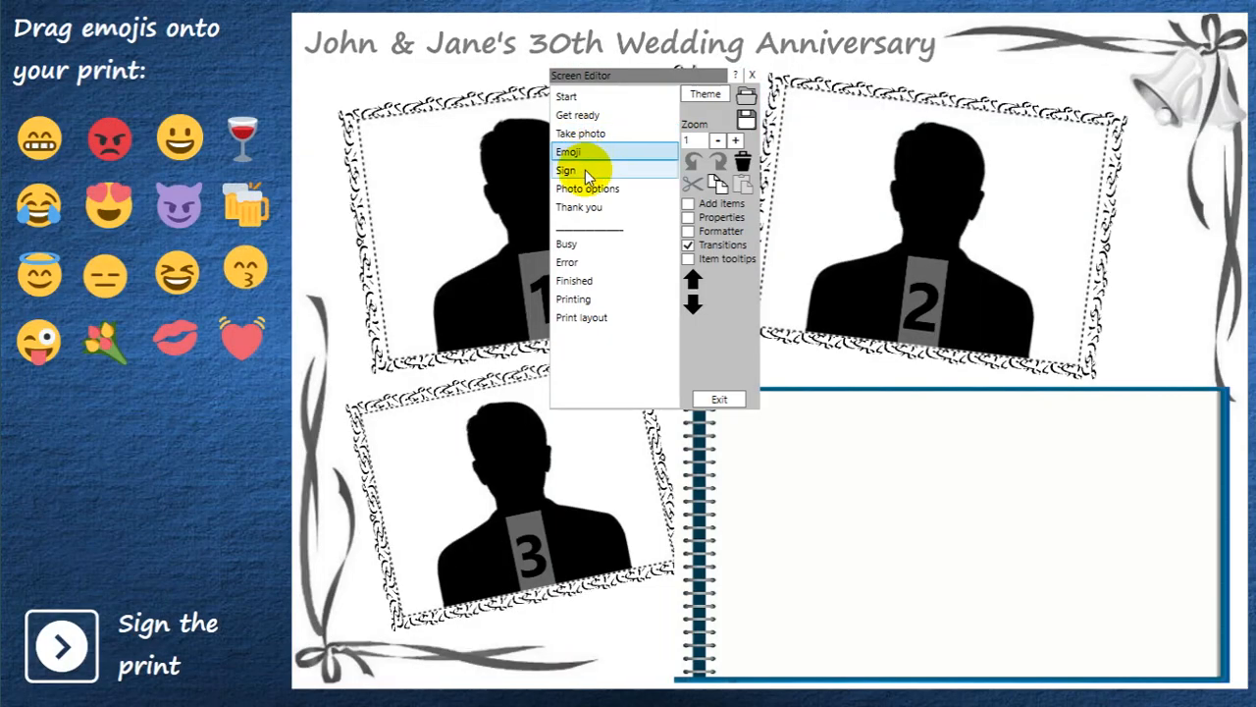
{"action": "left_click", "coordinate": [584, 171]}
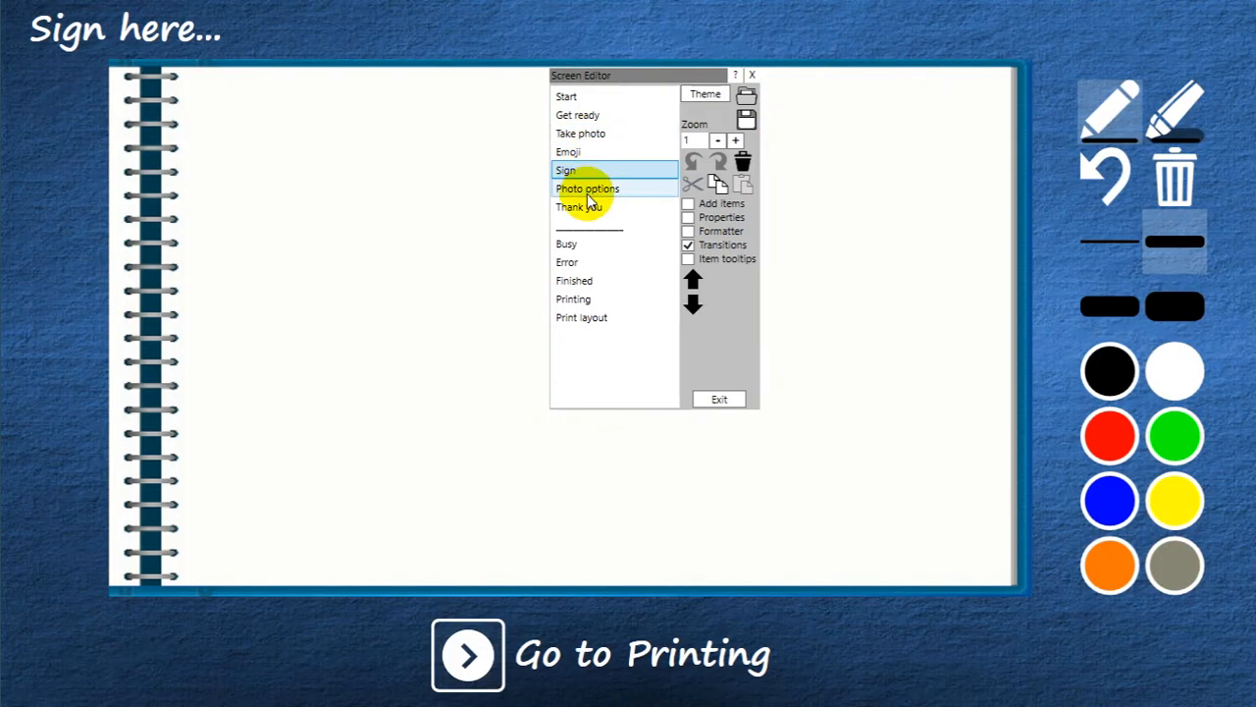
{"action": "left_click", "coordinate": [589, 188]}
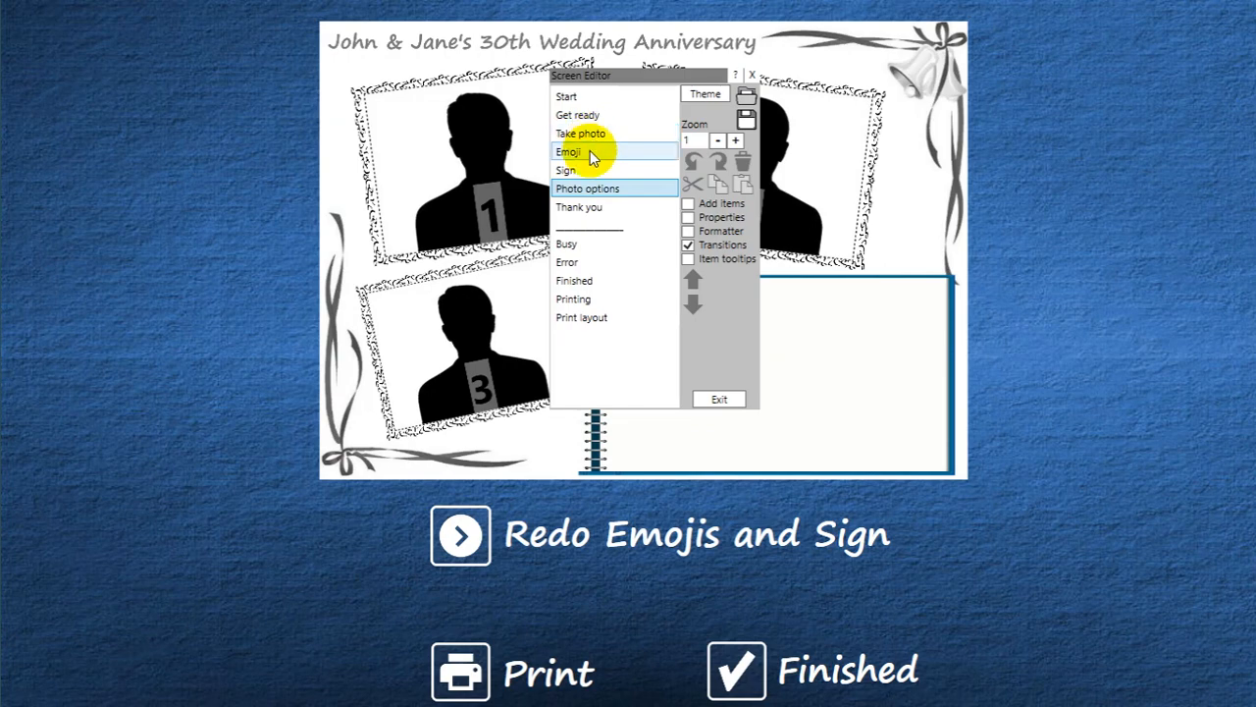
Step: Examine the Show with photo setting in the properties of the Emoji and Sign screens
{"action": "left_click", "coordinate": [589, 150]}
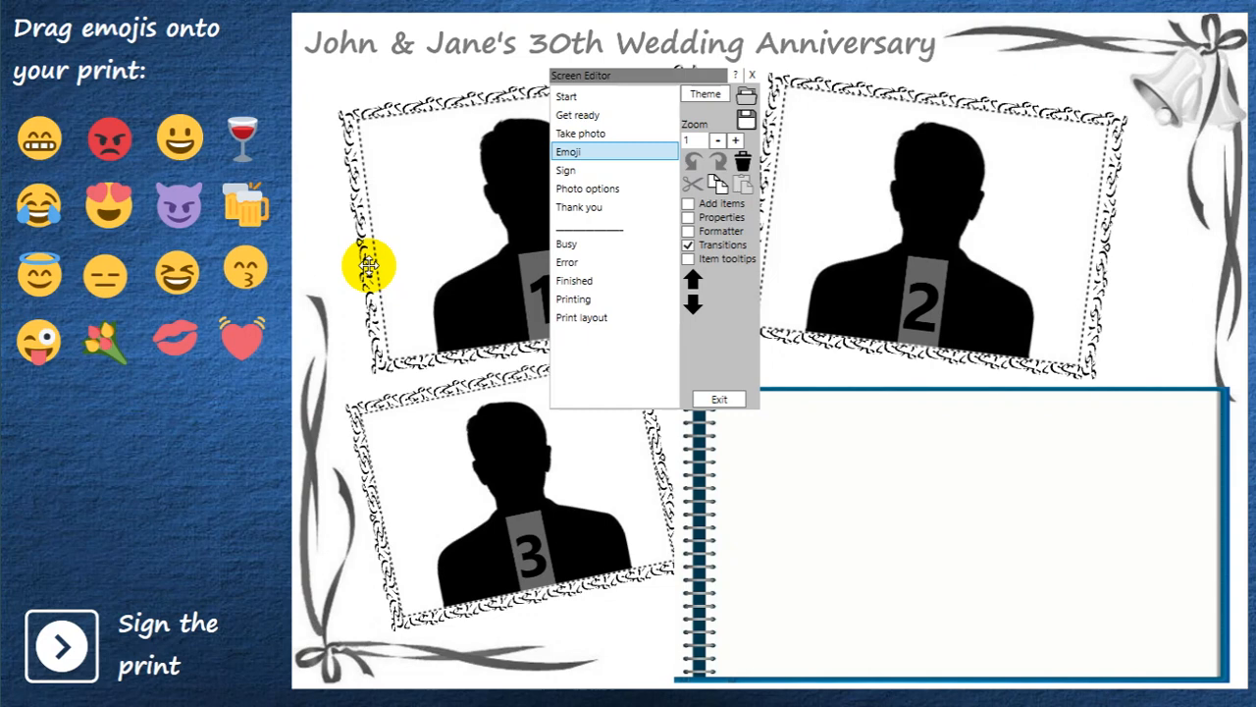
{"action": "left_click", "coordinate": [705, 219]}
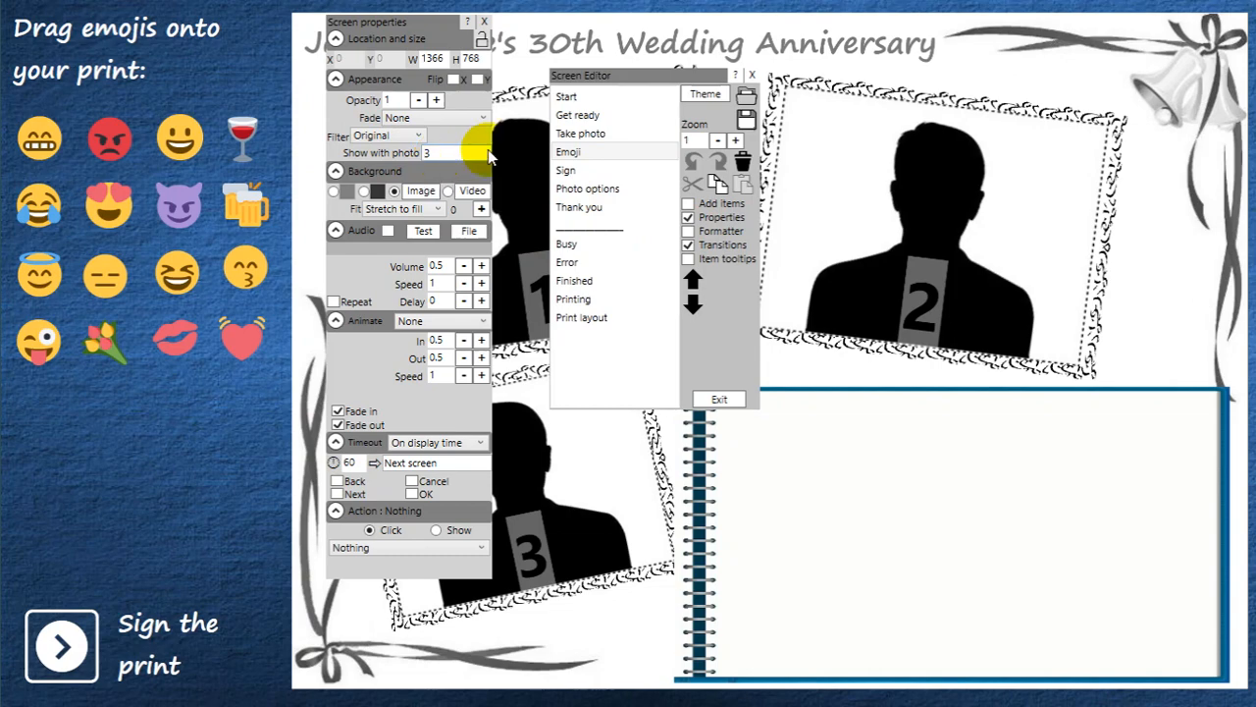
{"action": "left_click", "coordinate": [592, 174]}
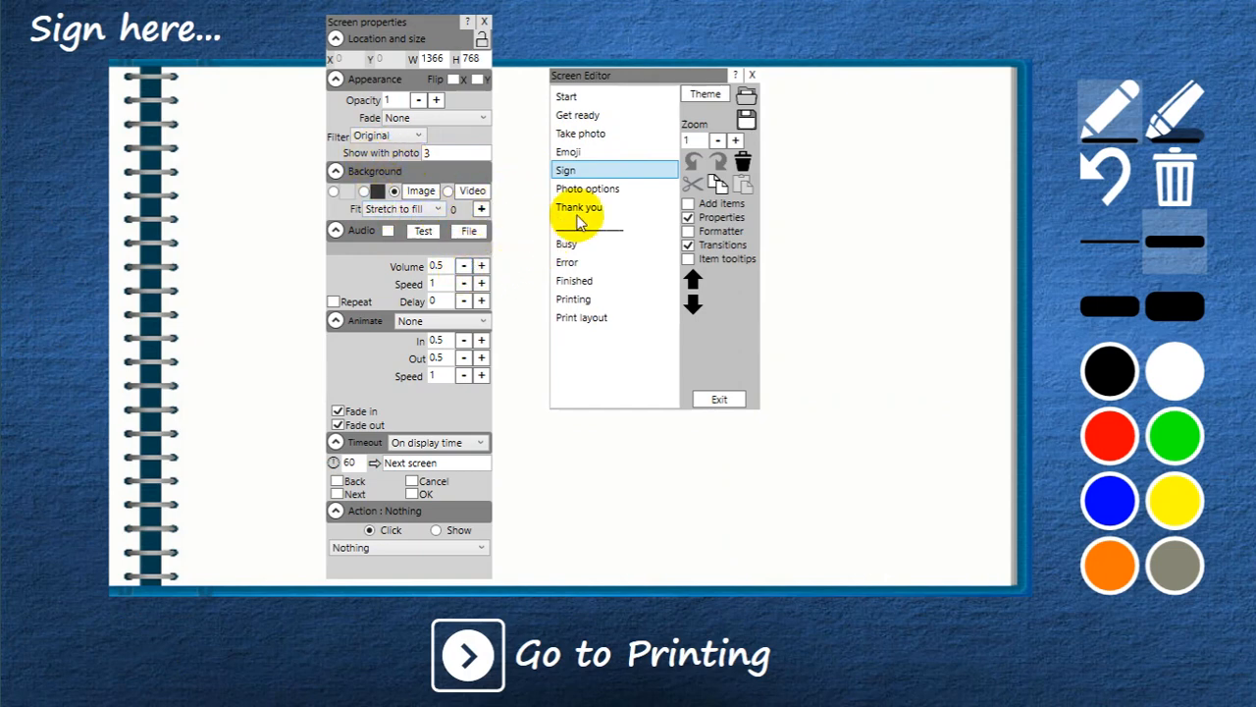
Step: Examine the actions of the Sign the print button on the Emoji screen and the Go to Printing button on the Sign screen
{"action": "left_click", "coordinate": [596, 152]}
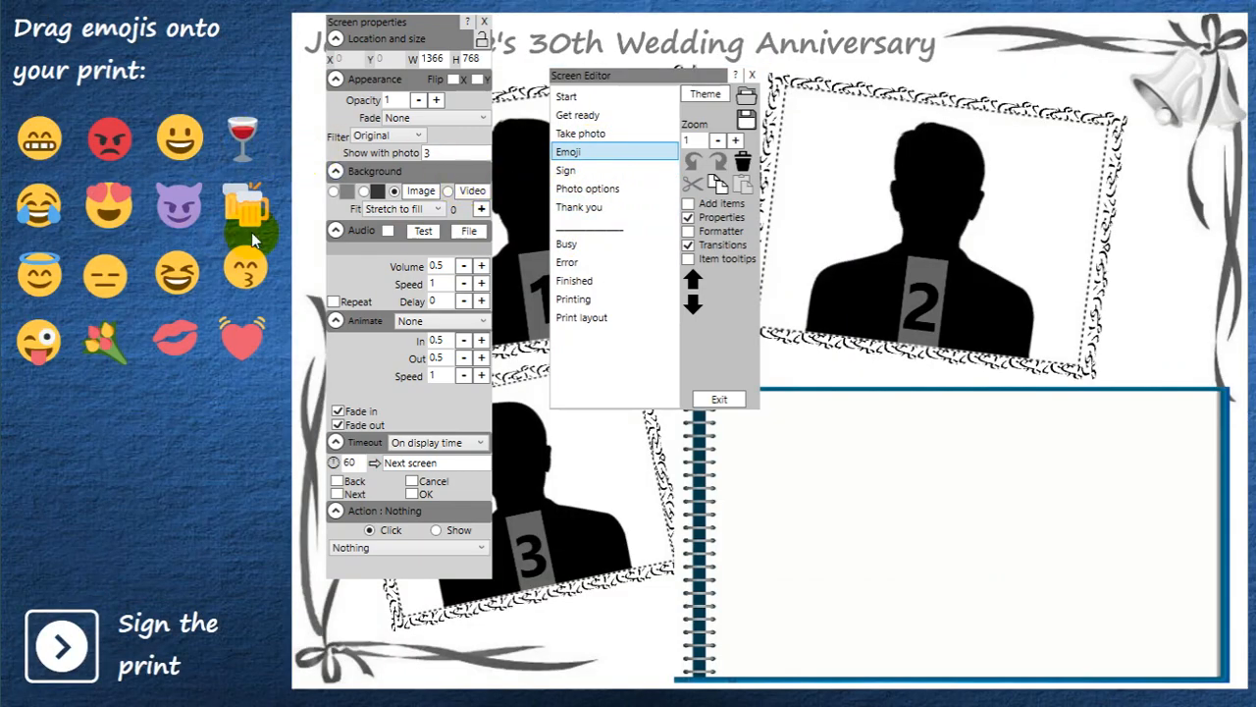
{"action": "left_click", "coordinate": [65, 638]}
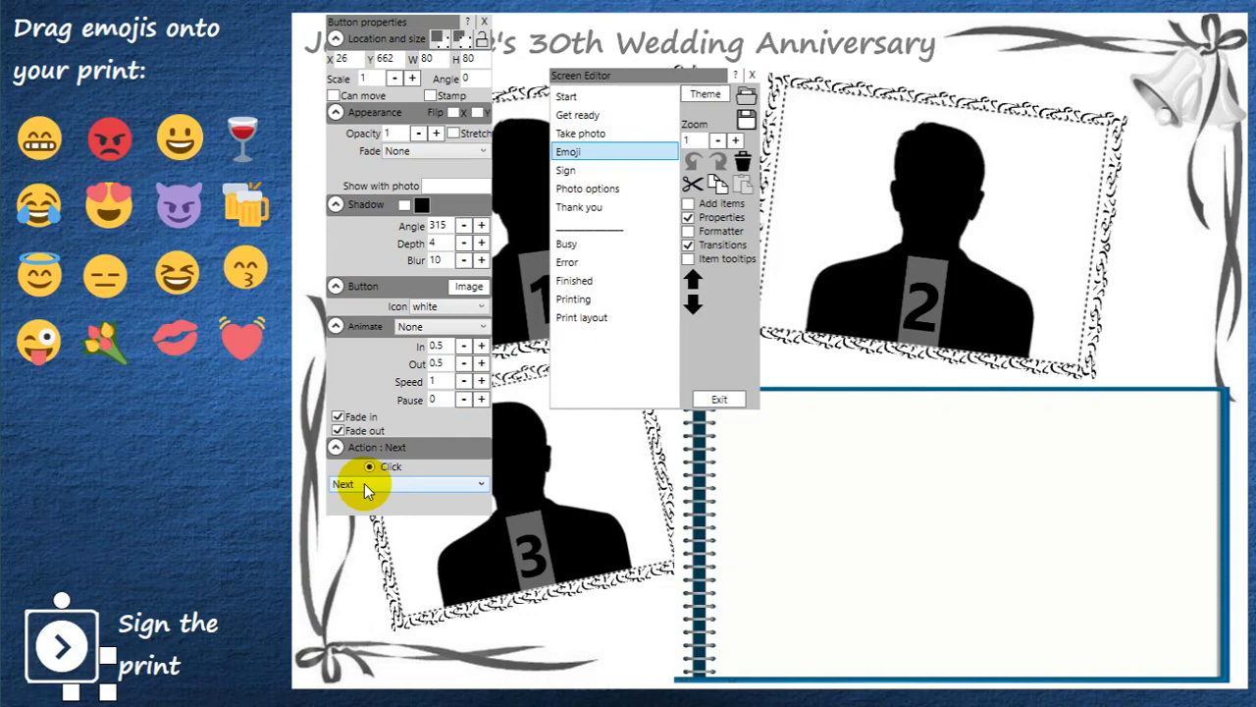
{"action": "left_click", "coordinate": [592, 171]}
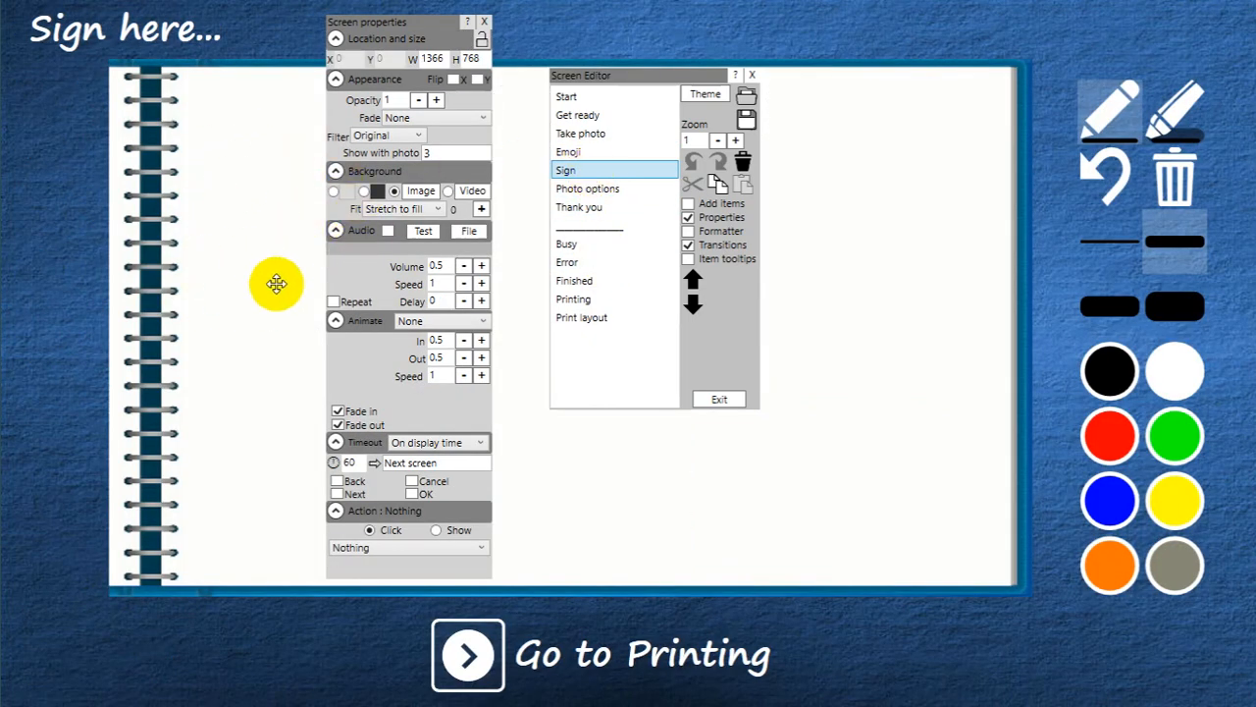
{"action": "left_click", "coordinate": [484, 643]}
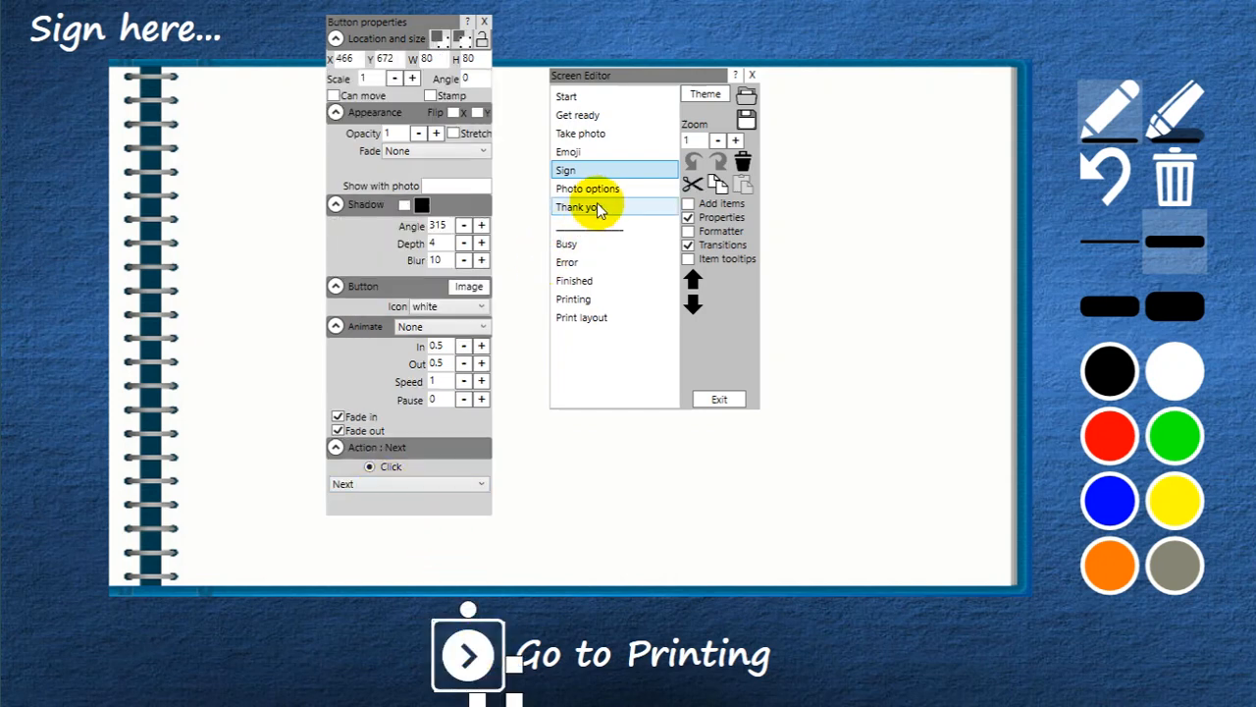
Step: Exit the screen editor, play the event and start its photo session
{"action": "left_click", "coordinate": [721, 400]}
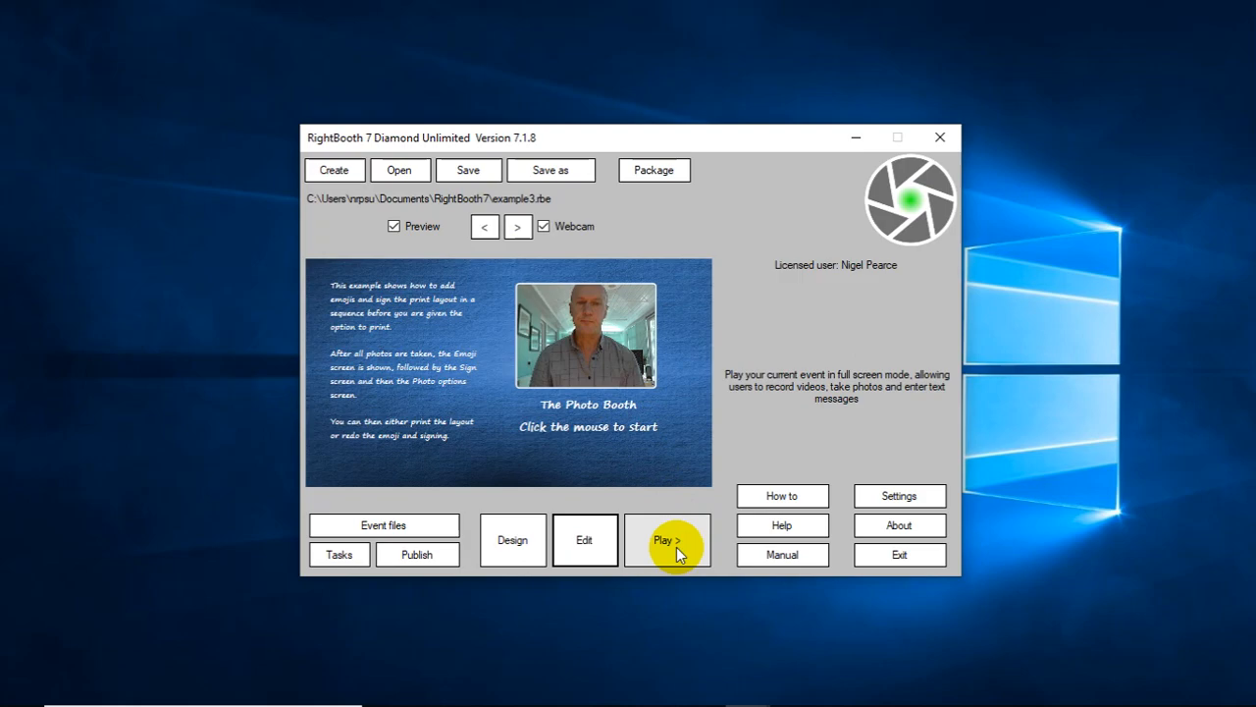
{"action": "left_click", "coordinate": [677, 546]}
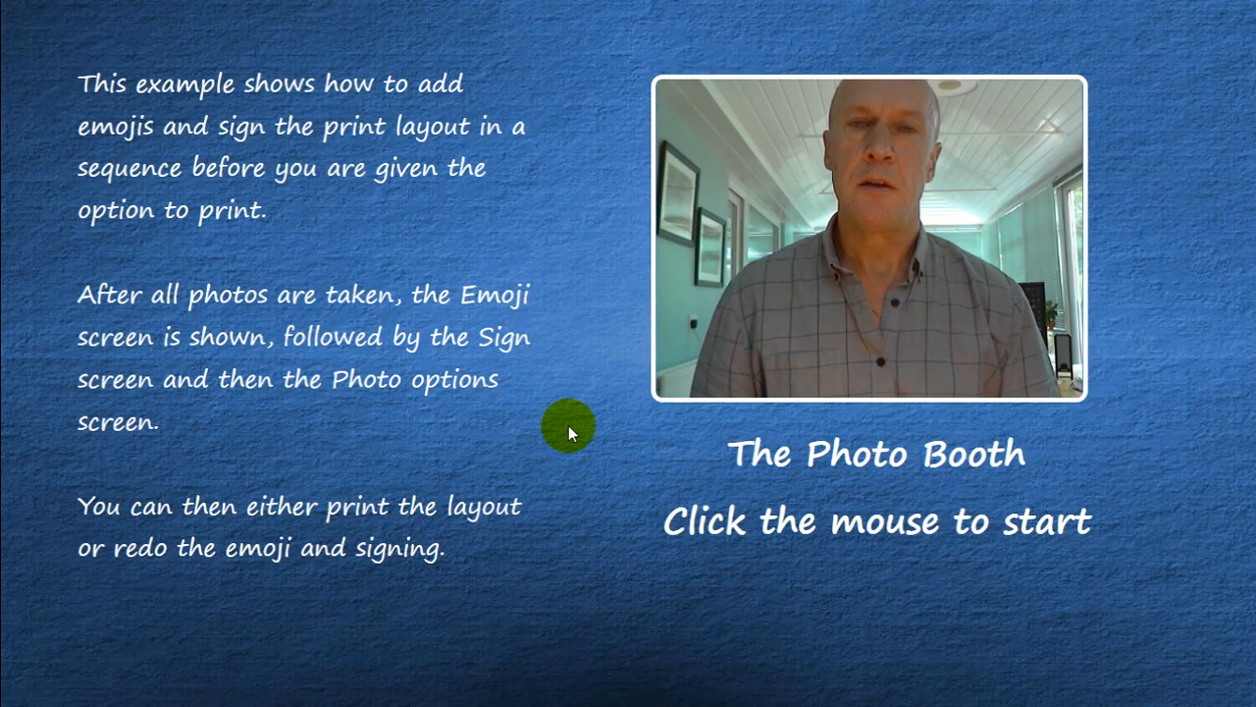
{"action": "left_click", "coordinate": [568, 429]}
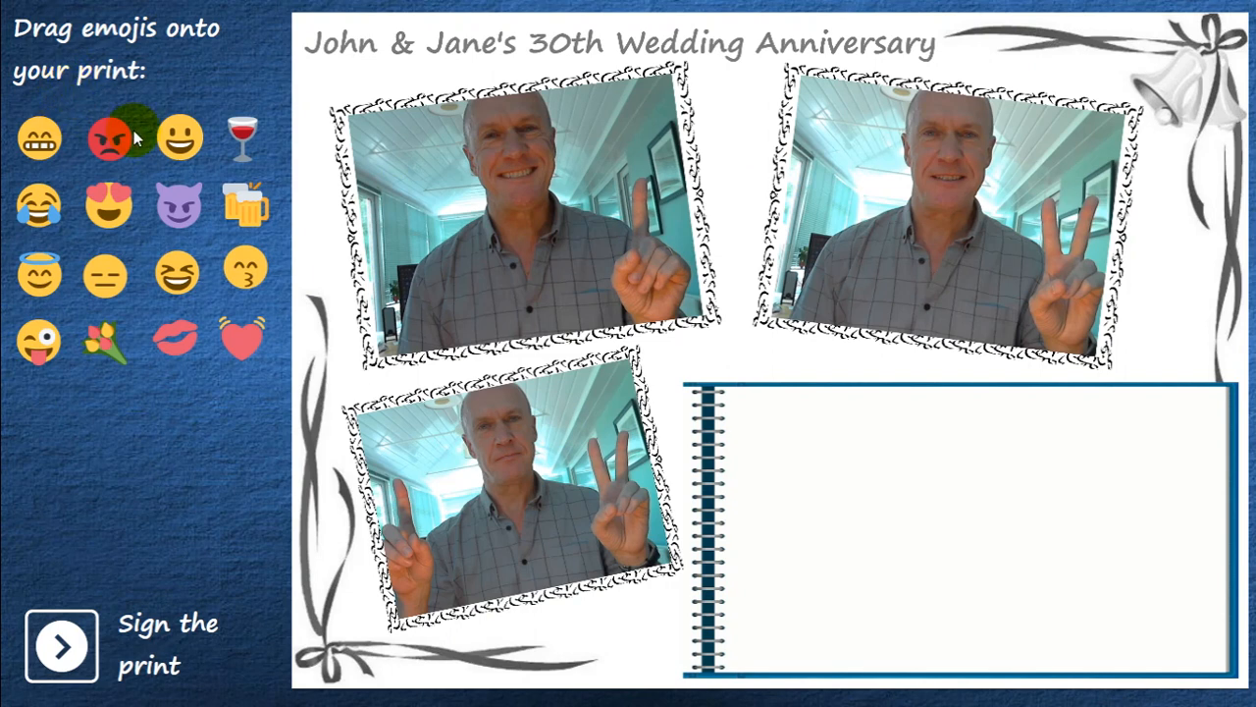
Step: Place the angry emoji on the first photo, the kissing emoji on the second and the beating heart on the third
{"action": "left_click_drag", "start_coordinate": [109, 138], "coordinate": [403, 159]}
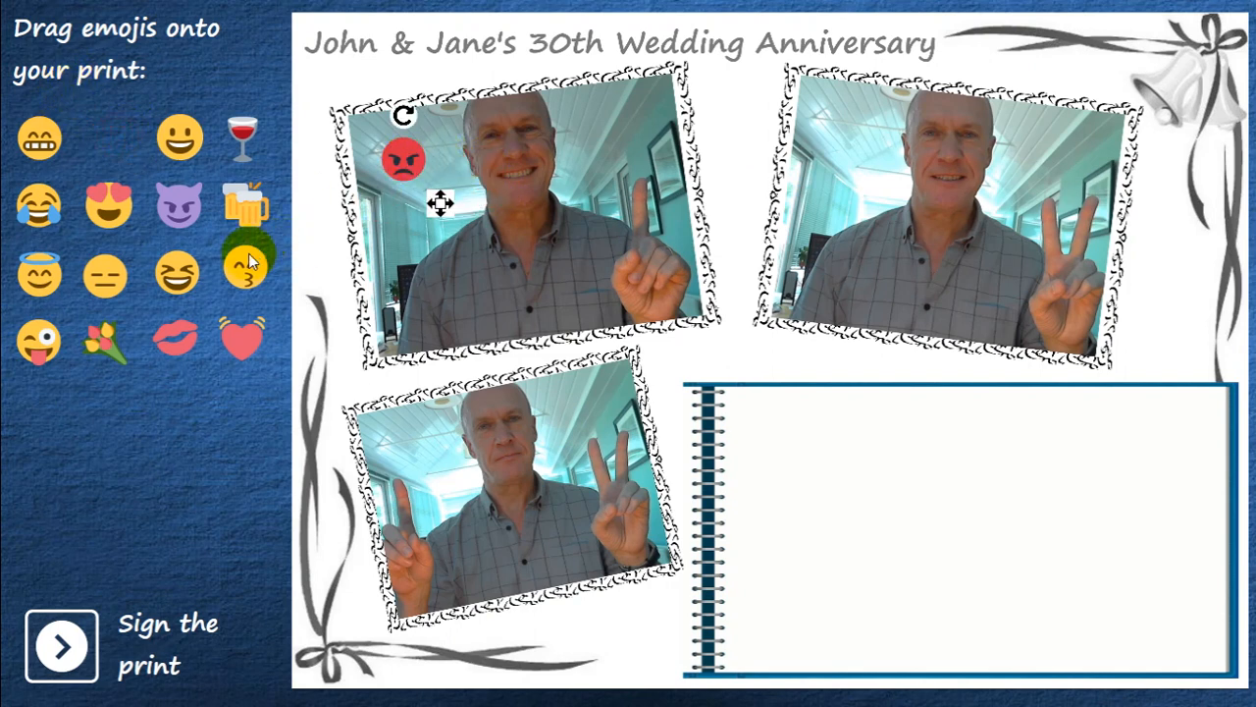
{"action": "left_click_drag", "start_coordinate": [245, 271], "coordinate": [878, 123]}
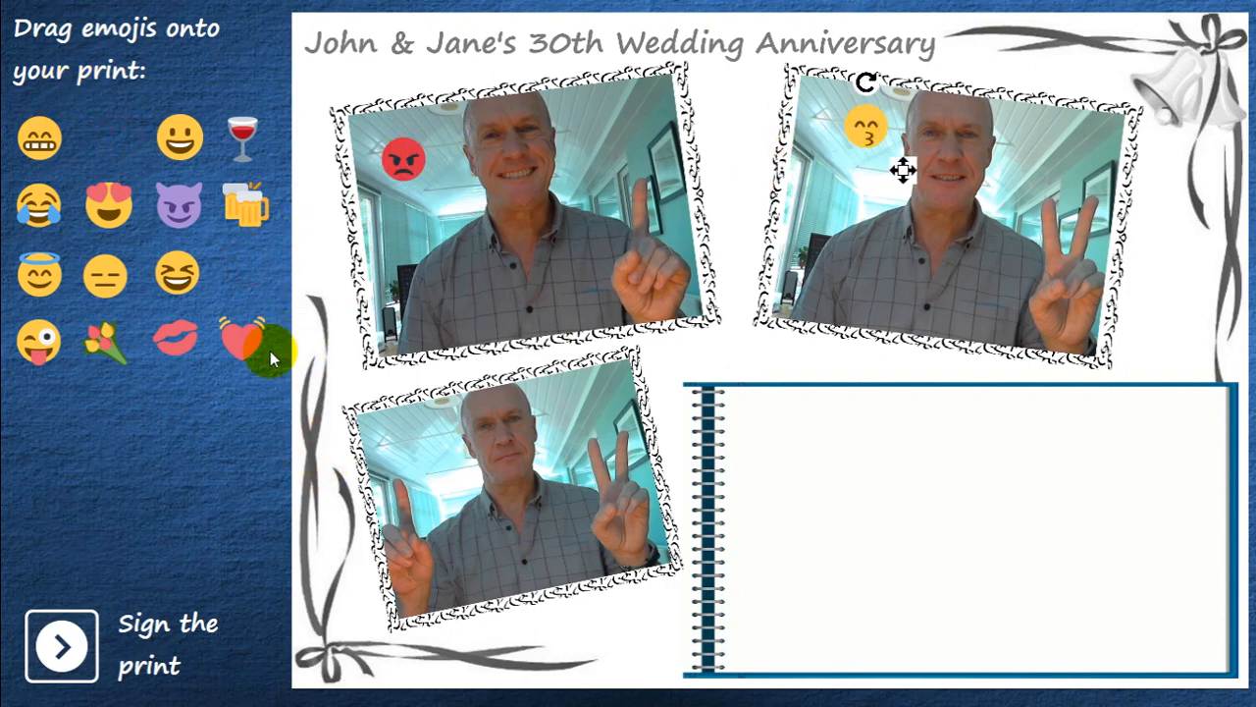
{"action": "left_click_drag", "start_coordinate": [248, 344], "coordinate": [410, 462]}
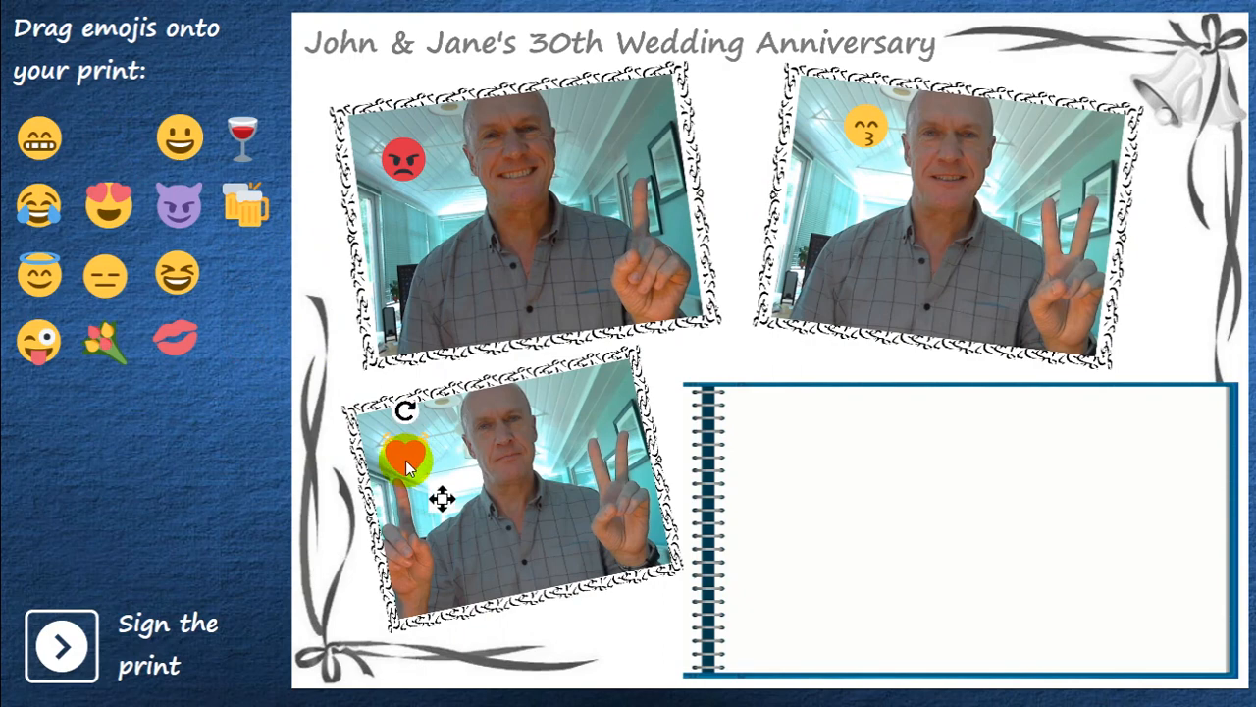
Step: Go to the Sign screen, handwrite "hi" on the notebook page in black and continue to printing
{"action": "left_click", "coordinate": [71, 657]}
{"action": "left_click", "coordinate": [324, 191]}
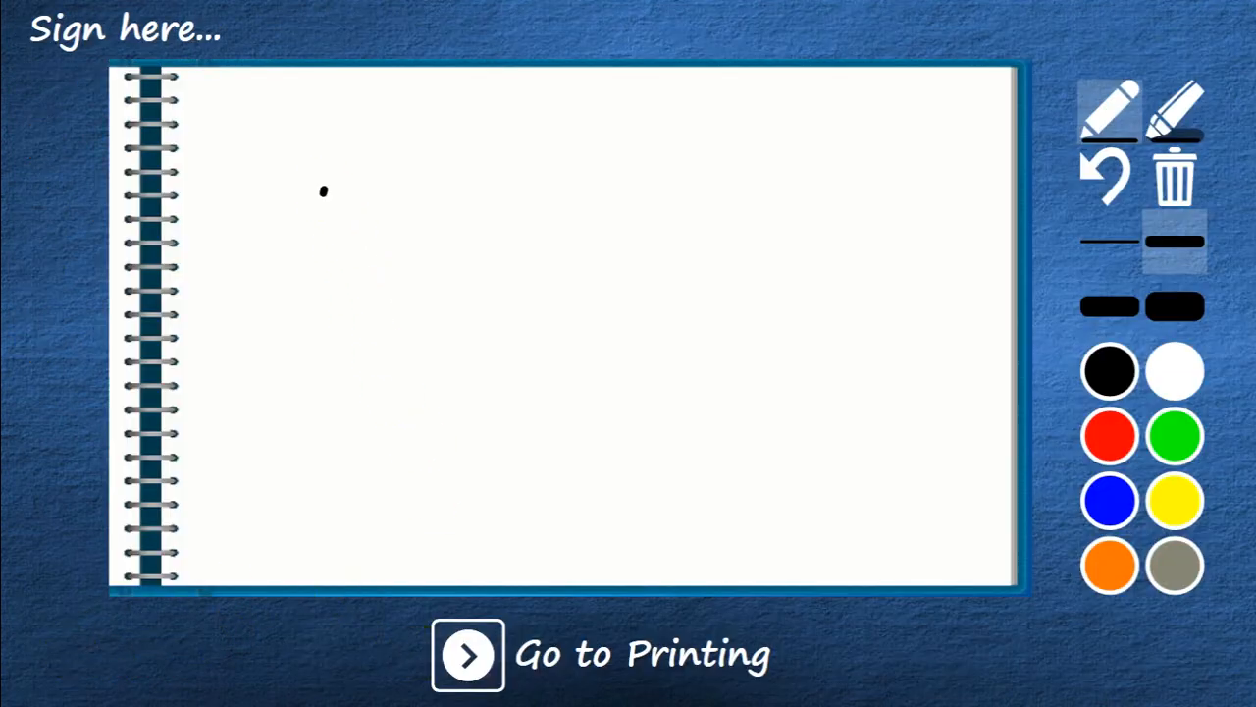
{"action": "mouse_move", "coordinate": [324, 191]}
{"action": "left_mouse_down"}
{"action": "mouse_move", "coordinate": [353, 316]}
{"action": "mouse_move", "coordinate": [454, 324]}
{"action": "left_mouse_up"}
{"action": "left_click_drag", "start_coordinate": [498, 261], "coordinate": [539, 320]}
{"action": "left_click", "coordinate": [501, 193]}
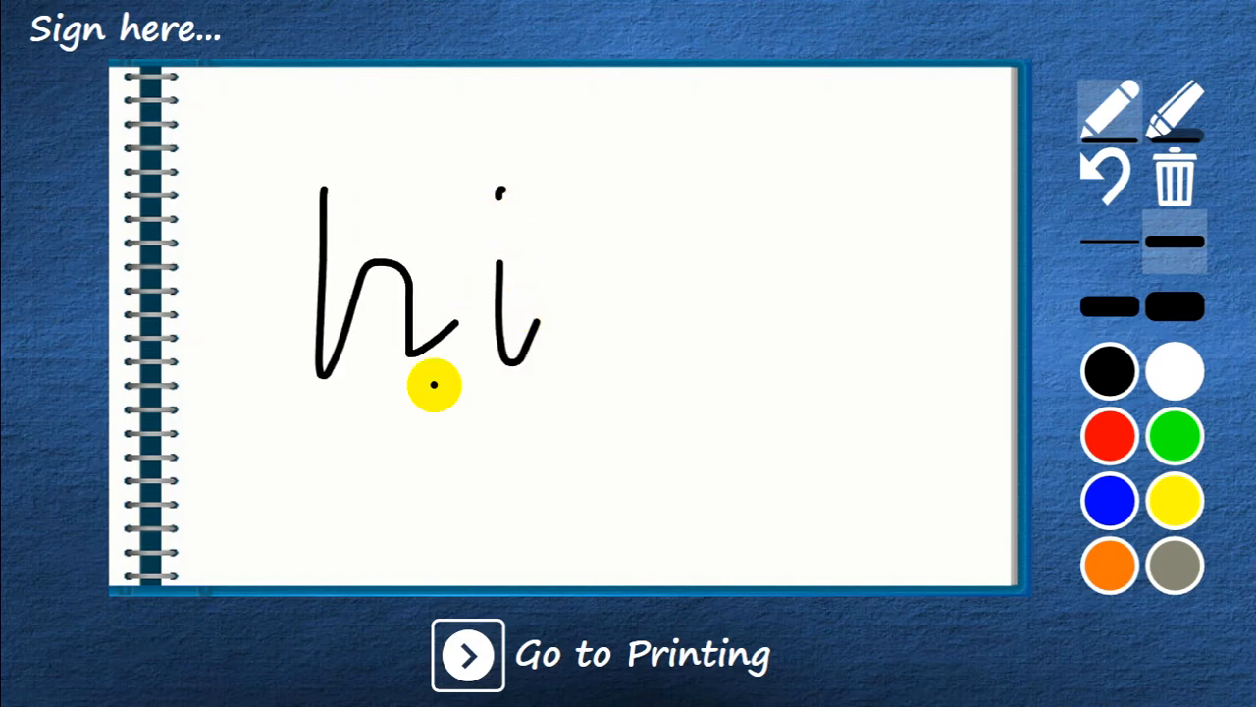
{"action": "left_click", "coordinate": [471, 655]}
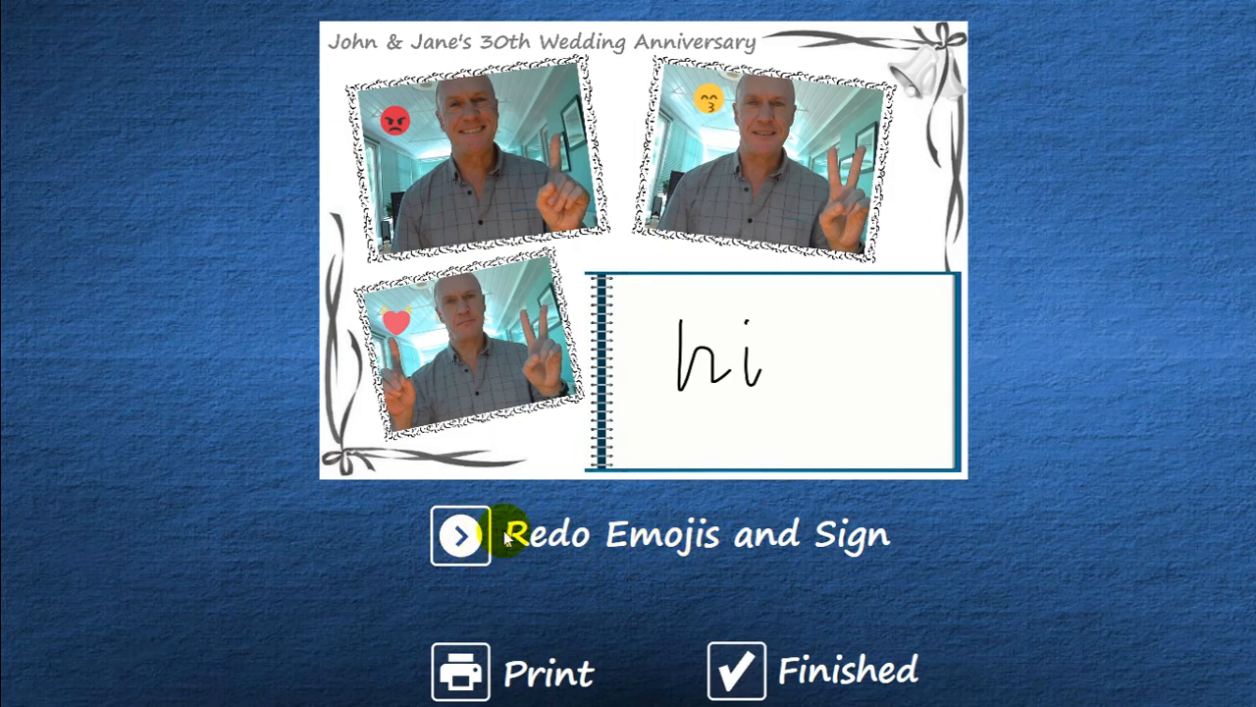
Step: Redo the emojis by adding the purple devil and another kissing emoji to the first photo
{"action": "left_click", "coordinate": [462, 534]}
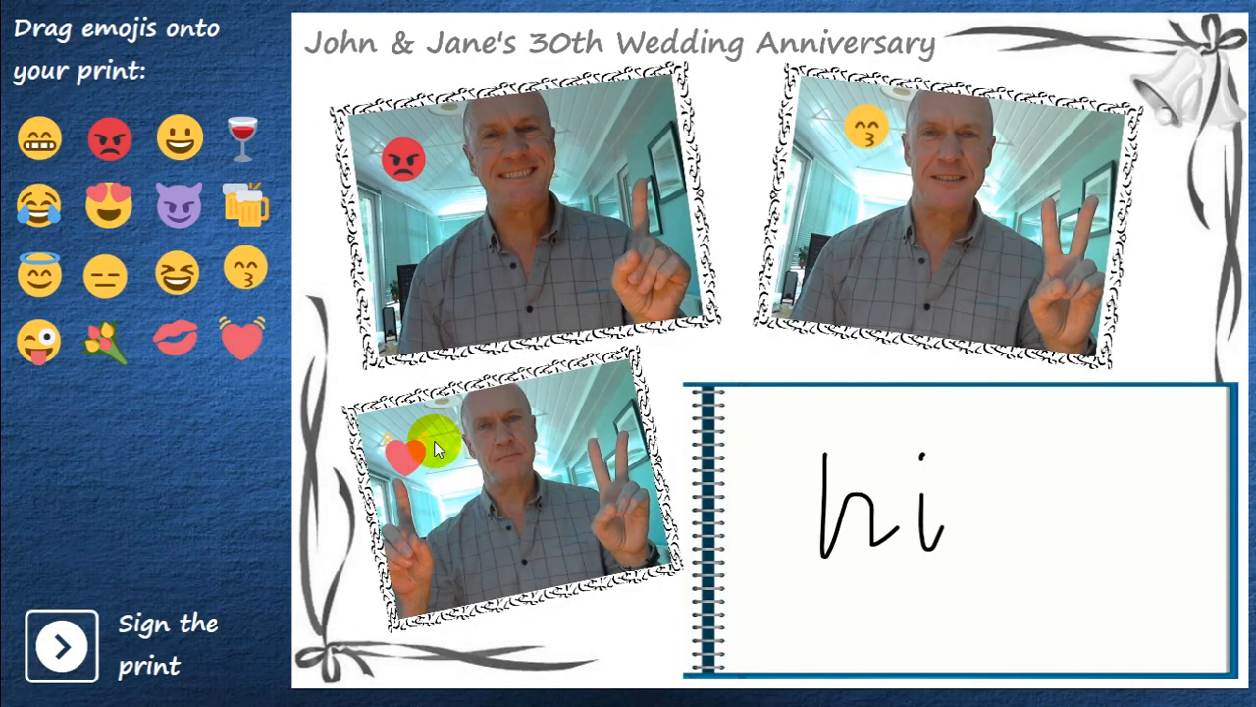
{"action": "left_click_drag", "start_coordinate": [179, 204], "coordinate": [441, 267]}
{"action": "left_click_drag", "start_coordinate": [244, 277], "coordinate": [581, 198]}
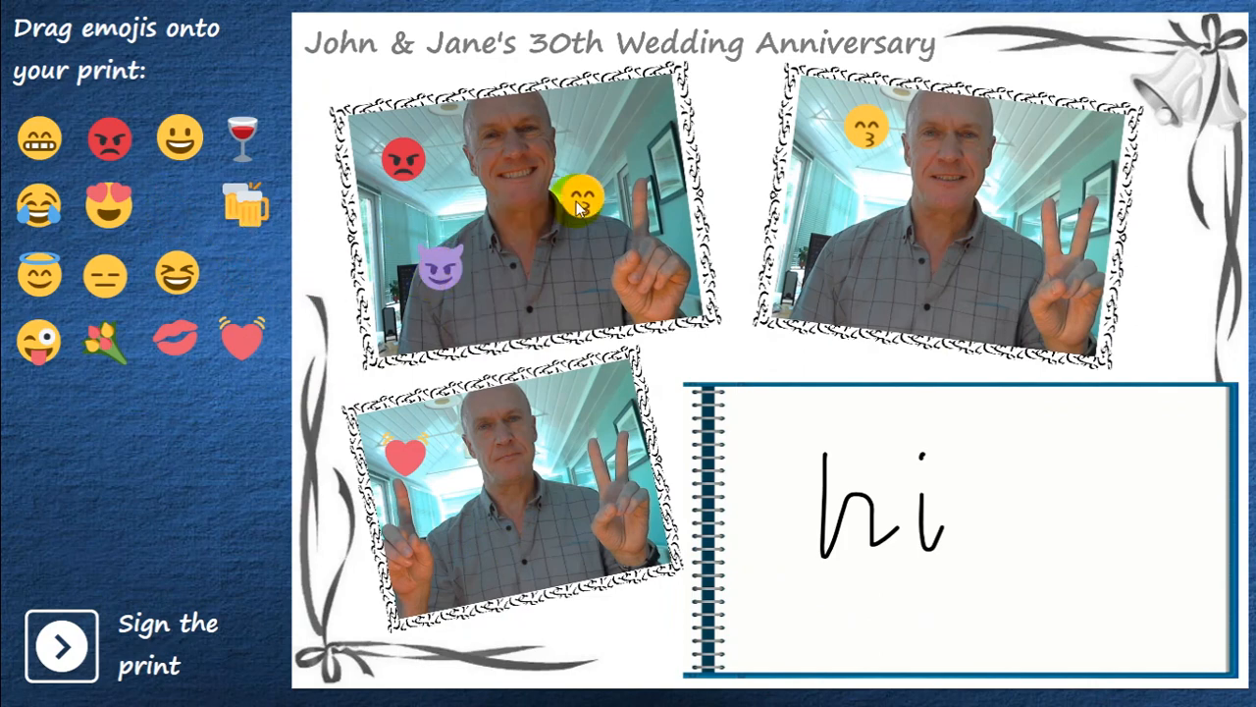
Step: Draw an X below and beside the "hi" signature, continue to printing and end the running event
{"action": "left_click", "coordinate": [65, 645]}
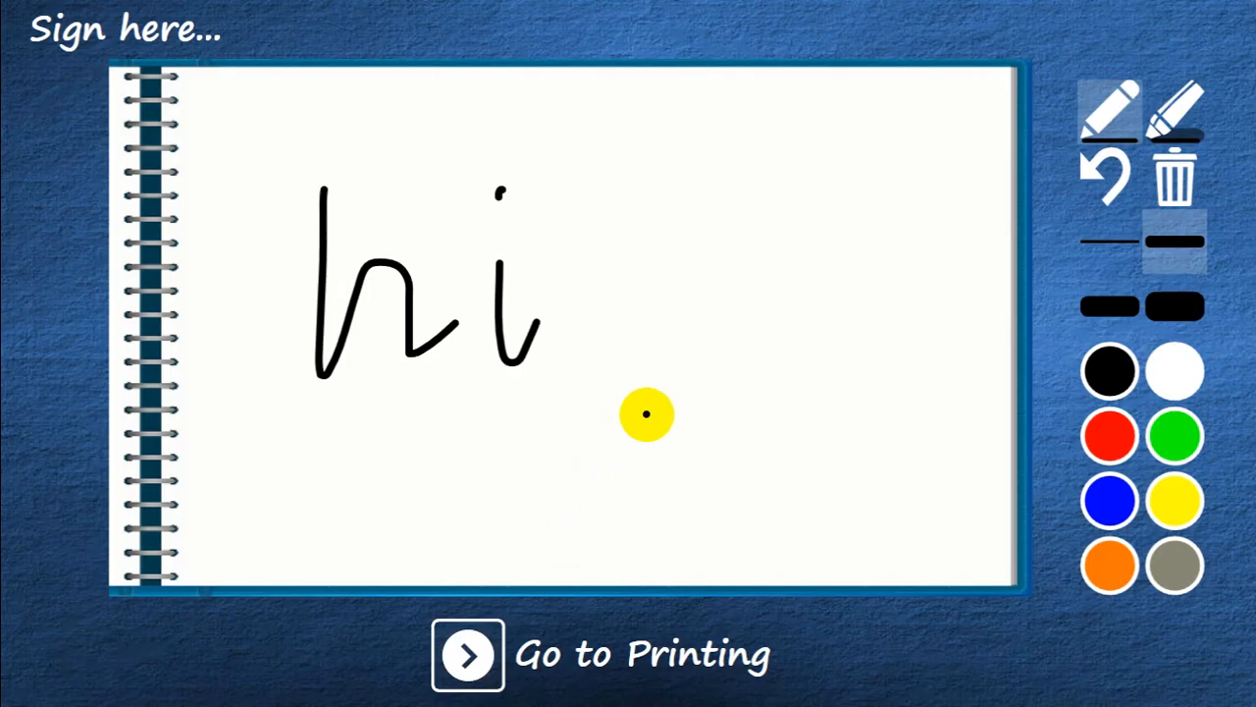
{"action": "left_click_drag", "start_coordinate": [660, 374], "coordinate": [898, 479]}
{"action": "left_click_drag", "start_coordinate": [822, 396], "coordinate": [703, 520]}
{"action": "left_click", "coordinate": [475, 663]}
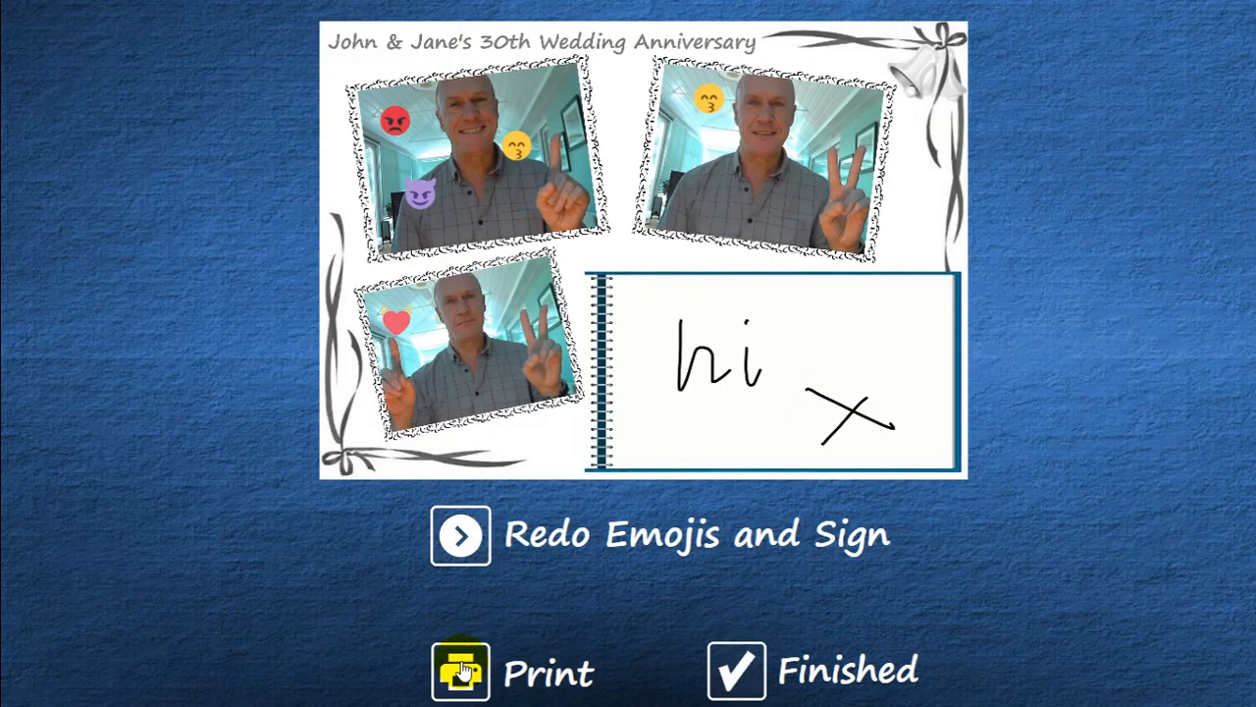
{"action": "key", "text": "Escape"}
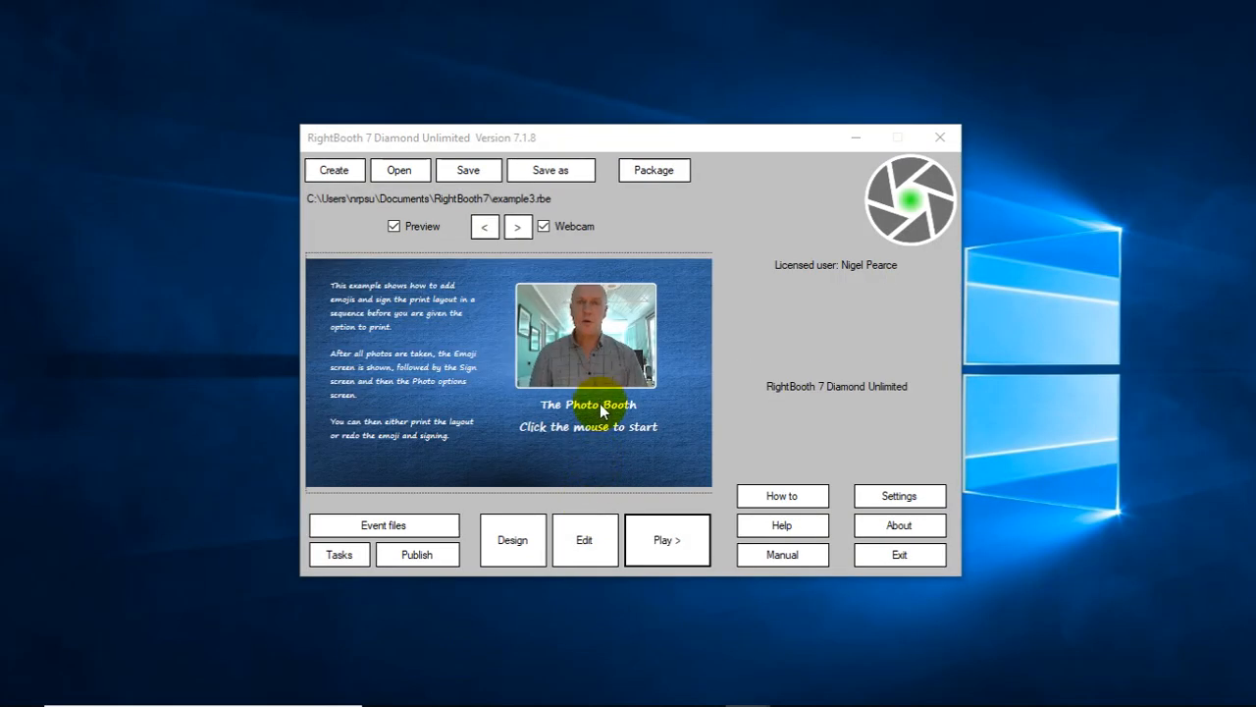
Step: Reopen the screen editor and examine the action of the Redo Emojis and Sign button on the Photo options screen
{"action": "left_click", "coordinate": [585, 541]}
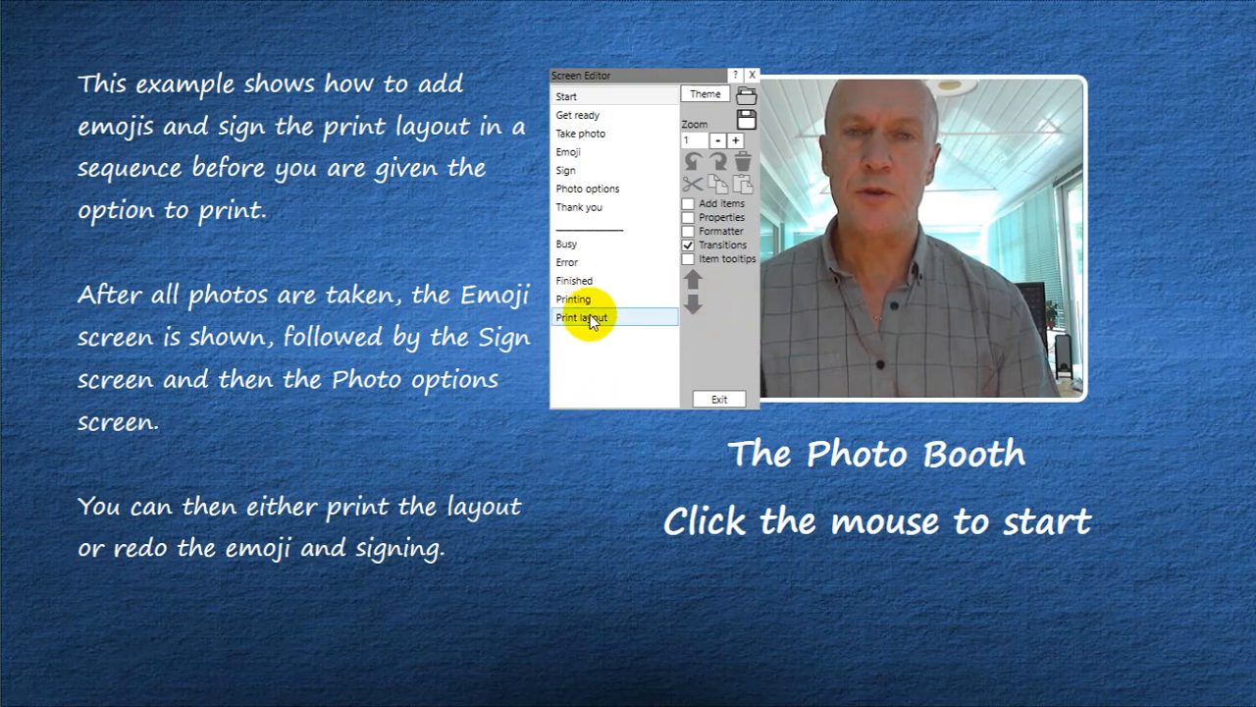
{"action": "left_click", "coordinate": [615, 194]}
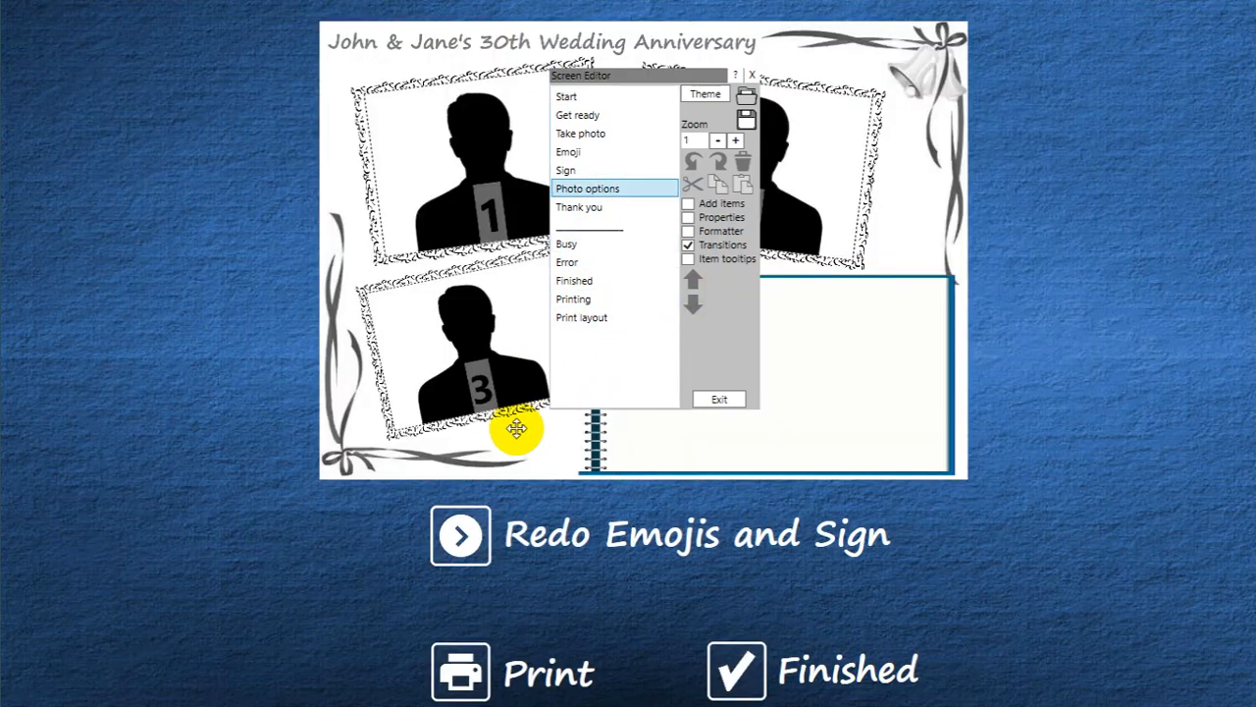
{"action": "left_click", "coordinate": [463, 540]}
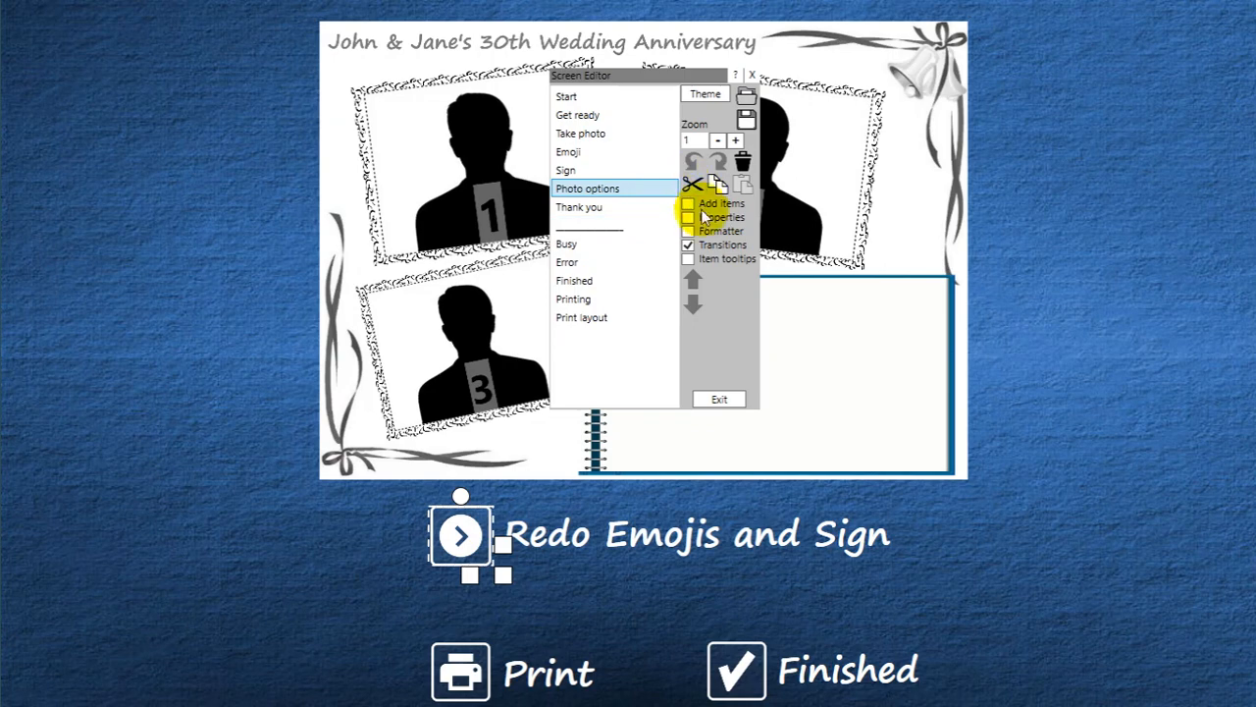
{"action": "left_click", "coordinate": [688, 217]}
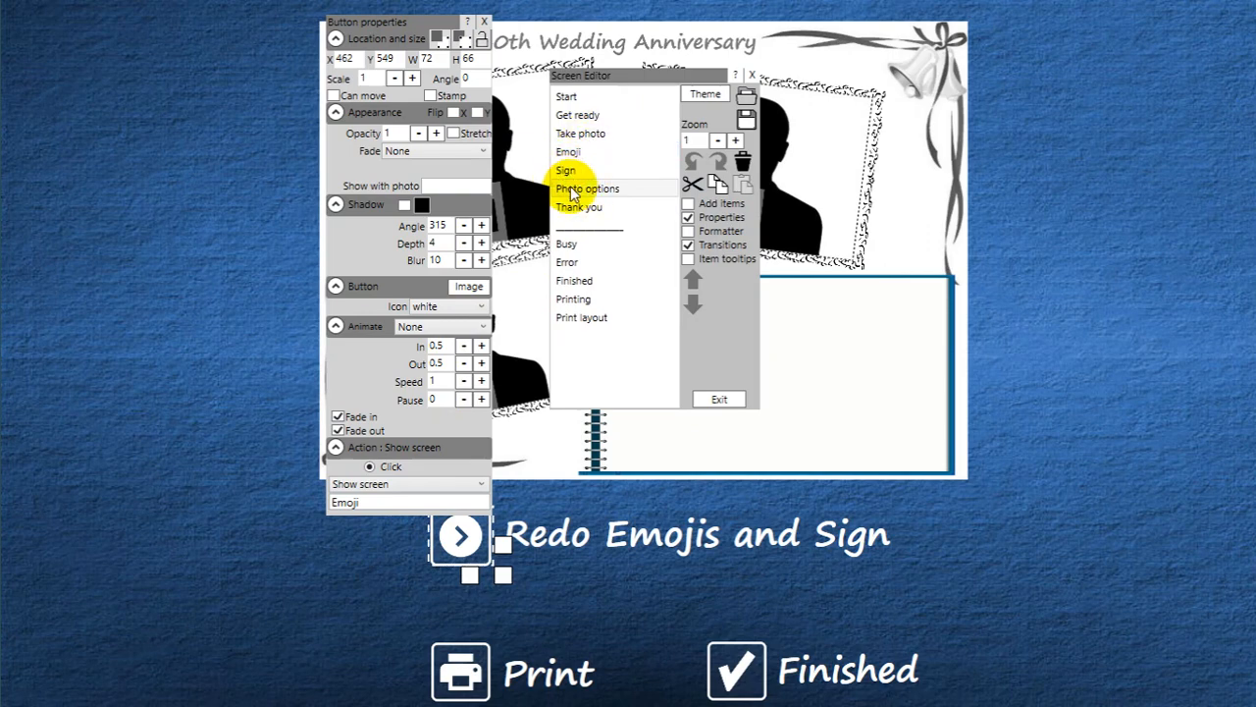
Step: Exit the screen editor and open the event for editing again
{"action": "left_click", "coordinate": [709, 398]}
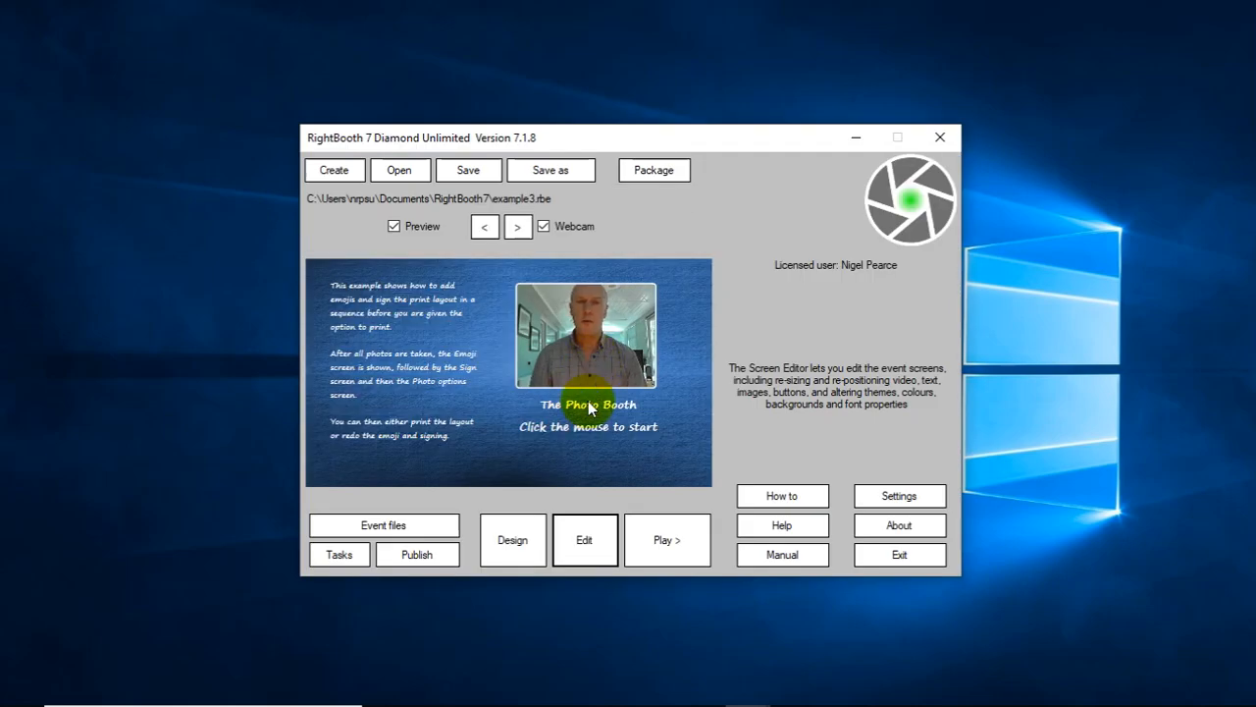
{"action": "left_click", "coordinate": [584, 554]}
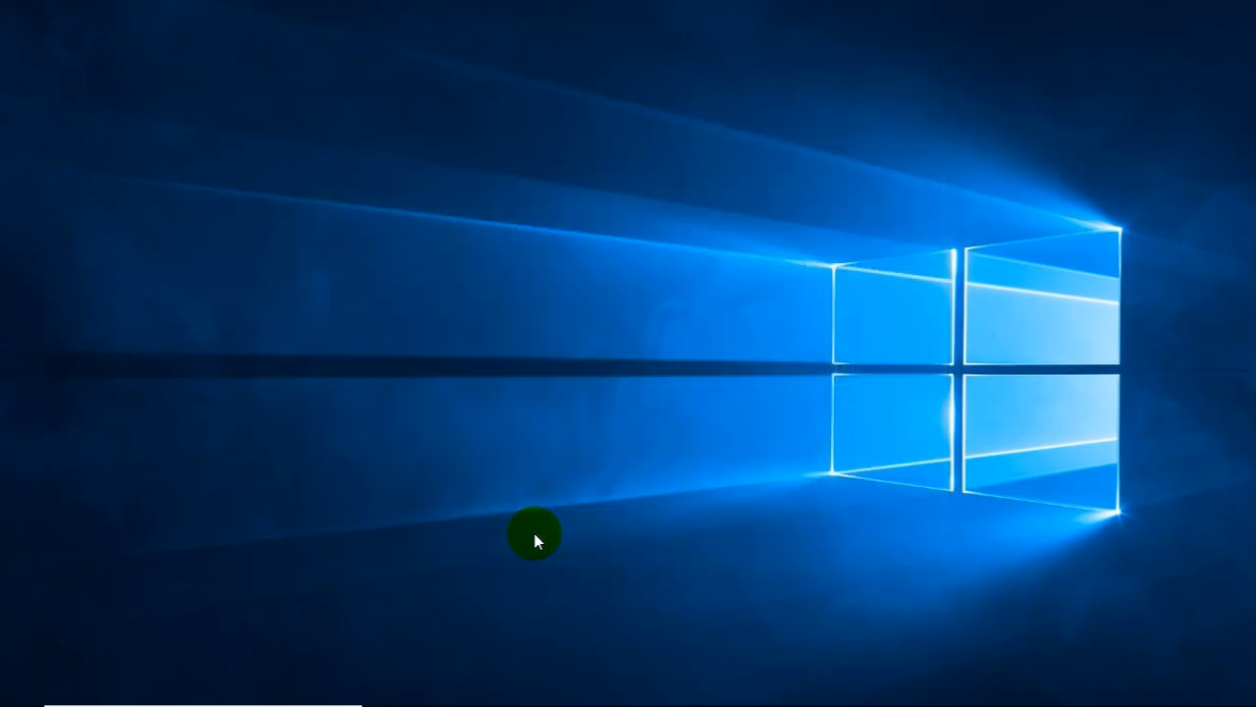